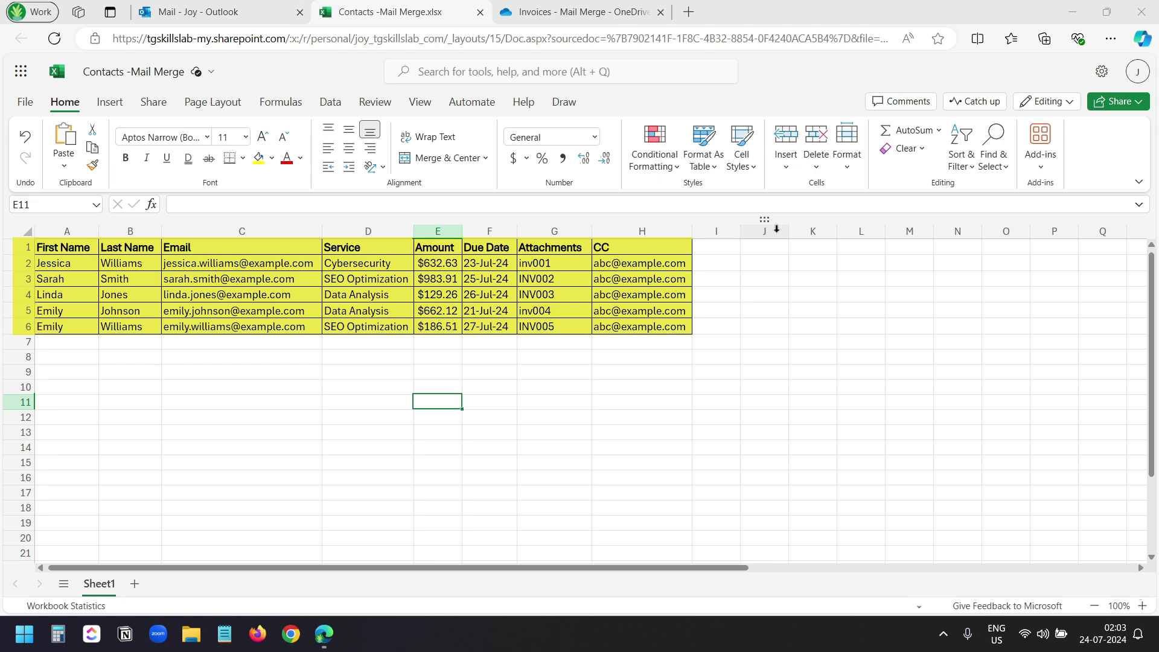
Review the invoice PDFs in the Invoices - Mail Merge folder on OneDrive, opening INV002.pdf and INV003.pdf.
{"action": "key", "text": "ctrl+Tab"}
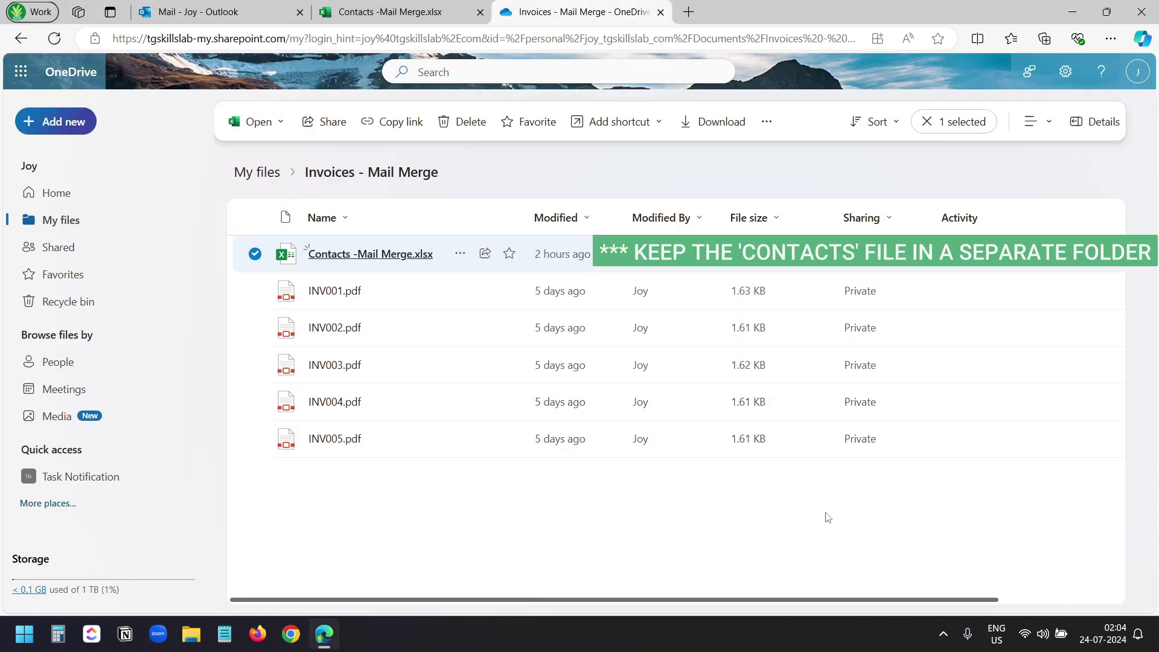
{"action": "left_click_drag", "start_coordinate": [455, 490], "coordinate": [364, 279]}
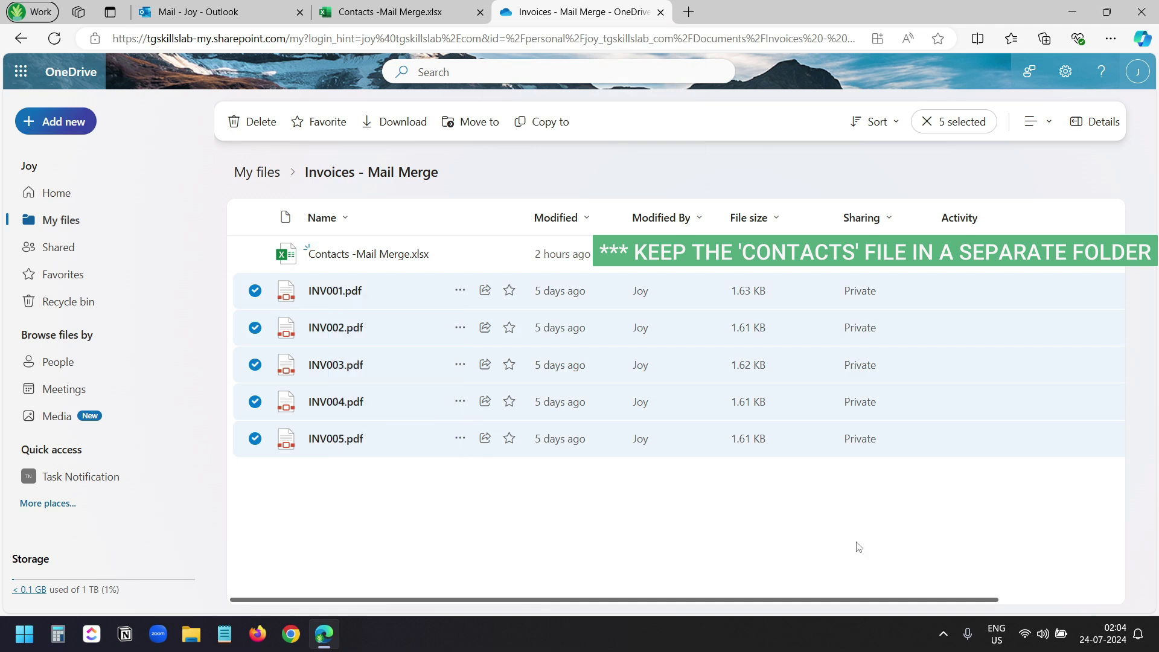
{"action": "left_click", "coordinate": [346, 327]}
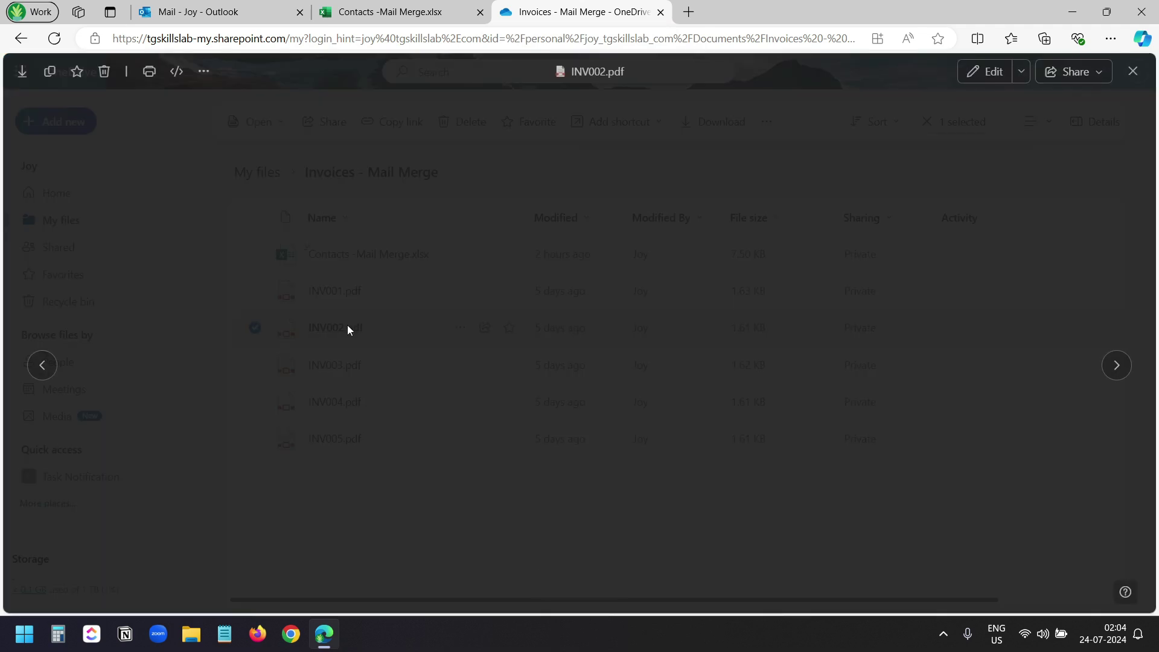
{"action": "left_click", "coordinate": [1132, 71]}
{"action": "left_click", "coordinate": [335, 365]}
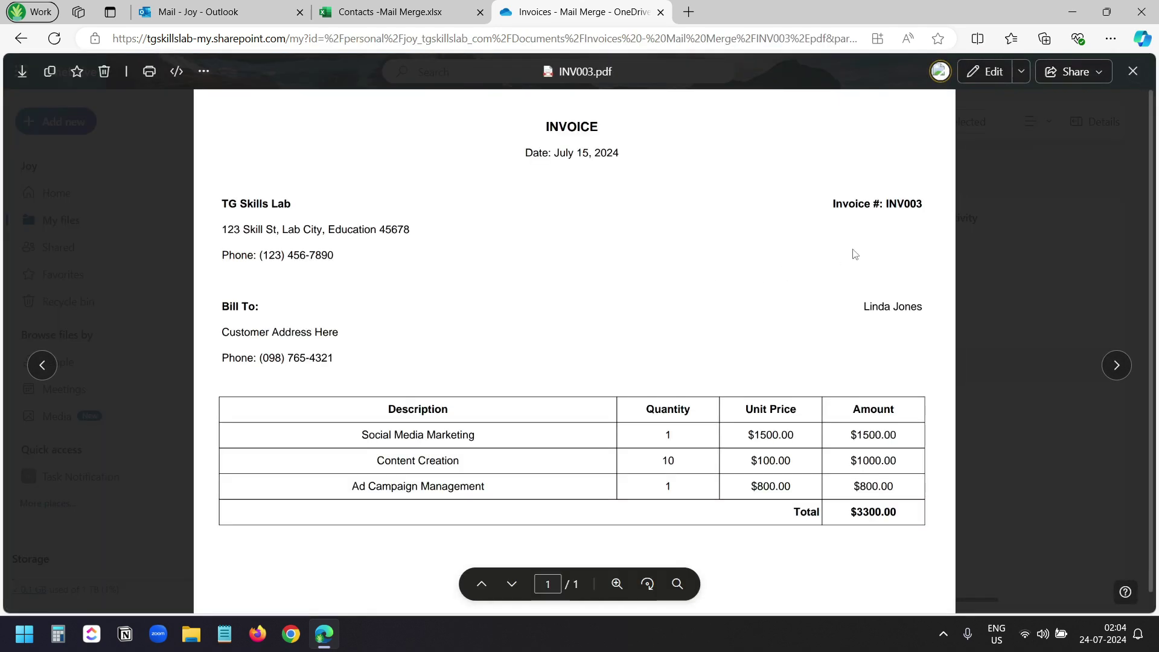
Format the contacts range A1:H6 in the Contacts workbook as a table with headers, using a light style with a turquoise header row.
{"action": "left_click", "coordinate": [423, 12]}
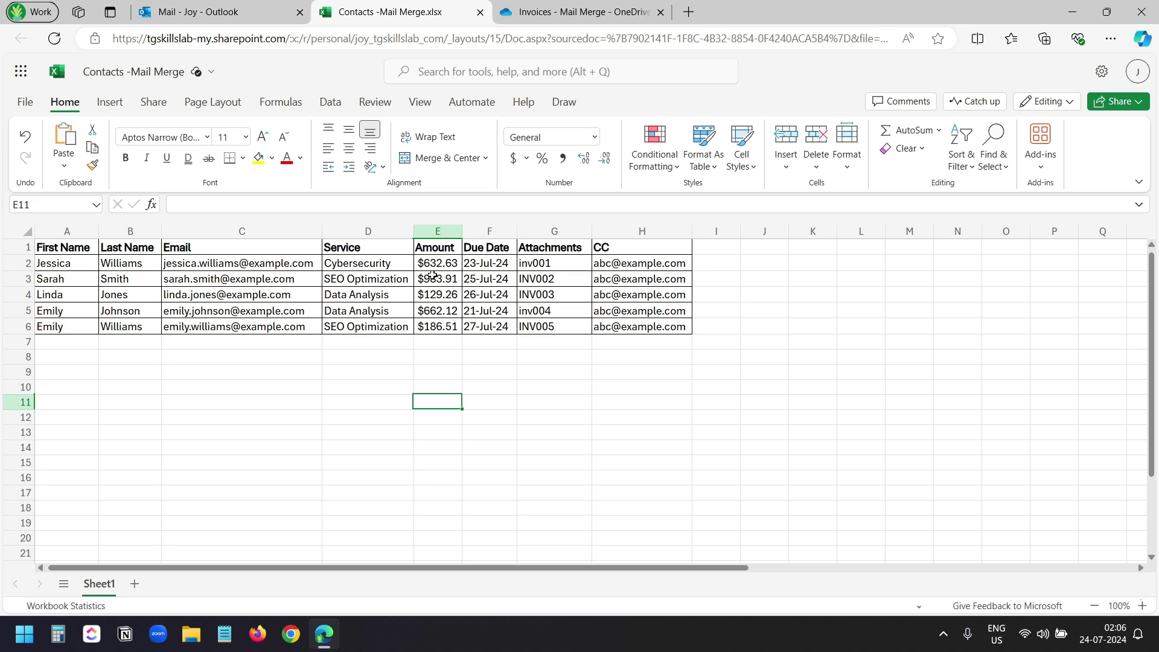
{"action": "left_click_drag", "start_coordinate": [78, 247], "coordinate": [688, 329]}
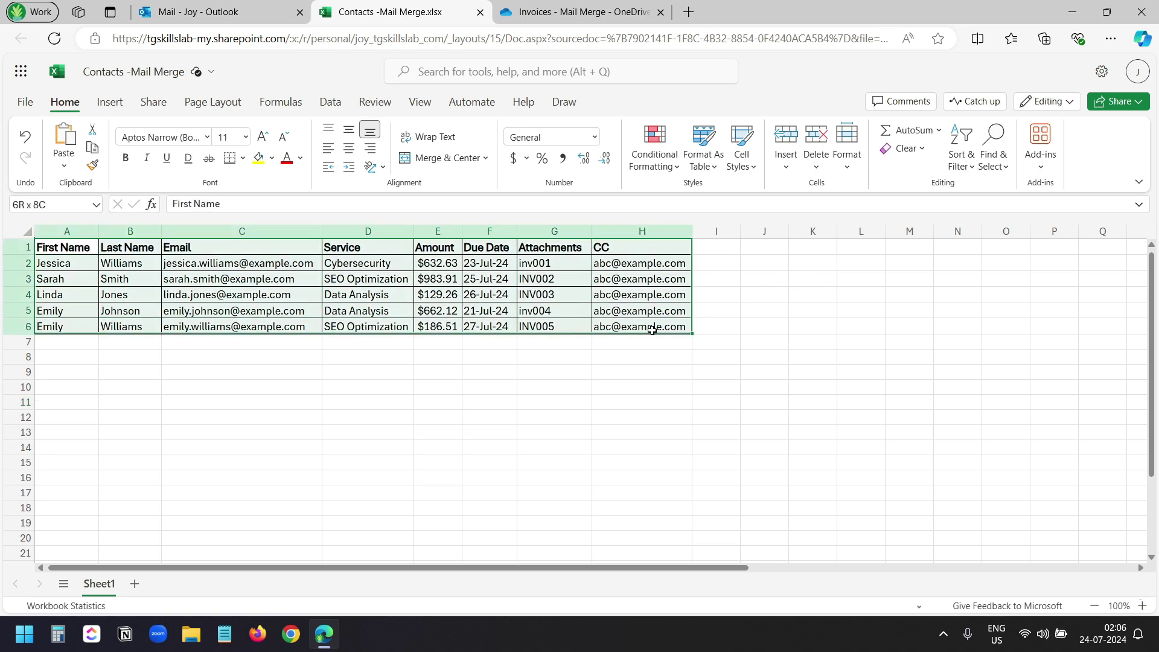
{"action": "left_click", "coordinate": [706, 160]}
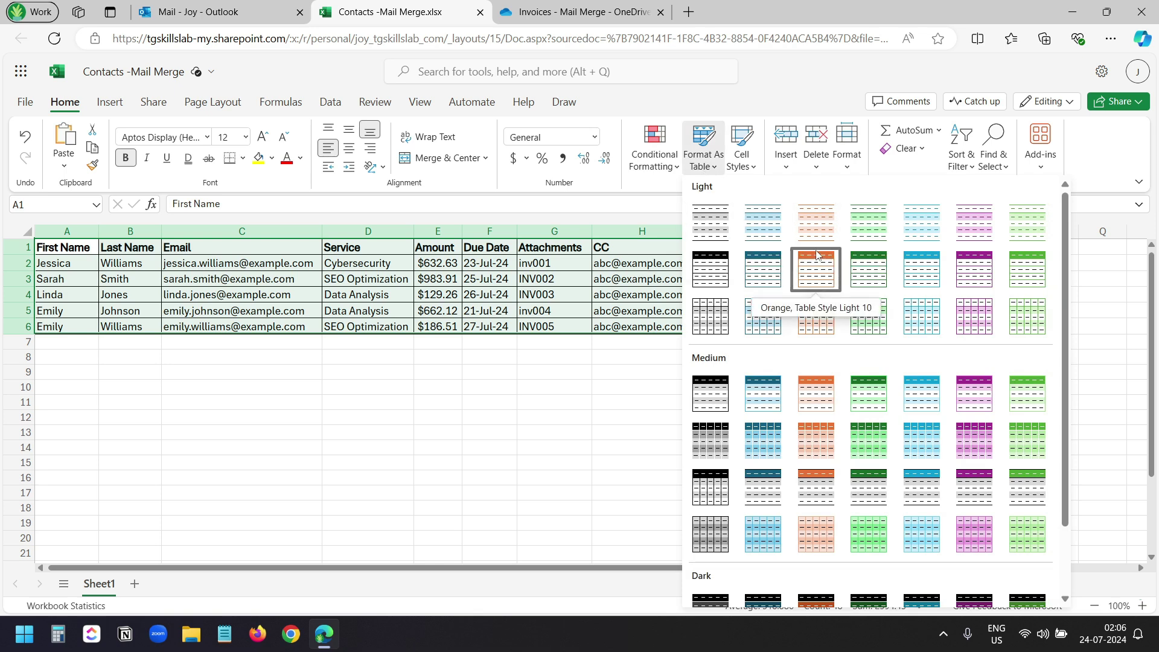
{"action": "left_click", "coordinate": [918, 278]}
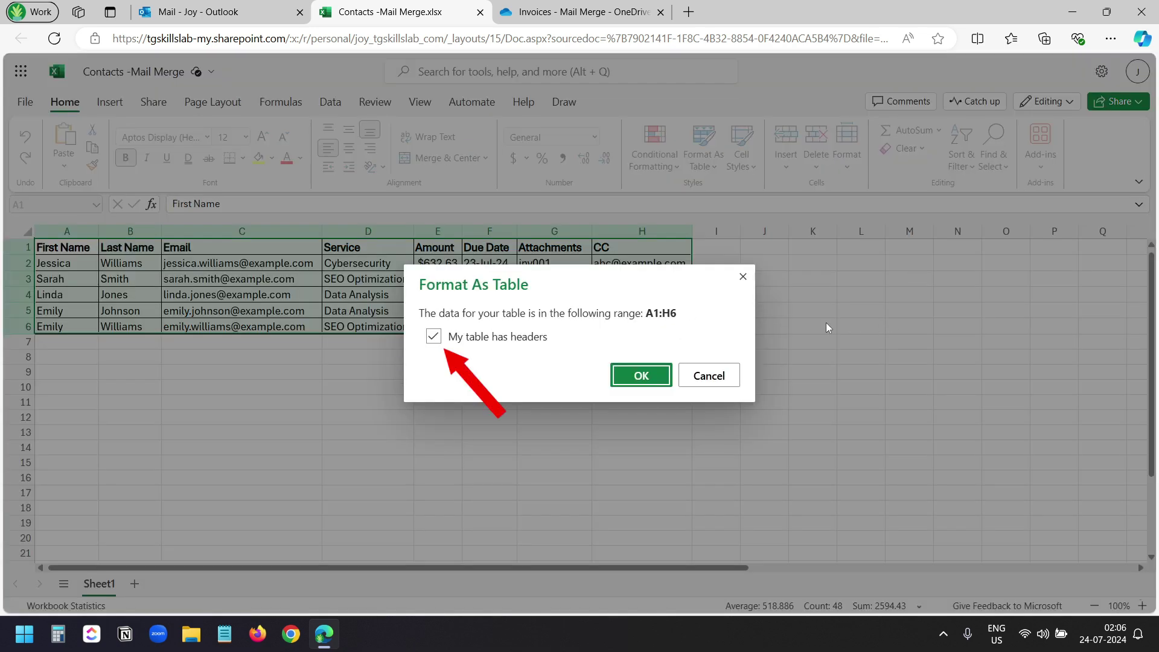
{"action": "left_click", "coordinate": [641, 376]}
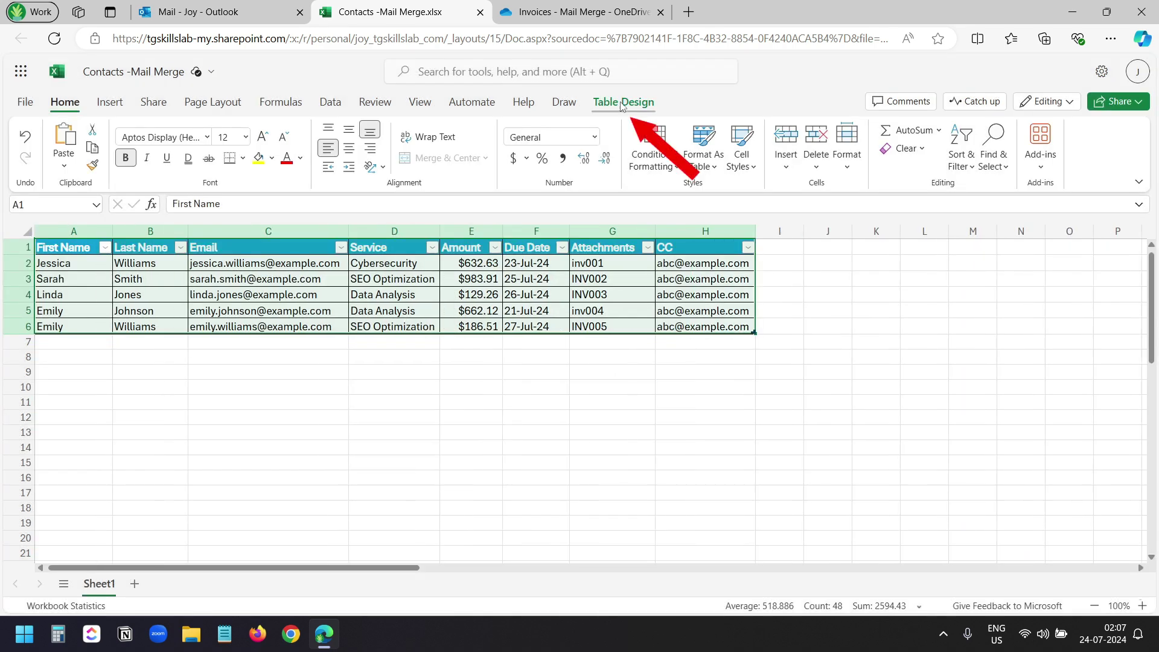
Rename the contacts table as ContactsData.
{"action": "left_click", "coordinate": [622, 103]}
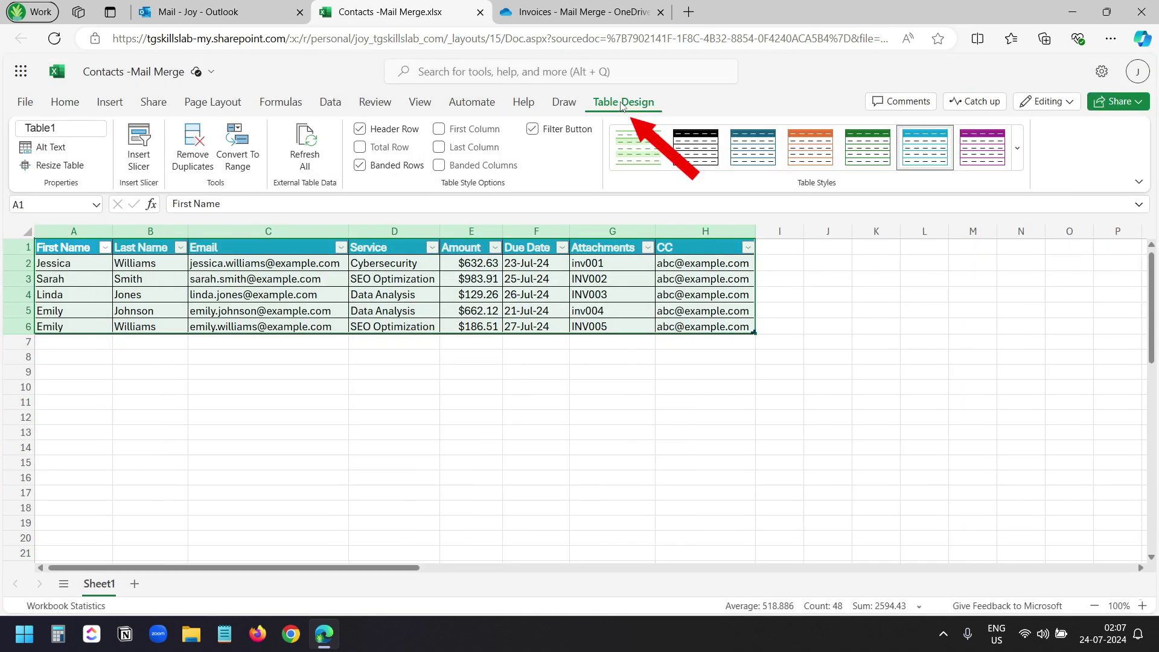
{"action": "left_click", "coordinate": [69, 126]}
{"action": "type", "text": "ContactsData"}
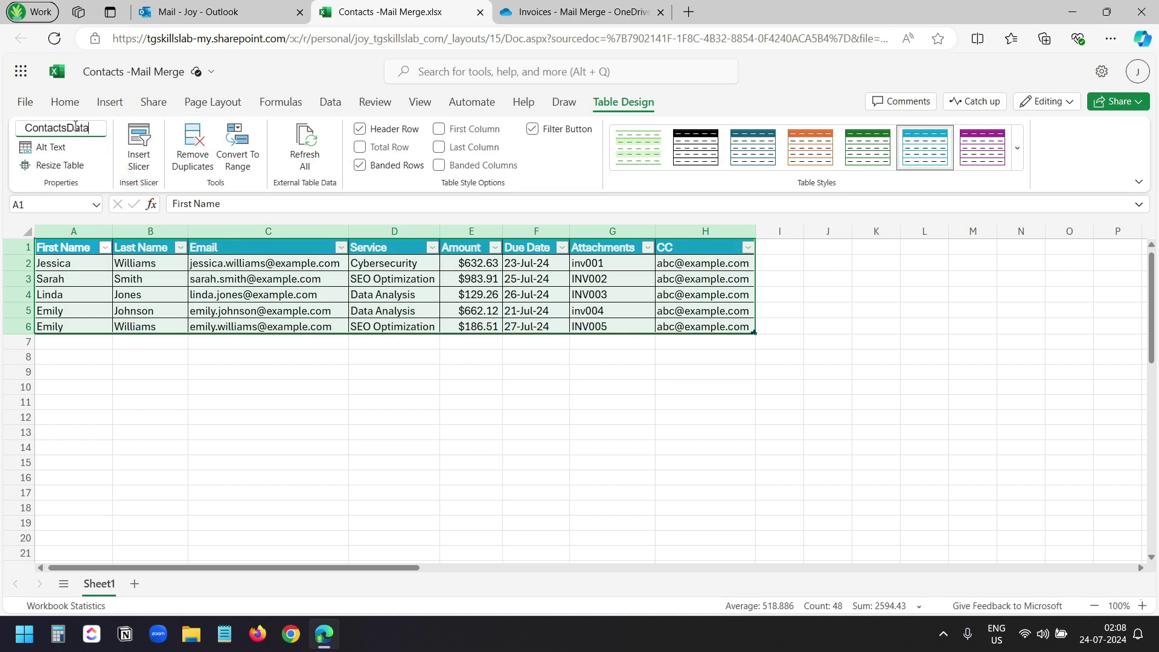
{"action": "key", "text": "Return"}
{"action": "left_click", "coordinate": [535, 310]}
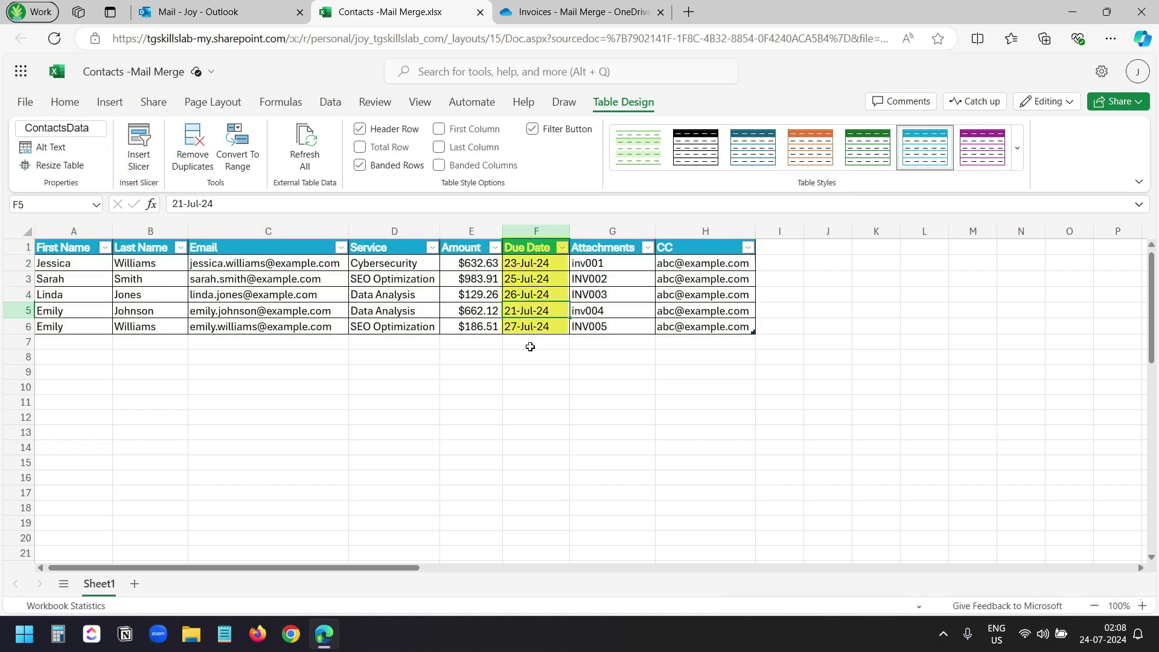
{"action": "left_click", "coordinate": [611, 294]}
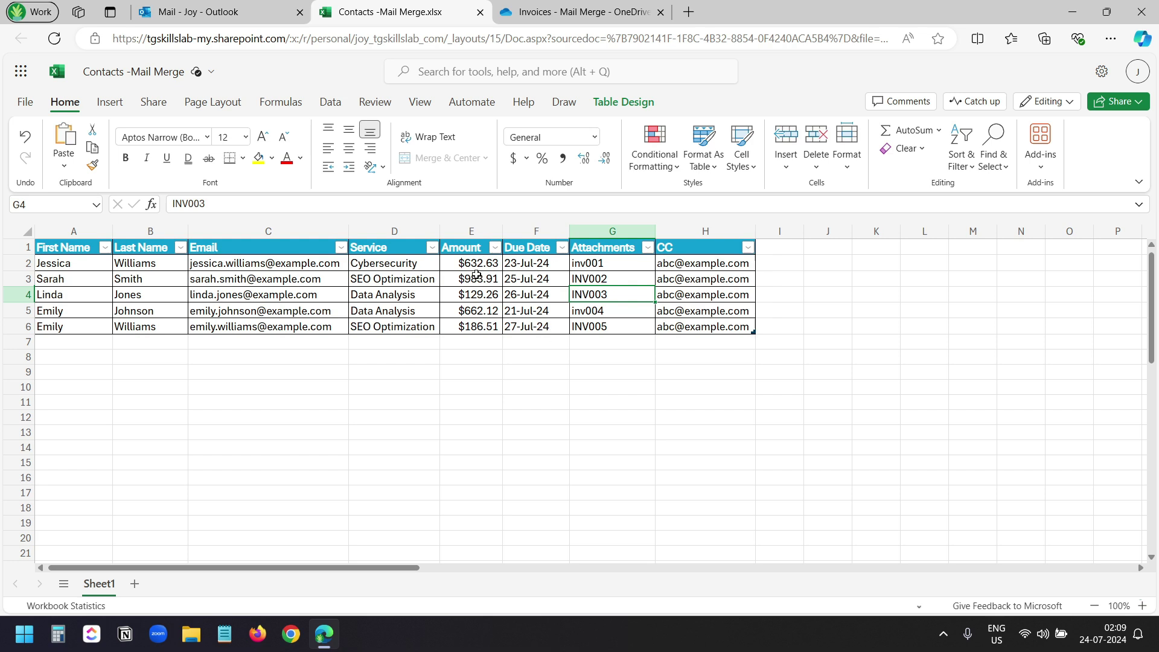
{"action": "key", "text": "Left"}
Copy the Amount values in E2:E6 and paste them into a blank Notepad document.
{"action": "left_click_drag", "start_coordinate": [486, 263], "coordinate": [482, 323]}
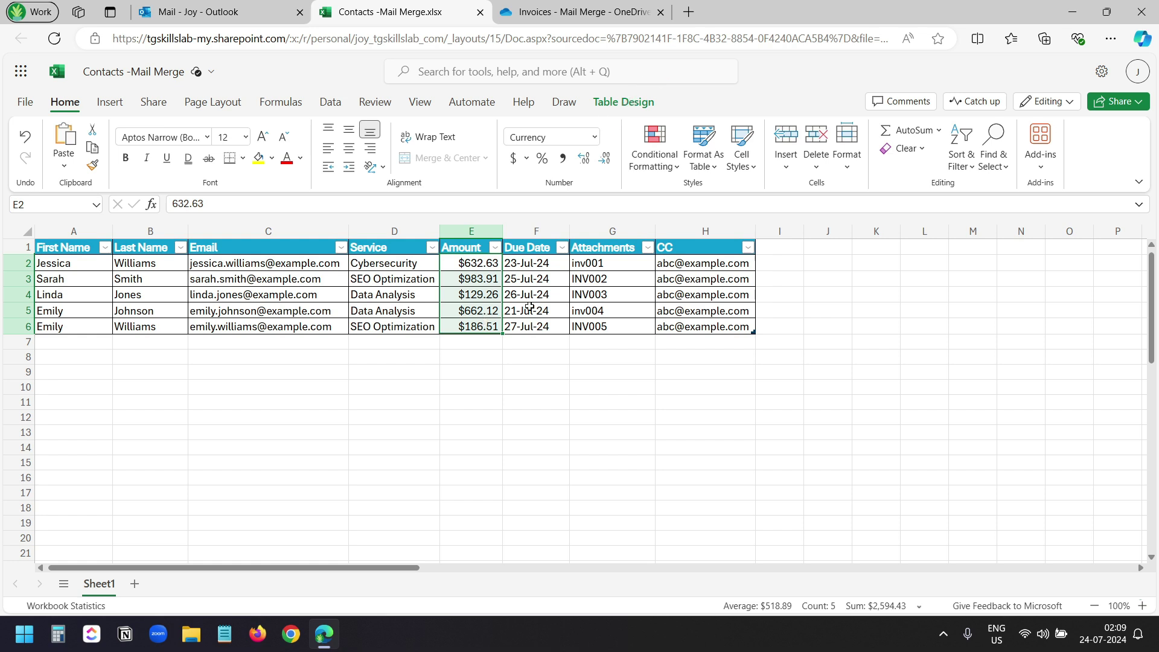
{"action": "left_click_drag", "start_coordinate": [479, 311], "coordinate": [479, 326]}
{"action": "key", "text": "ctrl+c"}
{"action": "key", "text": "super+6"}
{"action": "key", "text": "ctrl+v"}
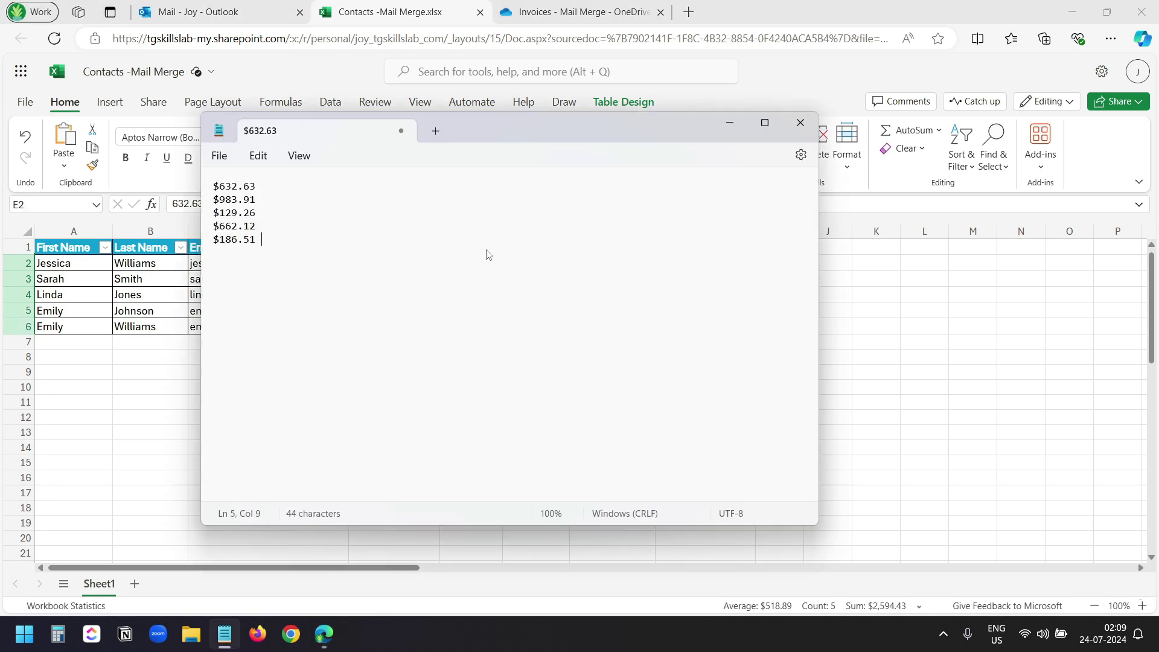
Back in the Contacts workbook, set the number format of the Amount cells E2:E6 to Text.
{"action": "key", "text": "alt+Tab"}
{"action": "left_click", "coordinate": [597, 136]}
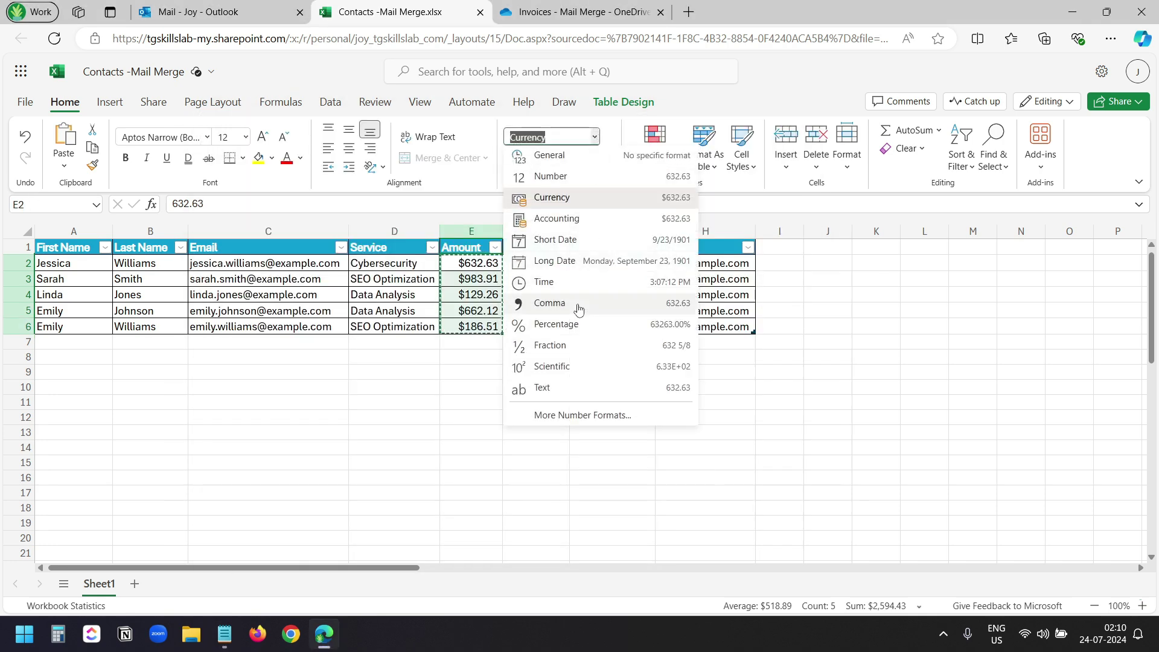
{"action": "left_click", "coordinate": [573, 386]}
Copy the dollar amounts from Notepad and paste them back into the table's Amount column starting at E2.
{"action": "key", "text": "alt+Tab"}
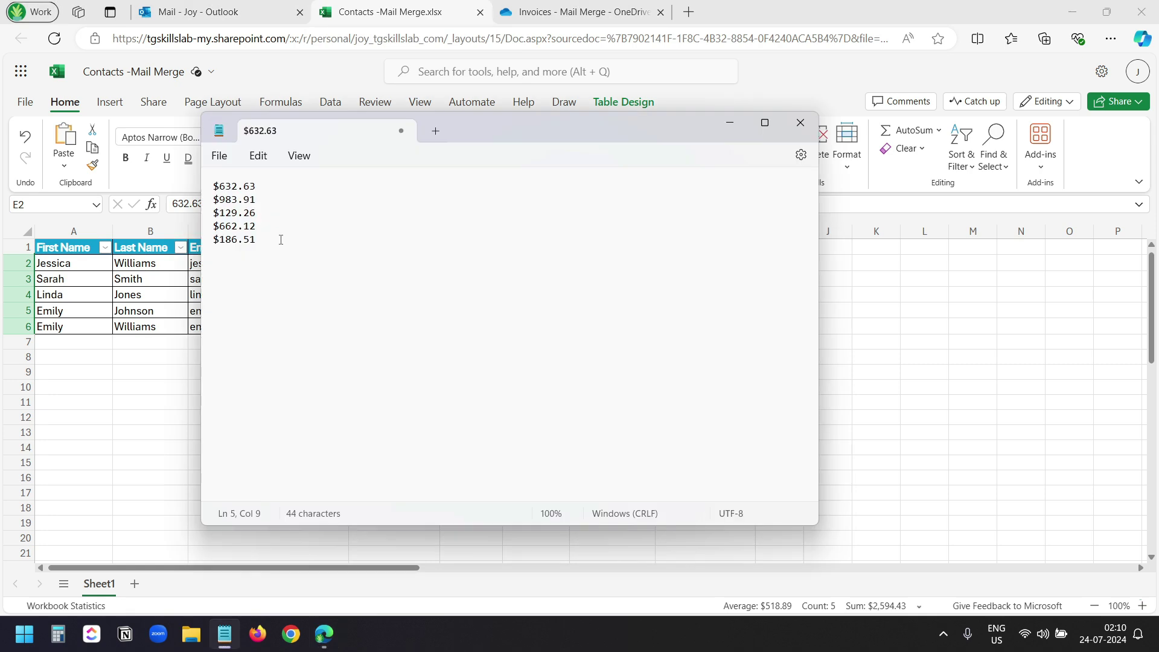
{"action": "left_click_drag", "start_coordinate": [256, 239], "coordinate": [202, 191]}
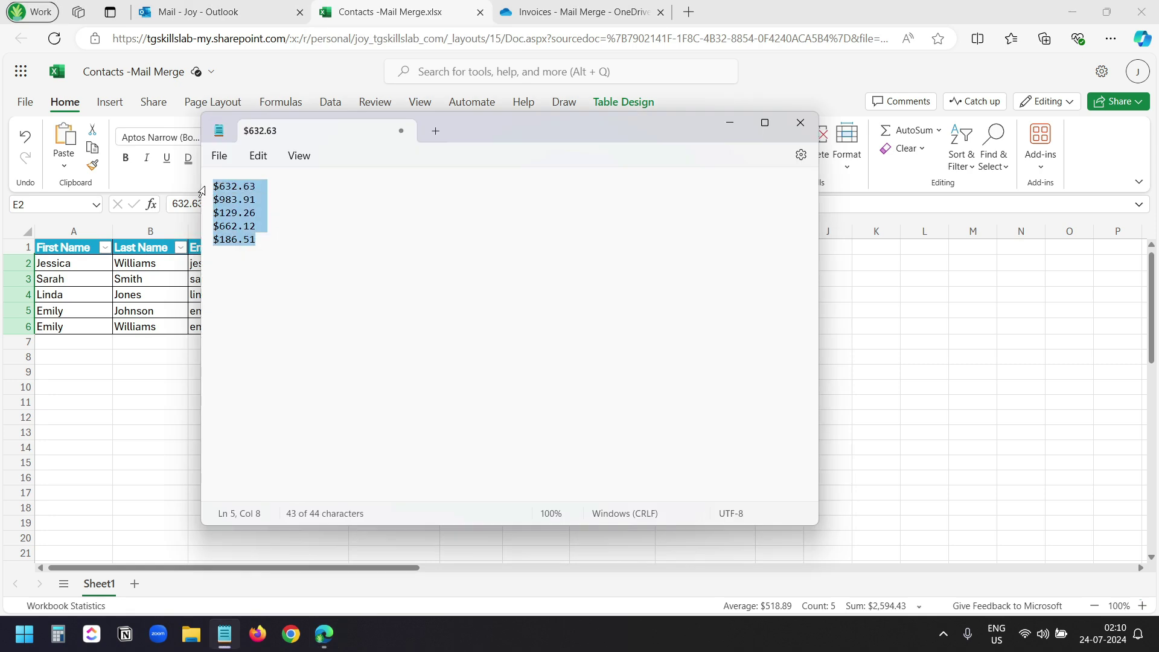
{"action": "key", "text": "alt+Tab"}
{"action": "left_click", "coordinate": [464, 263]}
{"action": "key", "text": "ctrl+v"}
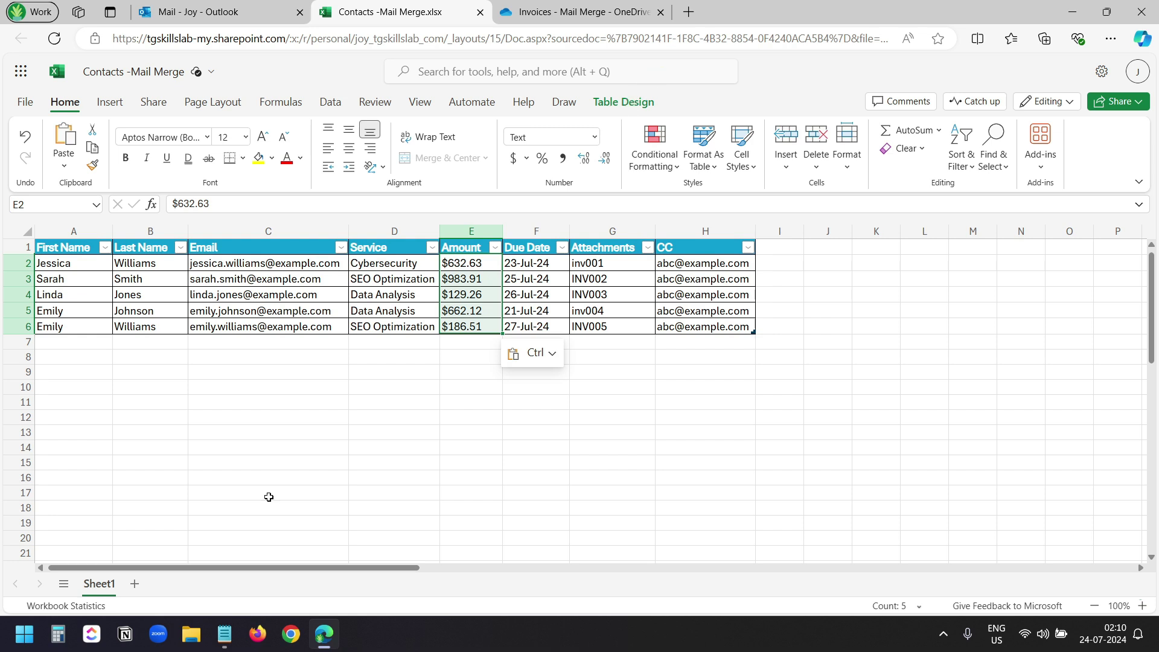
{"action": "left_click", "coordinate": [469, 368]}
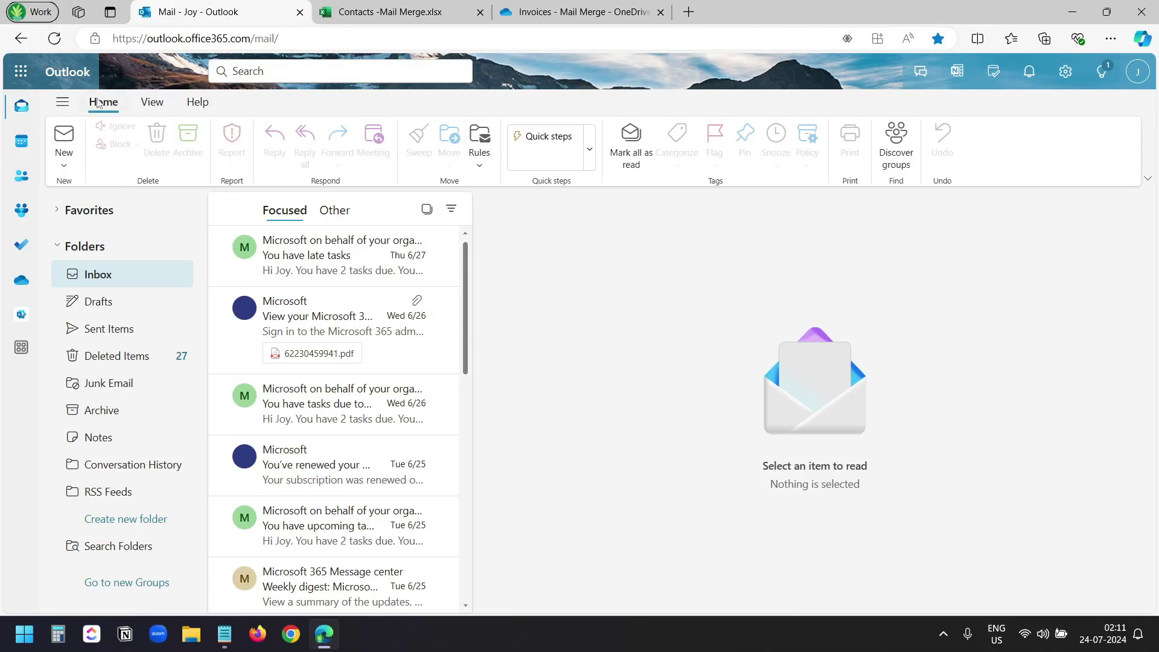
Open make.powerautomate.com in a new browser tab and go to the page for creating a flow.
{"action": "left_click", "coordinate": [21, 71]}
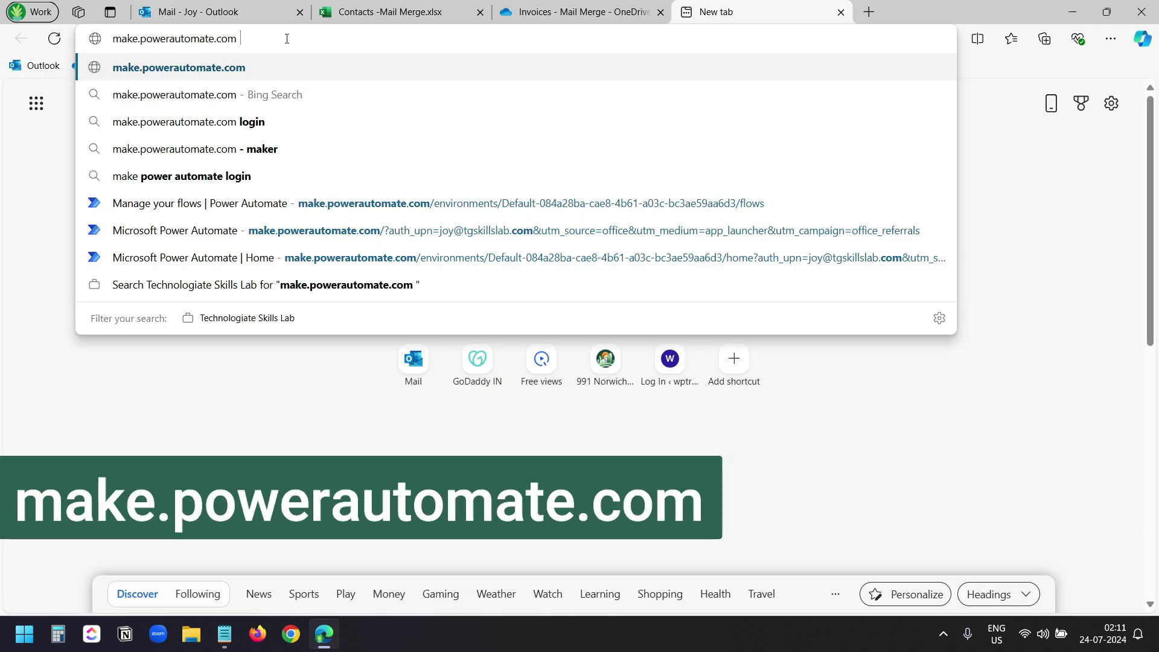
{"action": "key", "text": "Return"}
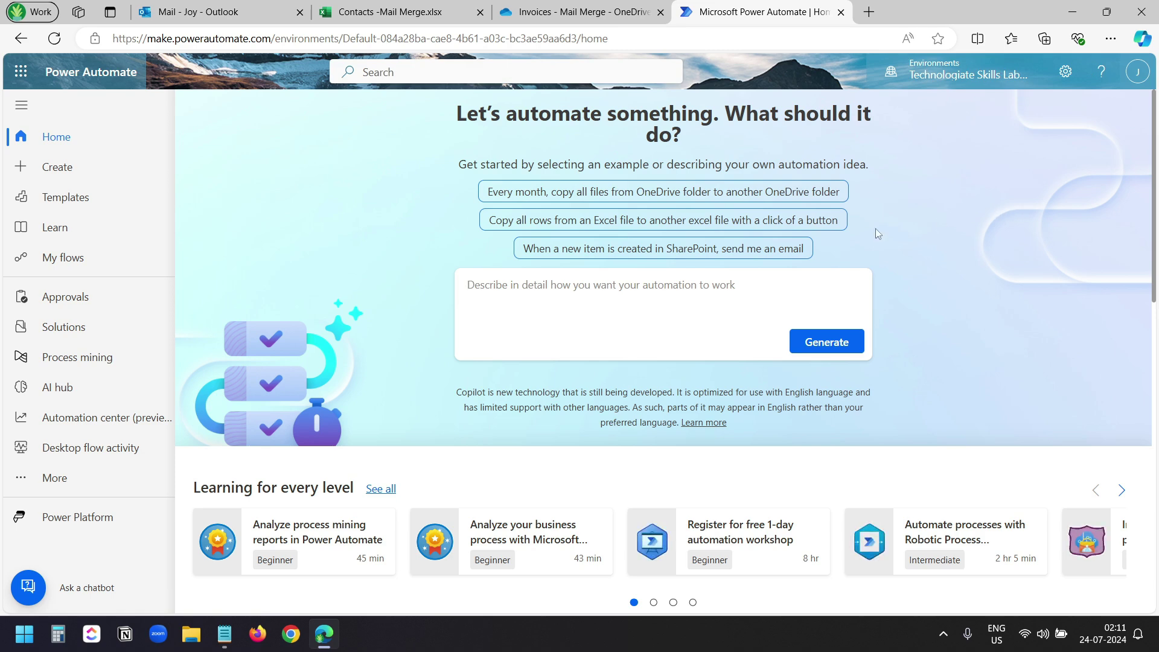
{"action": "left_click", "coordinate": [75, 259]}
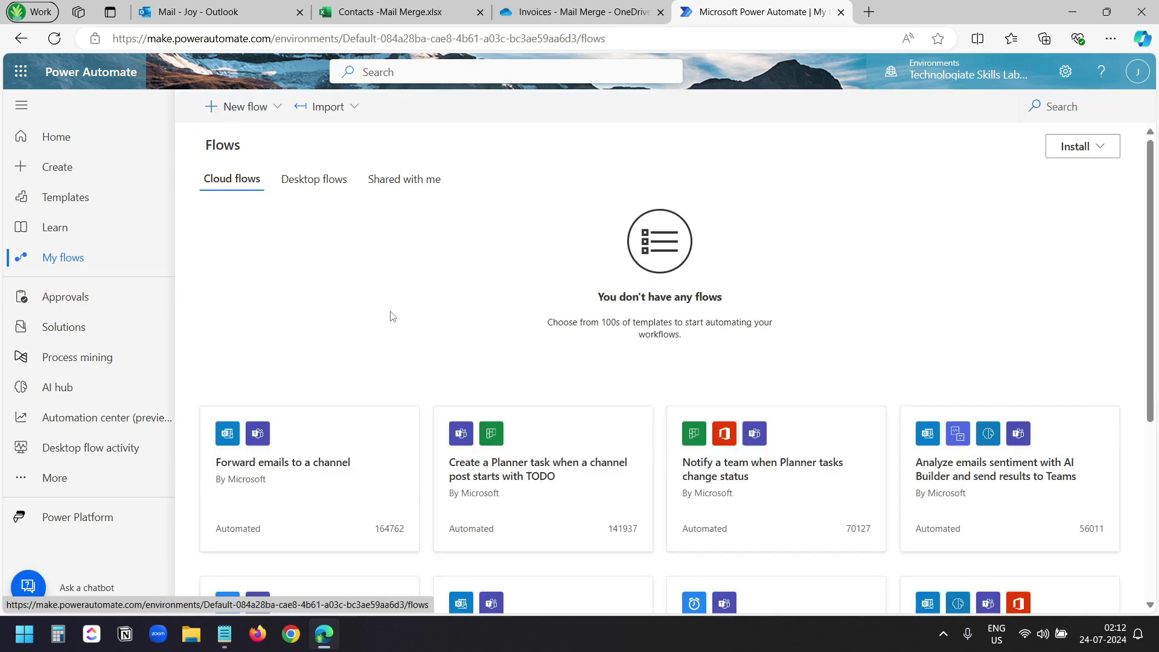
{"action": "left_click", "coordinate": [268, 113]}
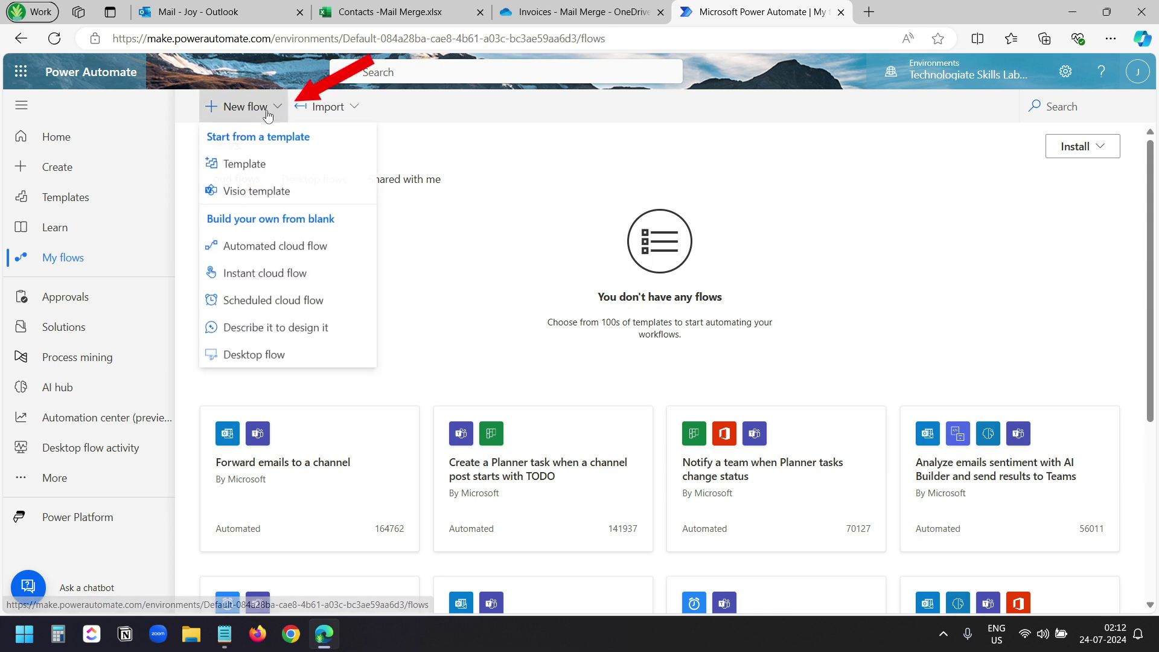
{"action": "left_click", "coordinate": [84, 172]}
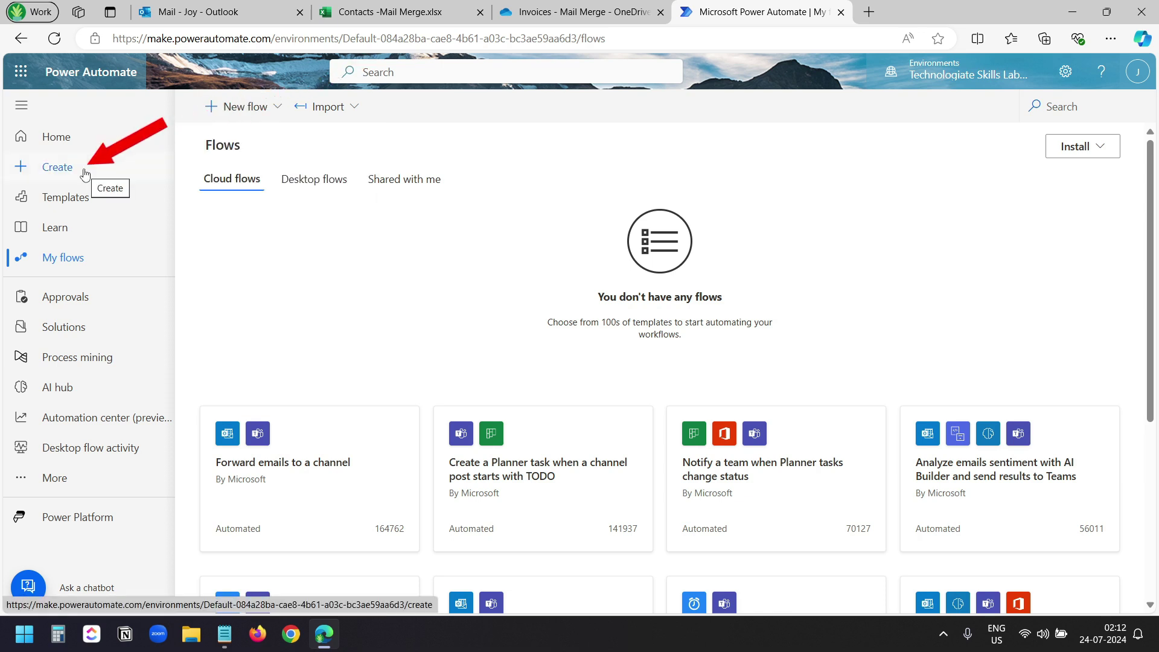
{"action": "left_click", "coordinate": [84, 174]}
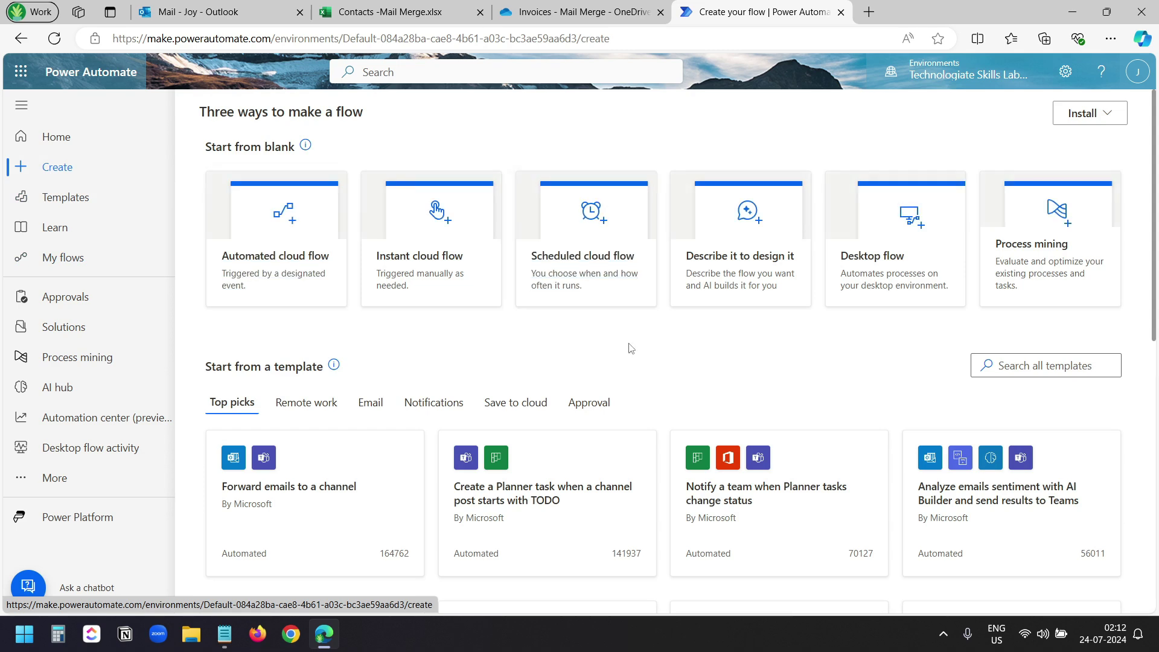
Create an instant cloud flow named Mail Merge with Separate Attachments with the Manually trigger a flow trigger, and dismiss the Copilot pane.
{"action": "left_click", "coordinate": [448, 238]}
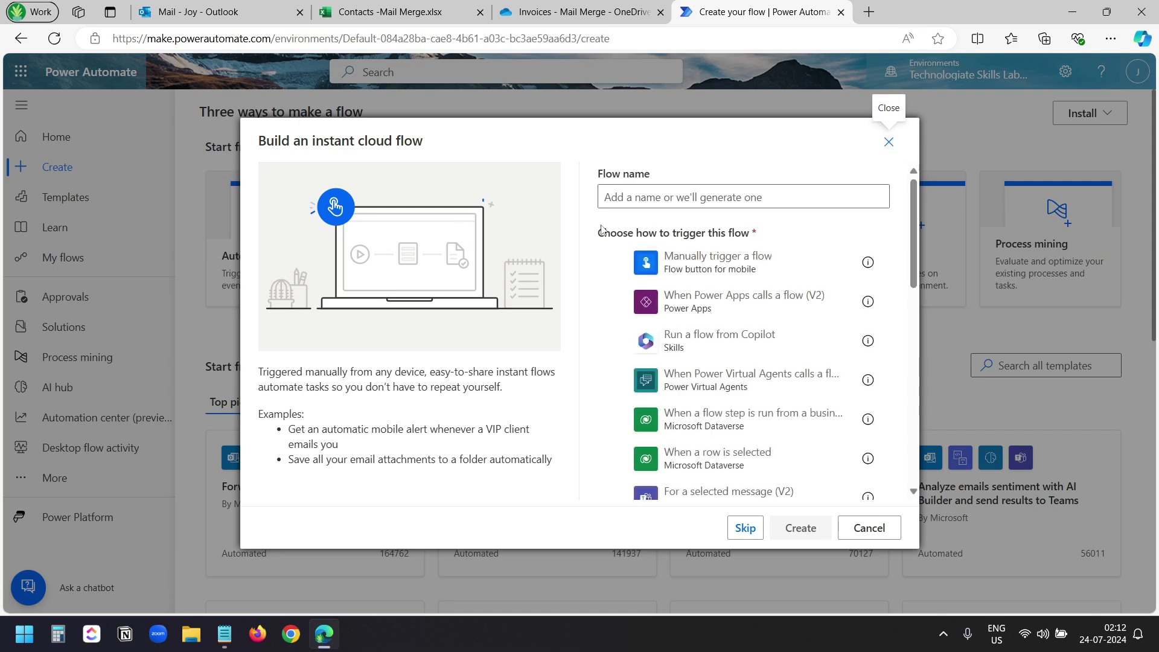
{"action": "left_click", "coordinate": [629, 198]}
{"action": "key", "text": "ctrl+v"}
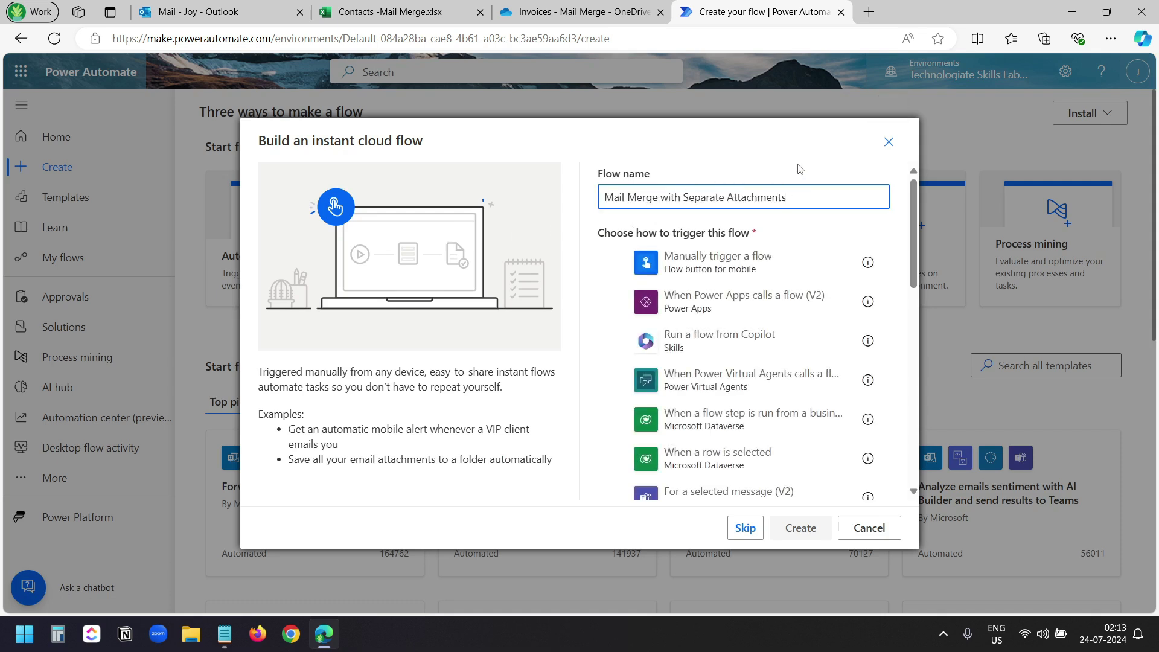
{"action": "left_click", "coordinate": [616, 264]}
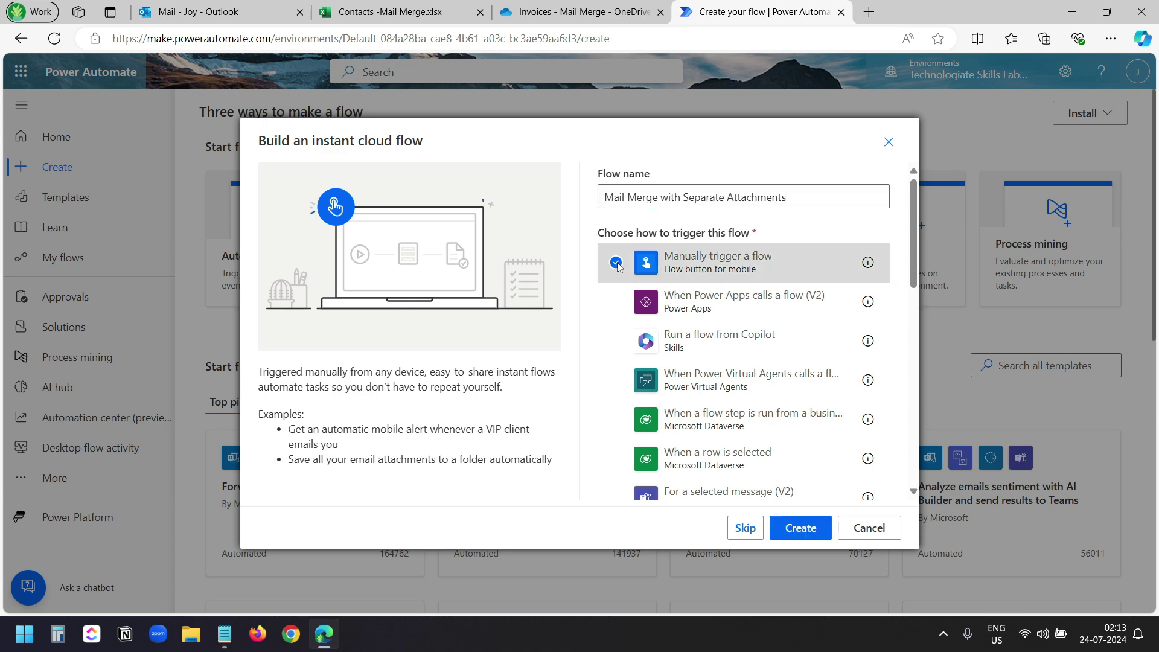
{"action": "left_click", "coordinate": [801, 528]}
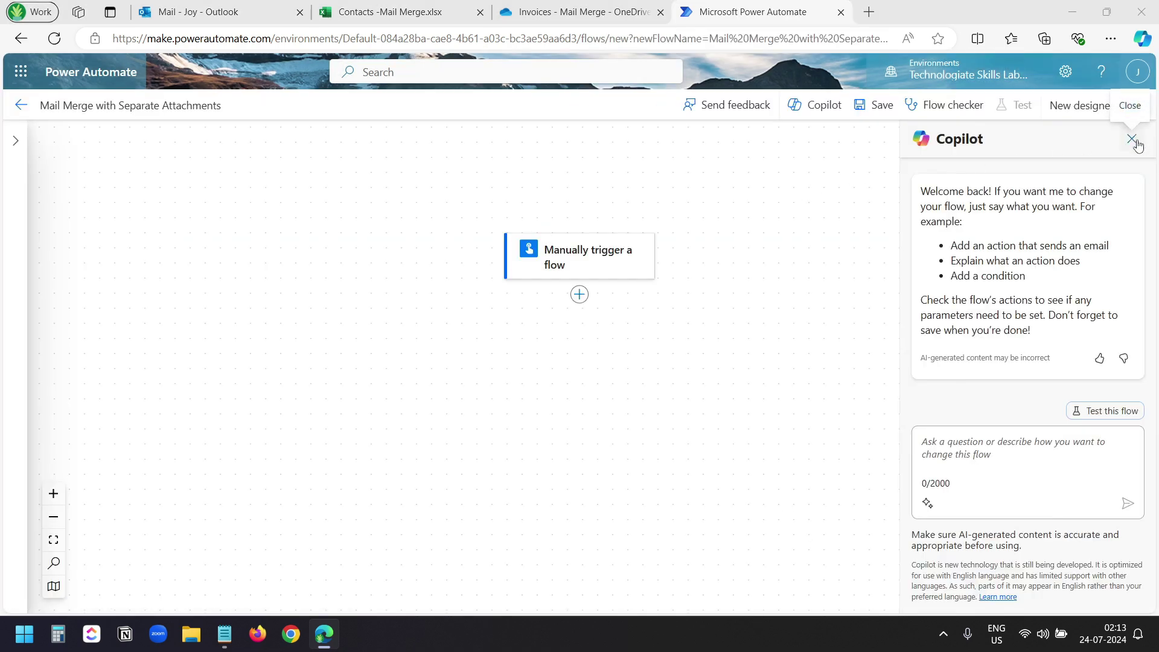
{"action": "left_click", "coordinate": [1134, 140]}
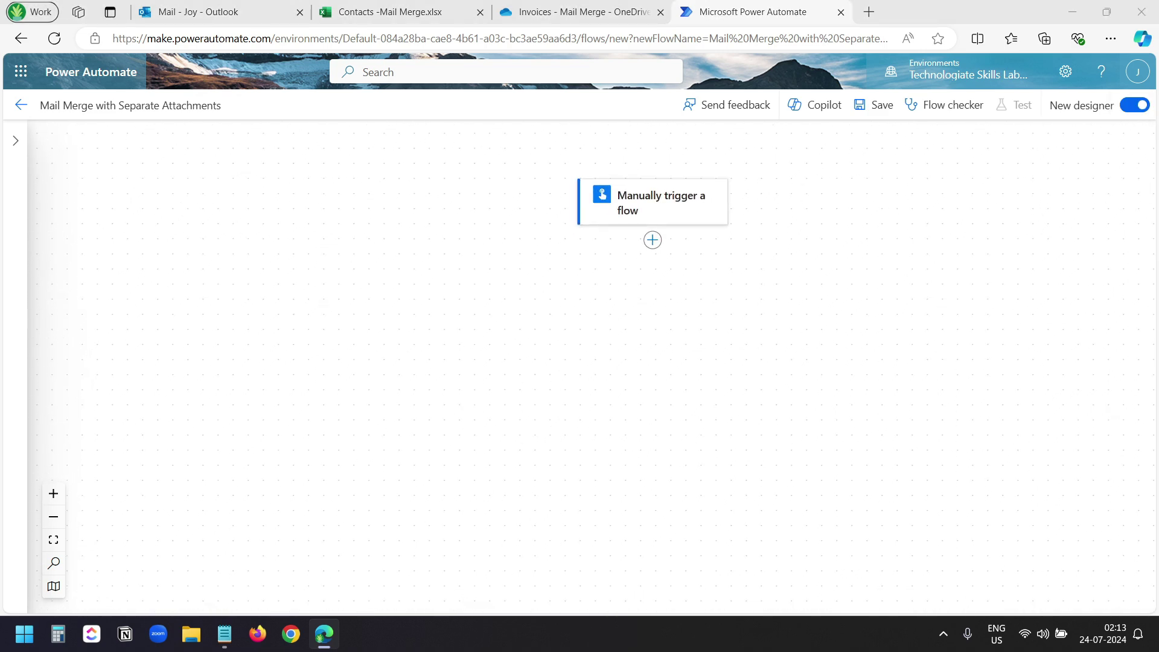
Add the Excel Online (Business) action List rows present in a table after the manual trigger.
{"action": "left_click", "coordinate": [658, 241]}
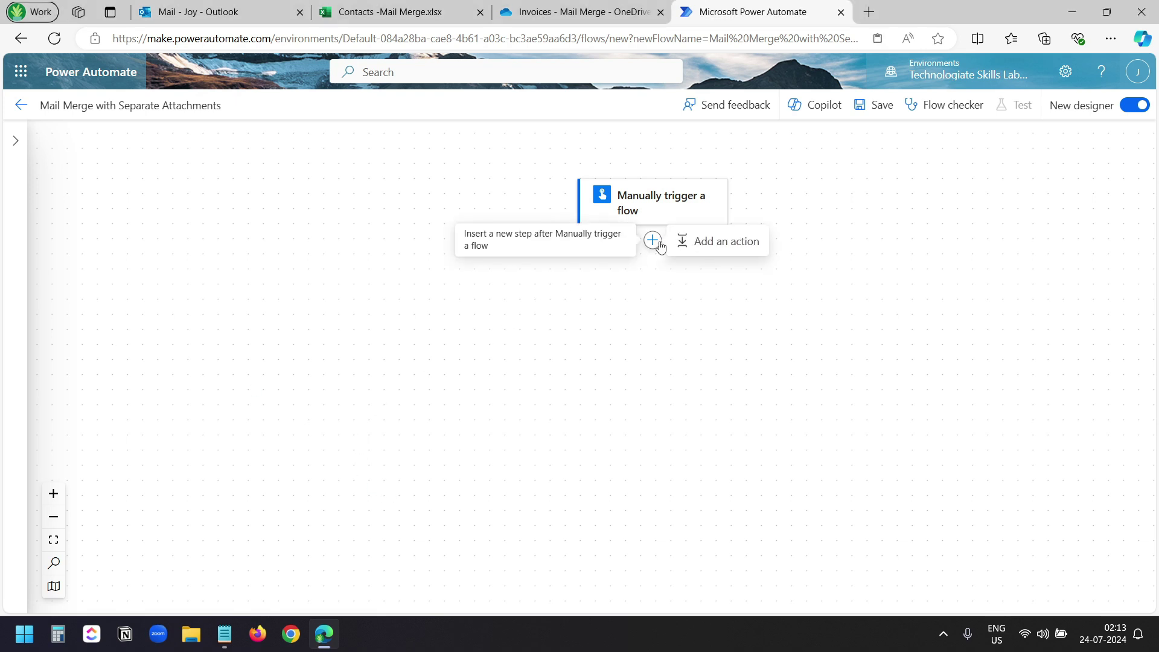
{"action": "left_click", "coordinate": [714, 242]}
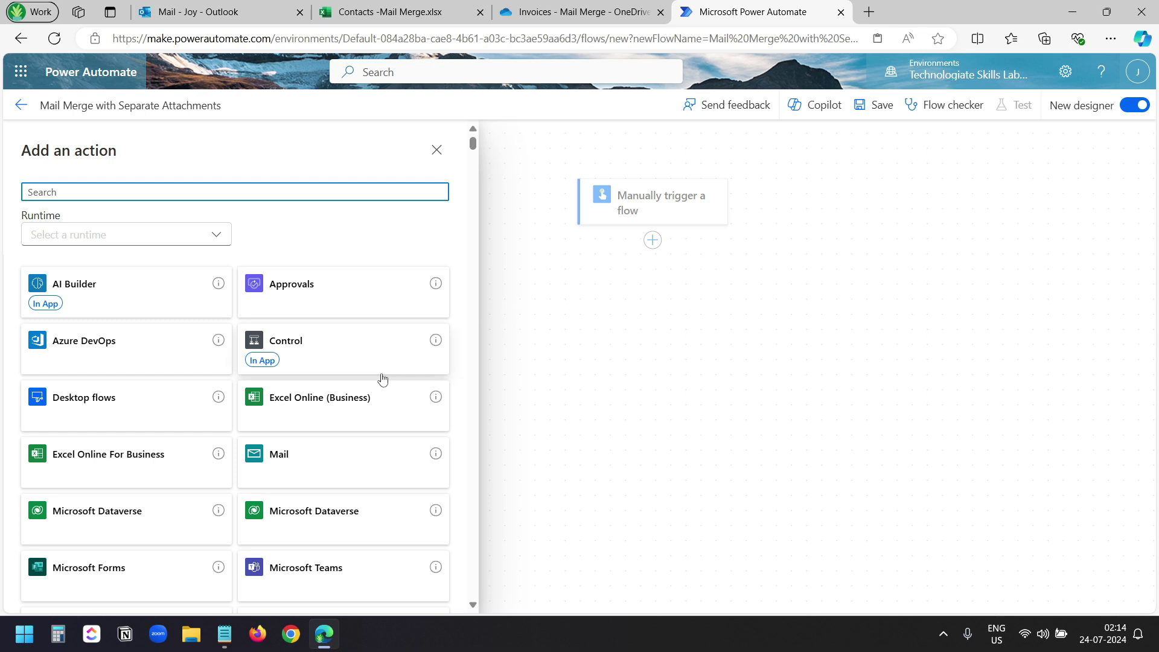
{"action": "left_click", "coordinate": [348, 412]}
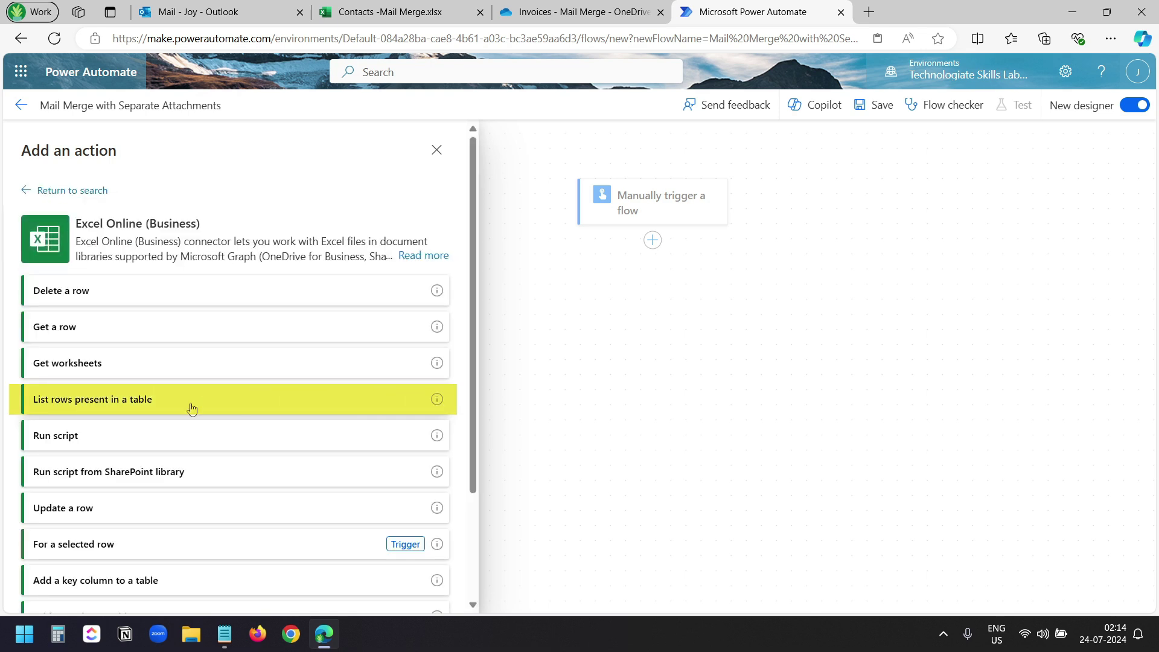
{"action": "left_click", "coordinate": [192, 409]}
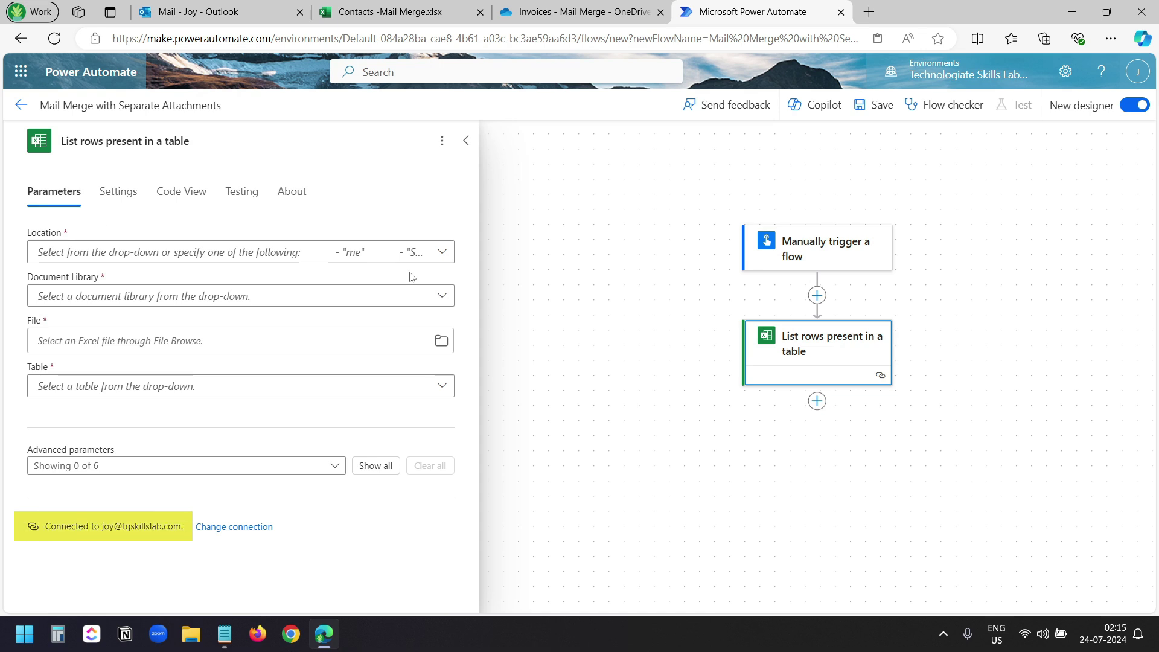
Set the List rows action's location to OneDrive for Business and its document library to OneDrive.
{"action": "left_click", "coordinate": [442, 254]}
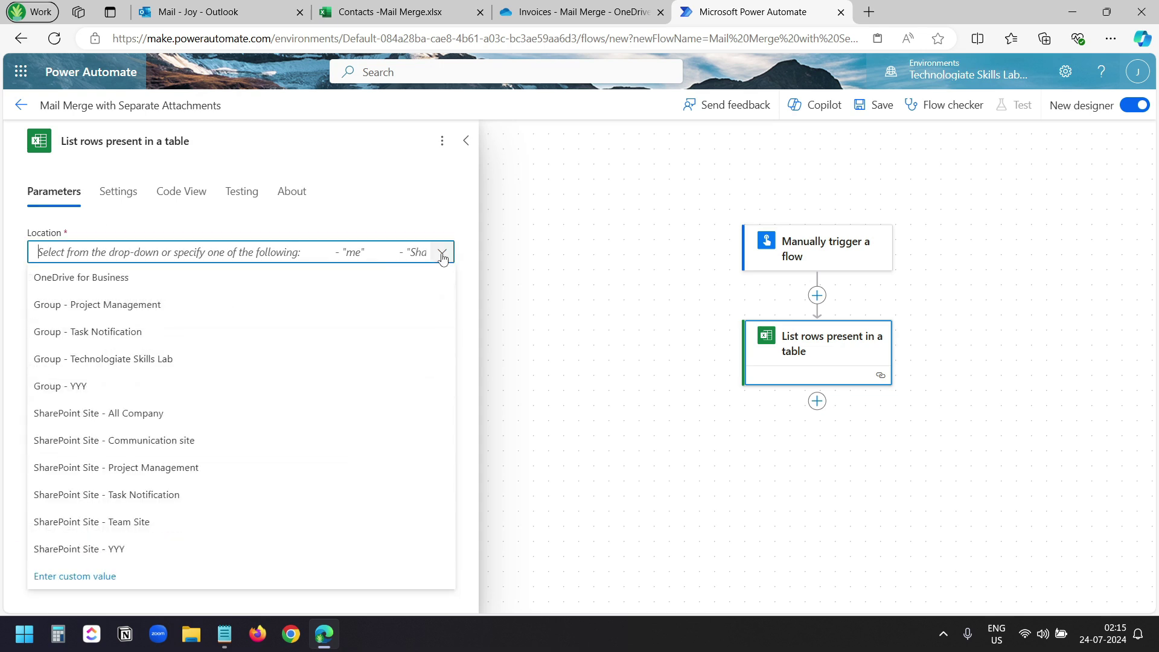
{"action": "left_click", "coordinate": [247, 280]}
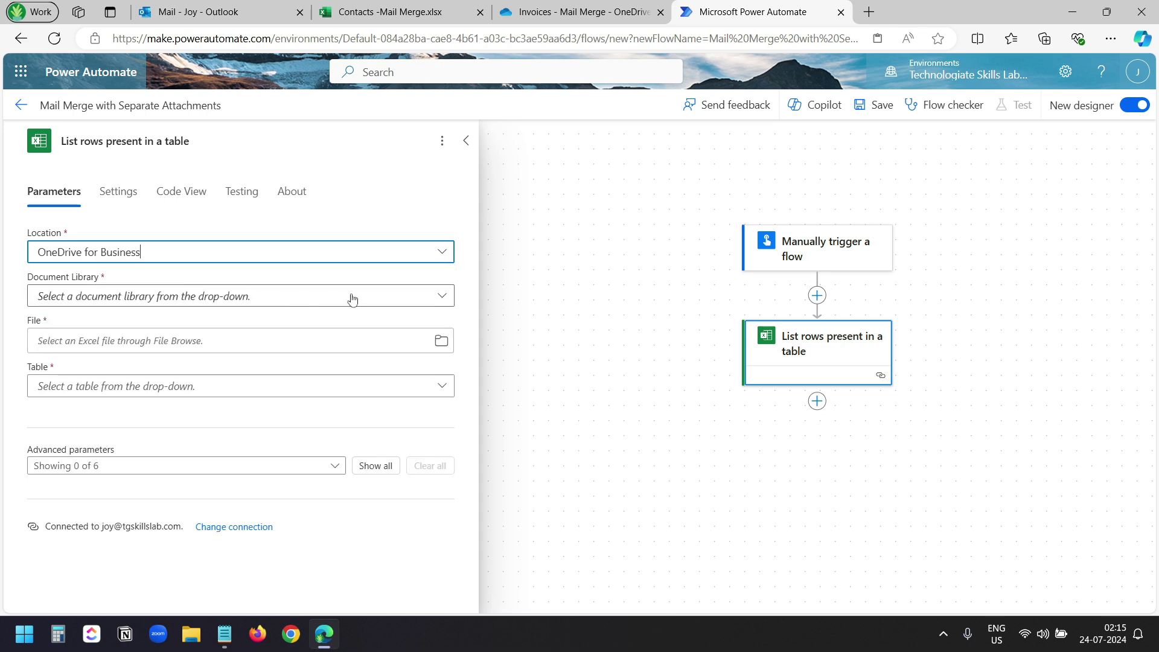
{"action": "left_click", "coordinate": [440, 295]}
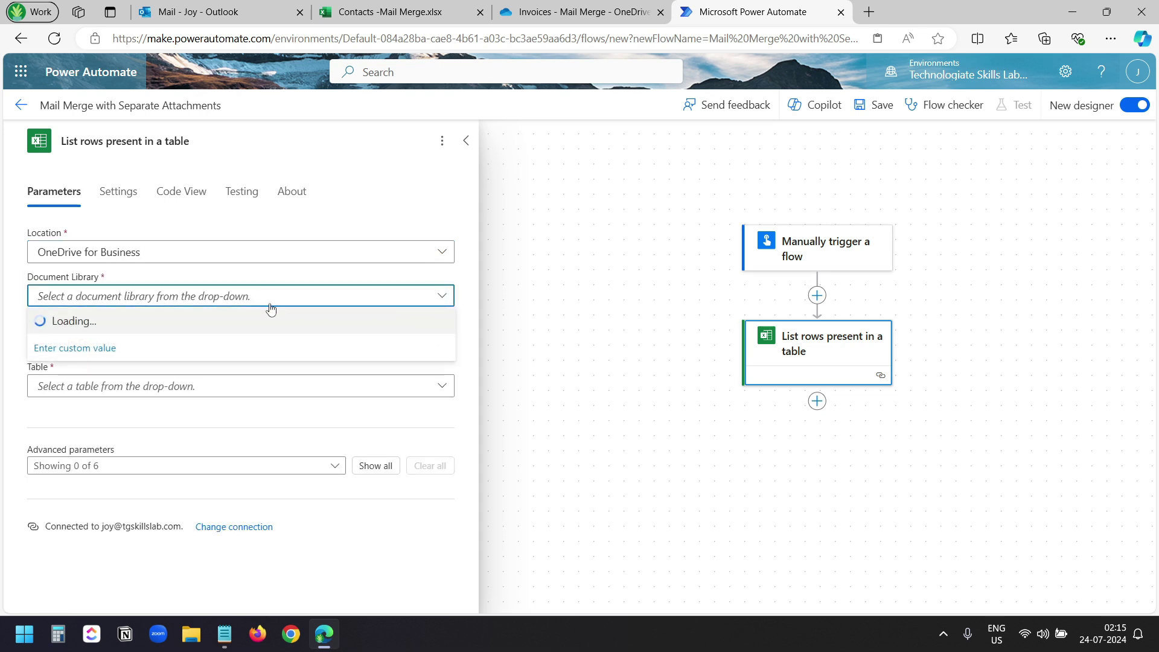
{"action": "left_click", "coordinate": [208, 318]}
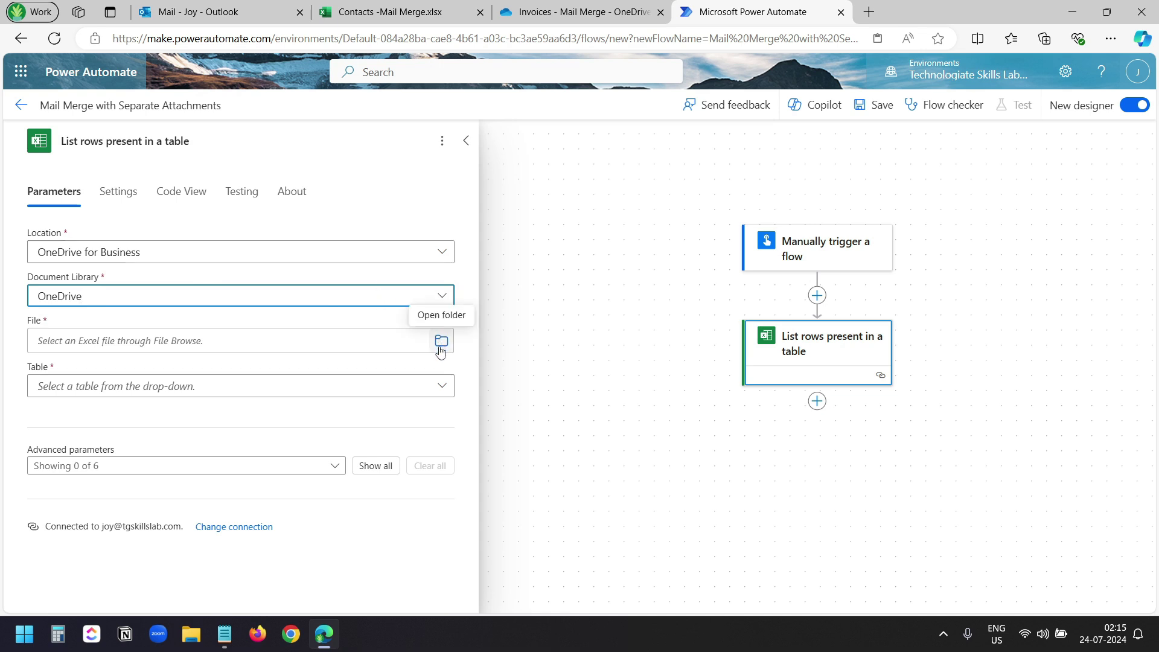
Select Contacts -Mail Merge.xlsx from the Invoices - Mail Merge folder as the file and ContactsData as the table.
{"action": "left_click", "coordinate": [442, 341]}
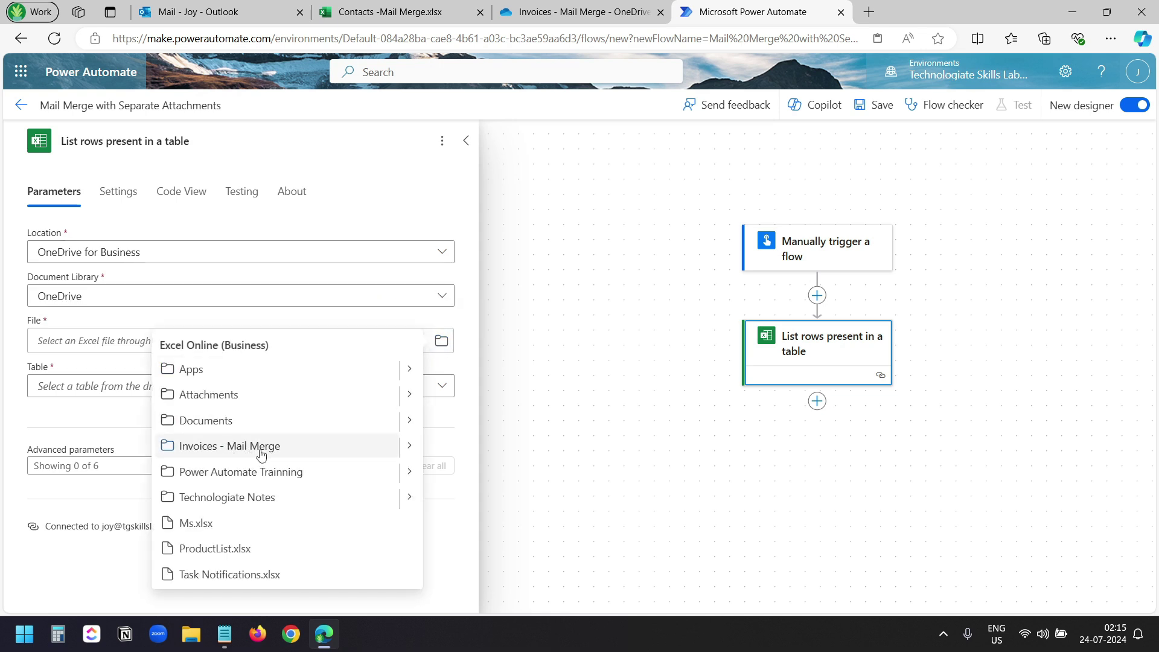
{"action": "left_click", "coordinate": [410, 446]}
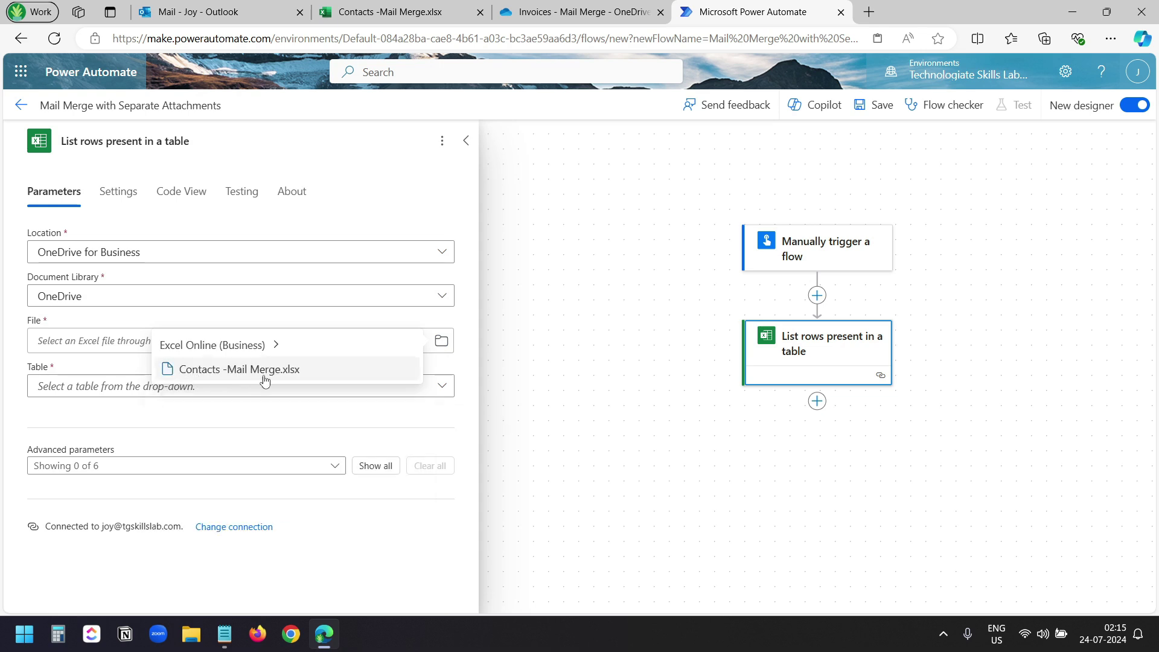
{"action": "left_click", "coordinate": [305, 379]}
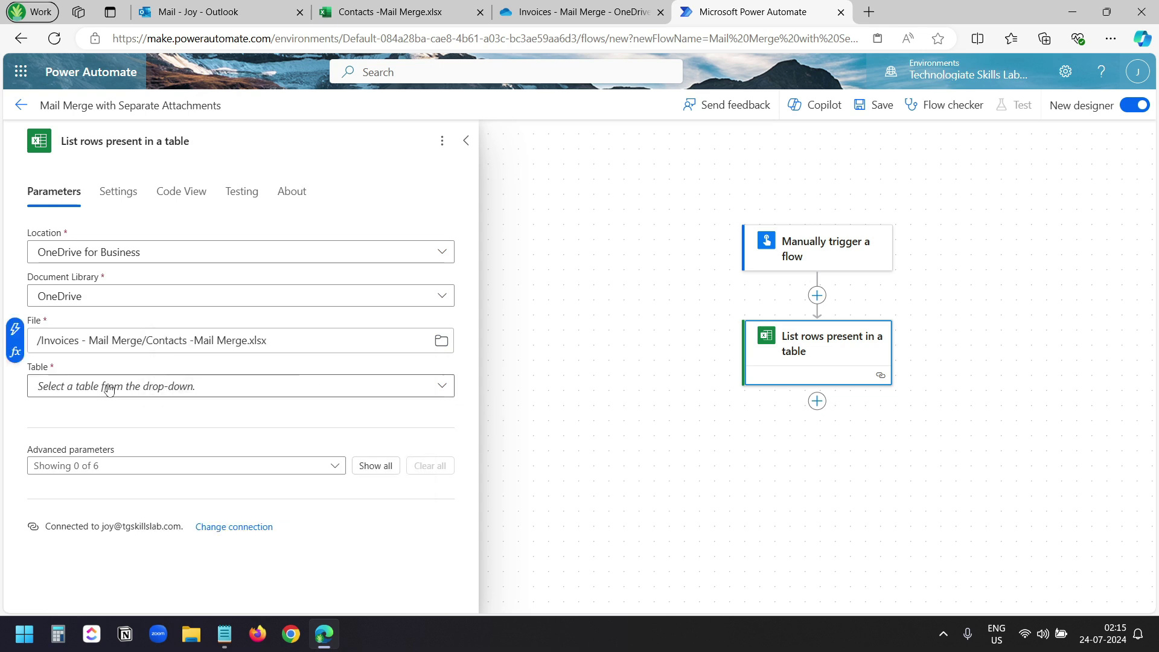
{"action": "left_click", "coordinate": [143, 389]}
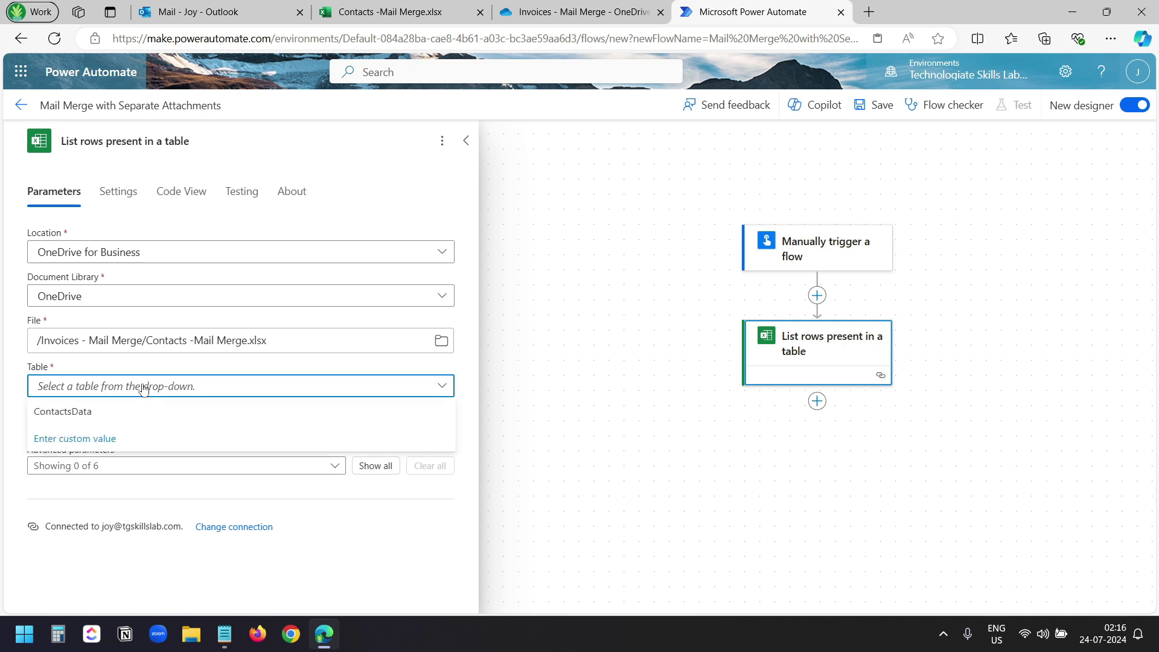
{"action": "left_click", "coordinate": [125, 410]}
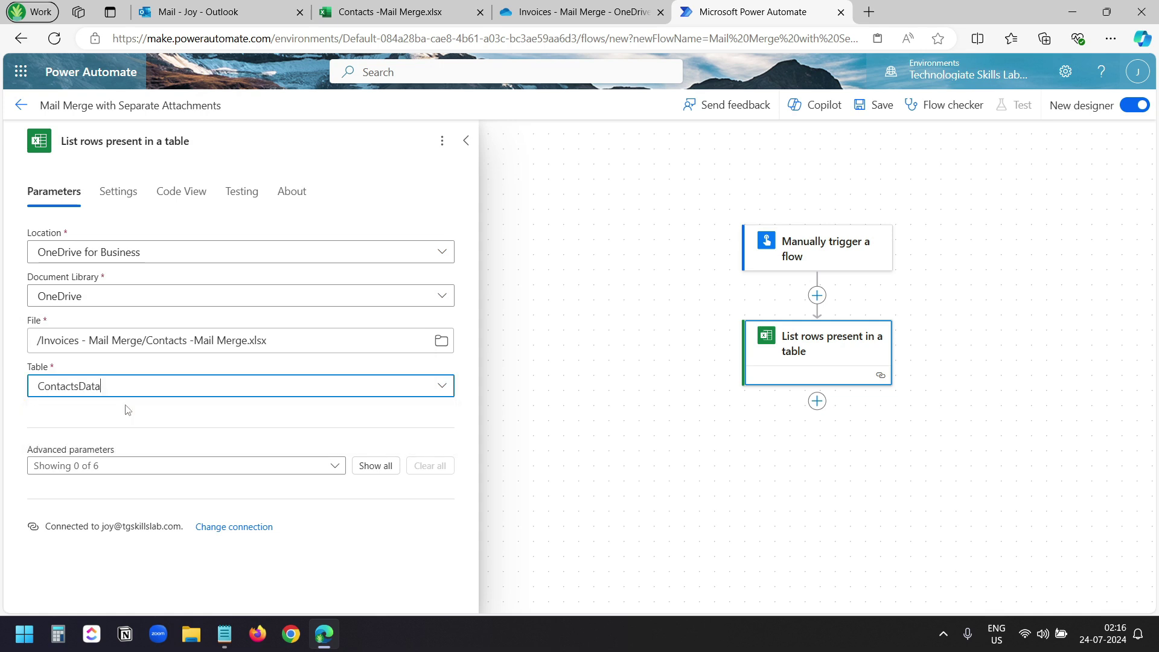
{"action": "left_click", "coordinate": [595, 275]}
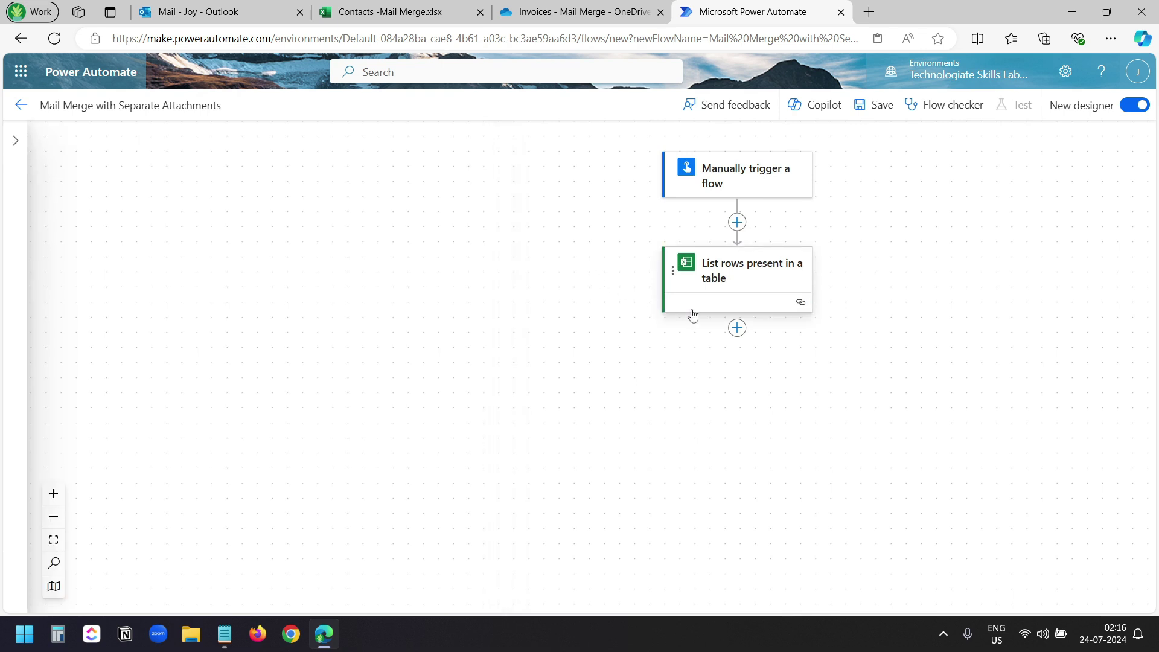
Add an Apply to each control action after List rows present in a table.
{"action": "left_click", "coordinate": [737, 329]}
{"action": "left_click", "coordinate": [807, 333]}
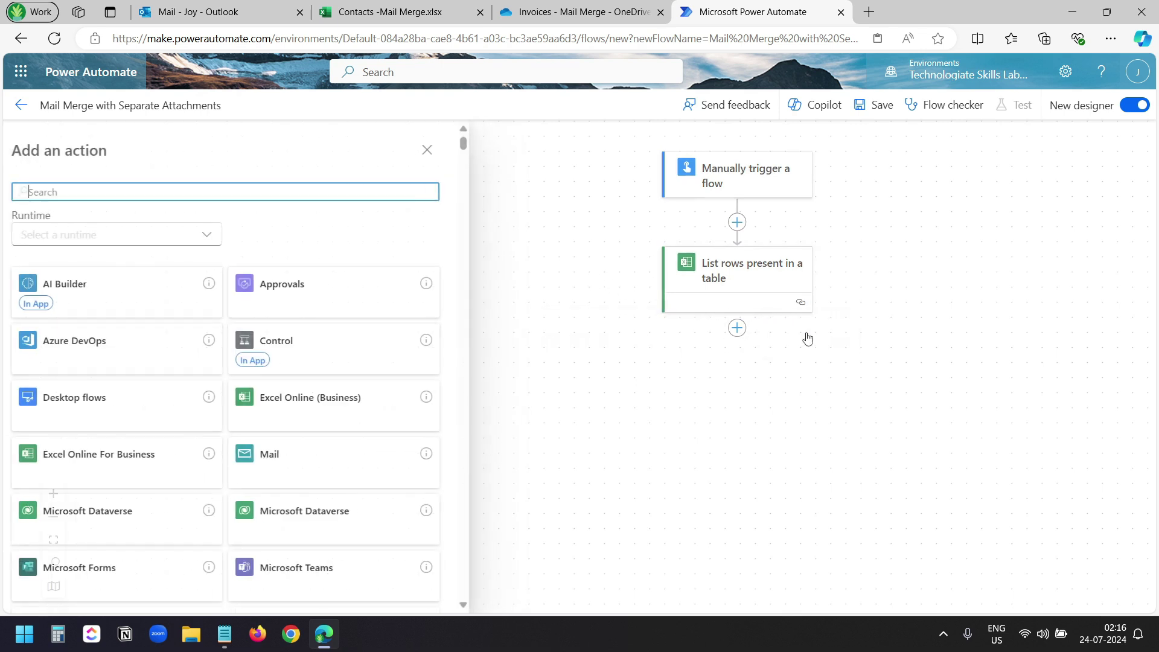
{"action": "type", "text": "control"}
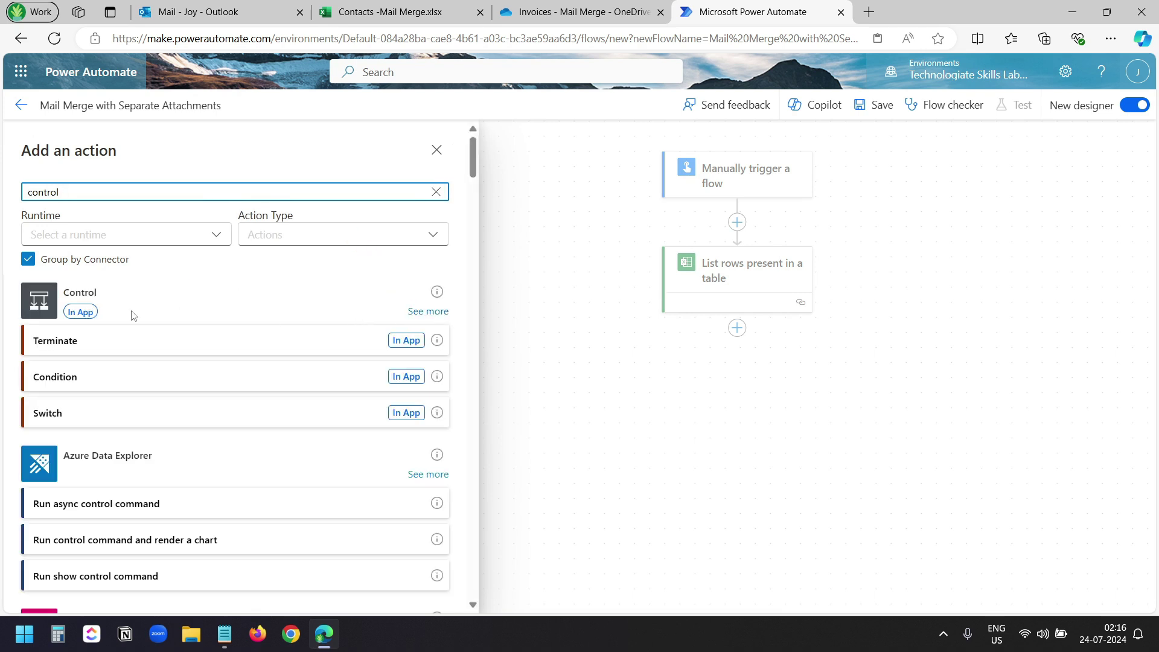
{"action": "left_click", "coordinate": [429, 315]}
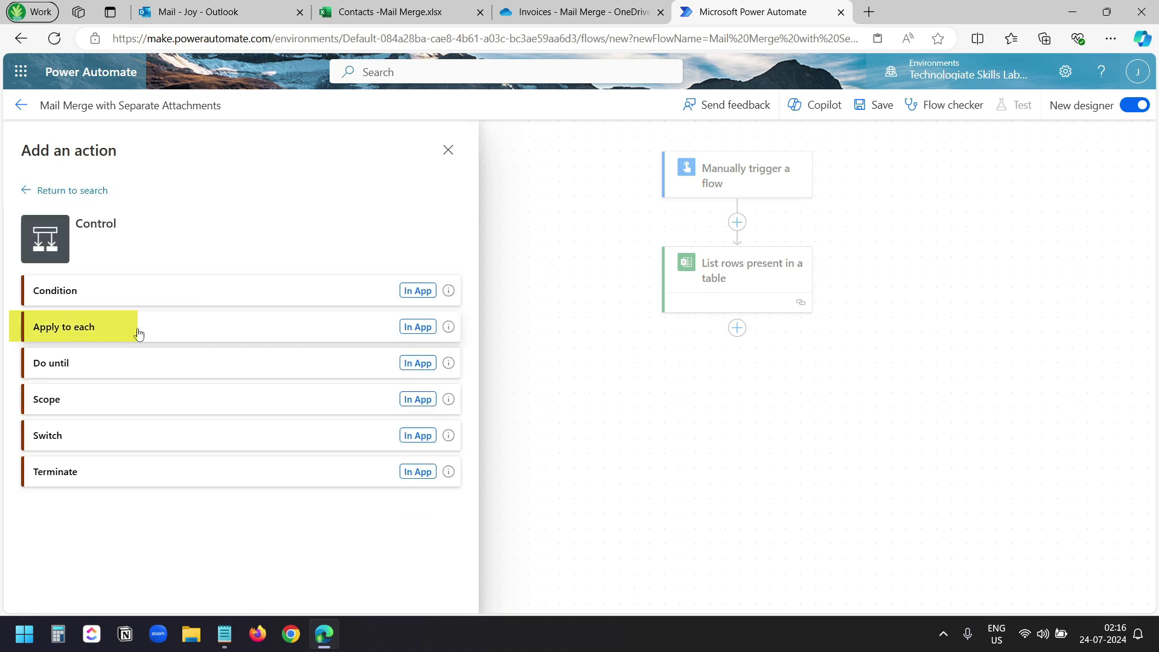
{"action": "left_click", "coordinate": [112, 337]}
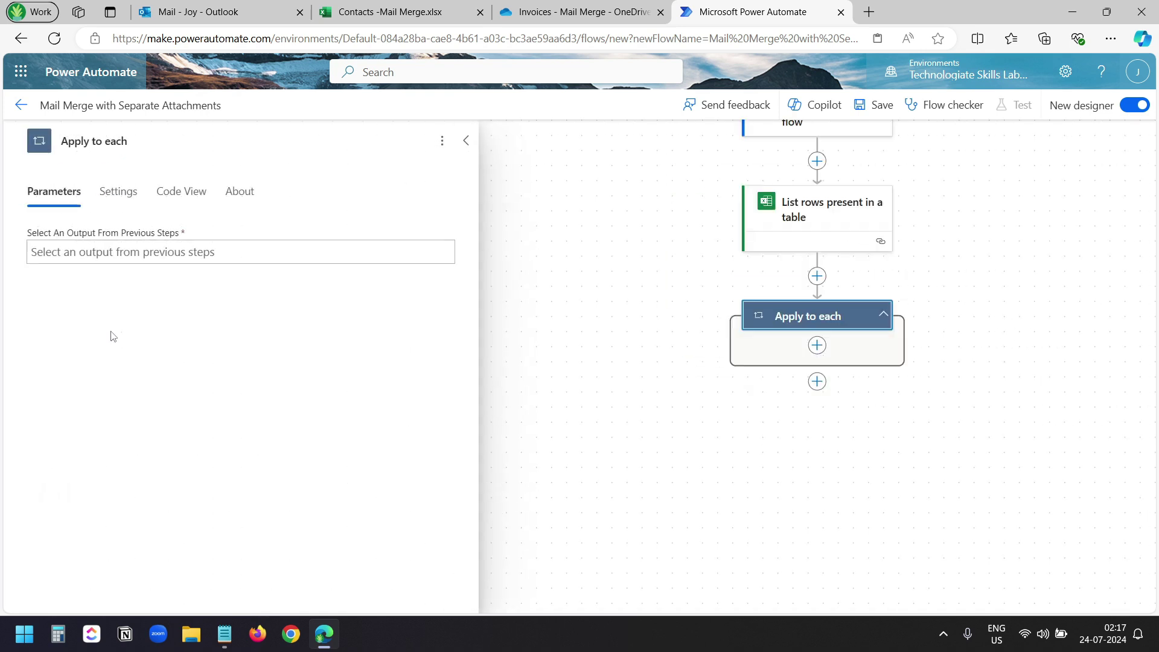
Set the Apply to each loop's input to the body/value output of List rows present in a table.
{"action": "left_click", "coordinate": [281, 253]}
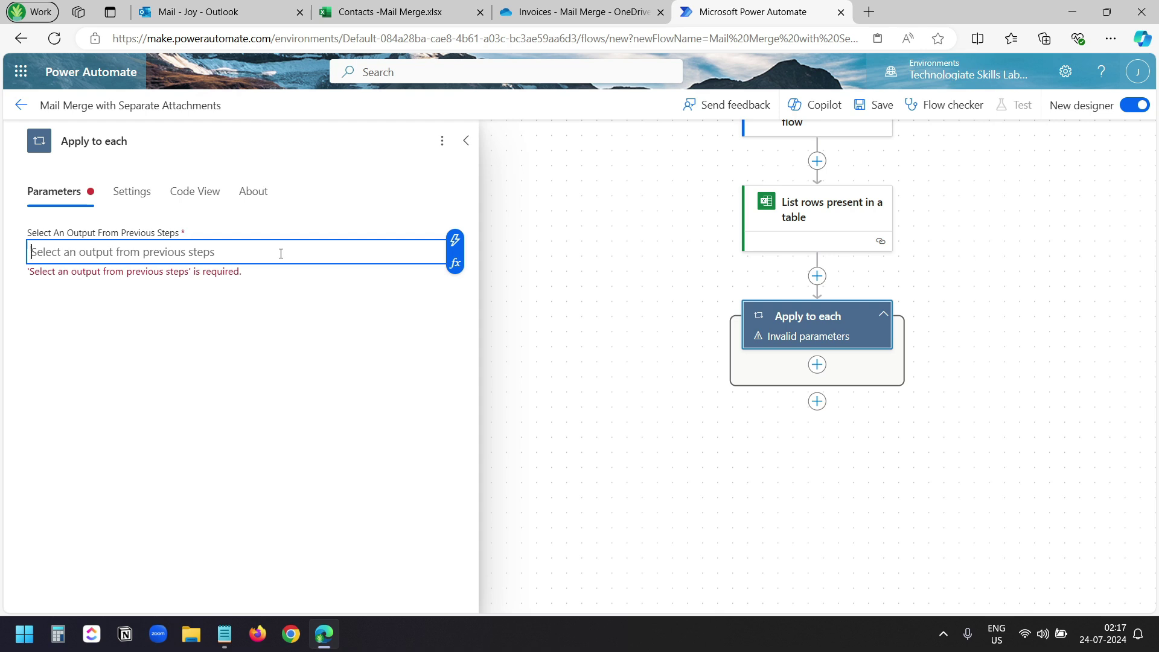
{"action": "left_click", "coordinate": [454, 247]}
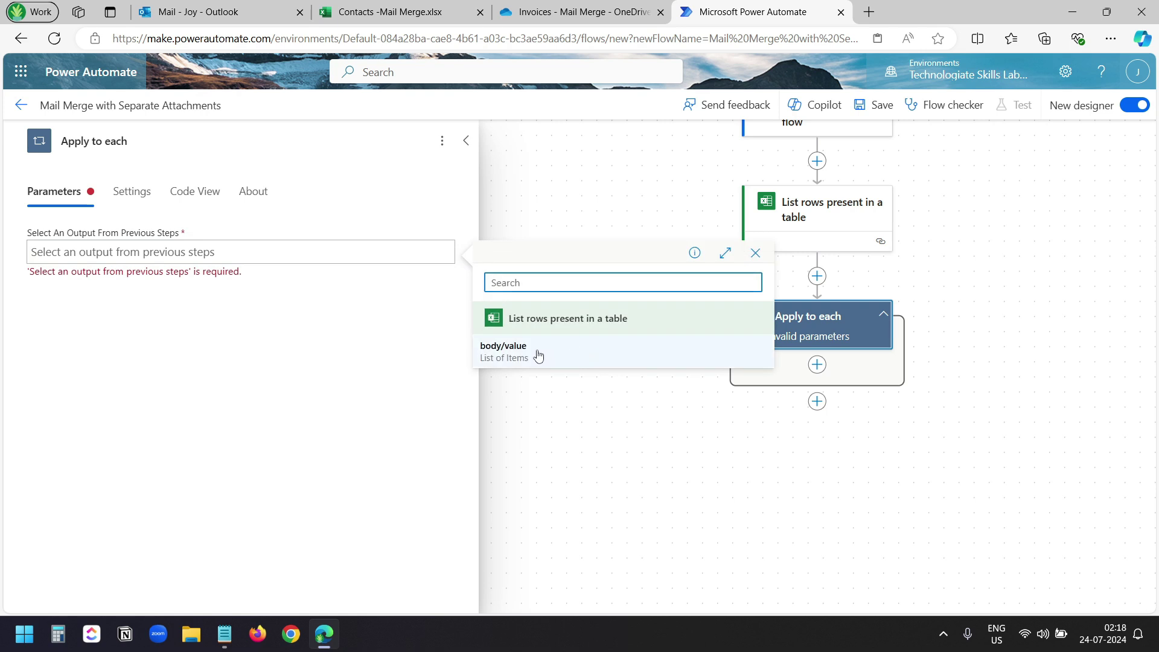
{"action": "left_click", "coordinate": [538, 355]}
Rename the Apply to each loop as Contacts.
{"action": "left_click", "coordinate": [147, 141]}
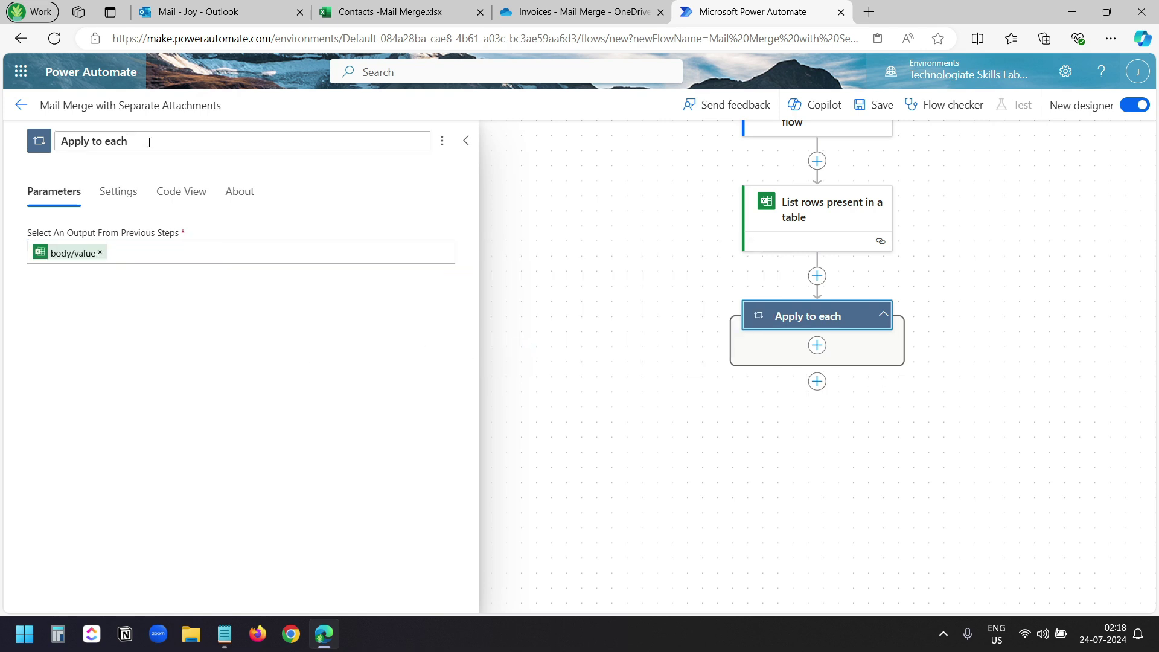
{"action": "left_click_drag", "start_coordinate": [148, 141], "coordinate": [45, 141]}
{"action": "type", "text": "Con"}
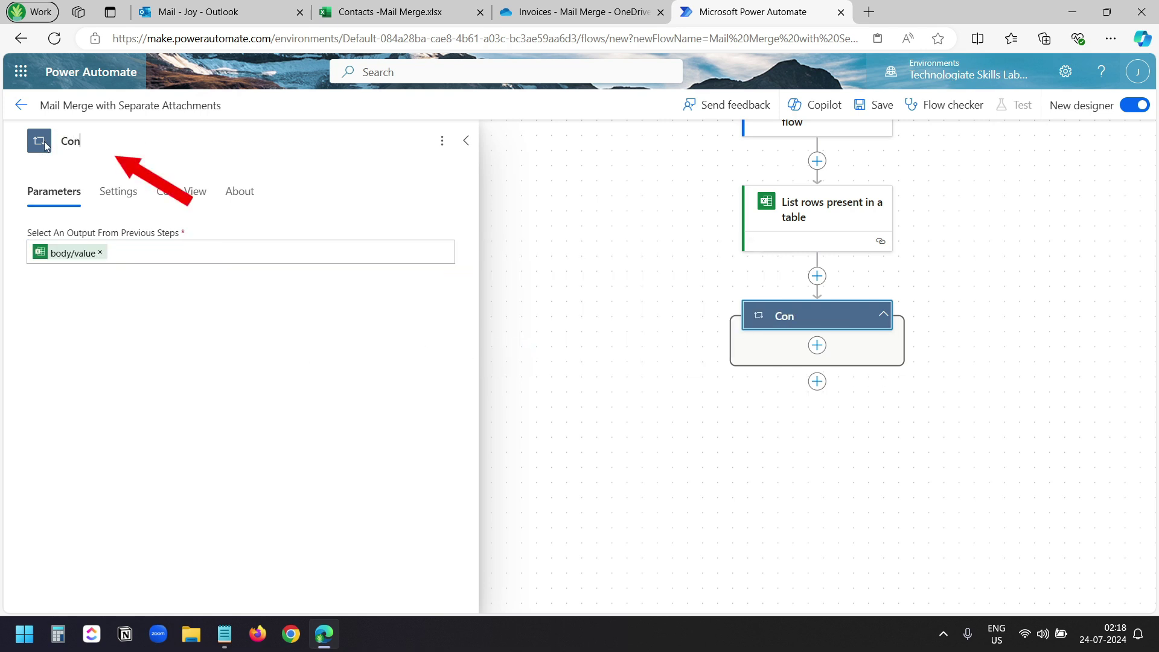
{"action": "type", "text": "tacts"}
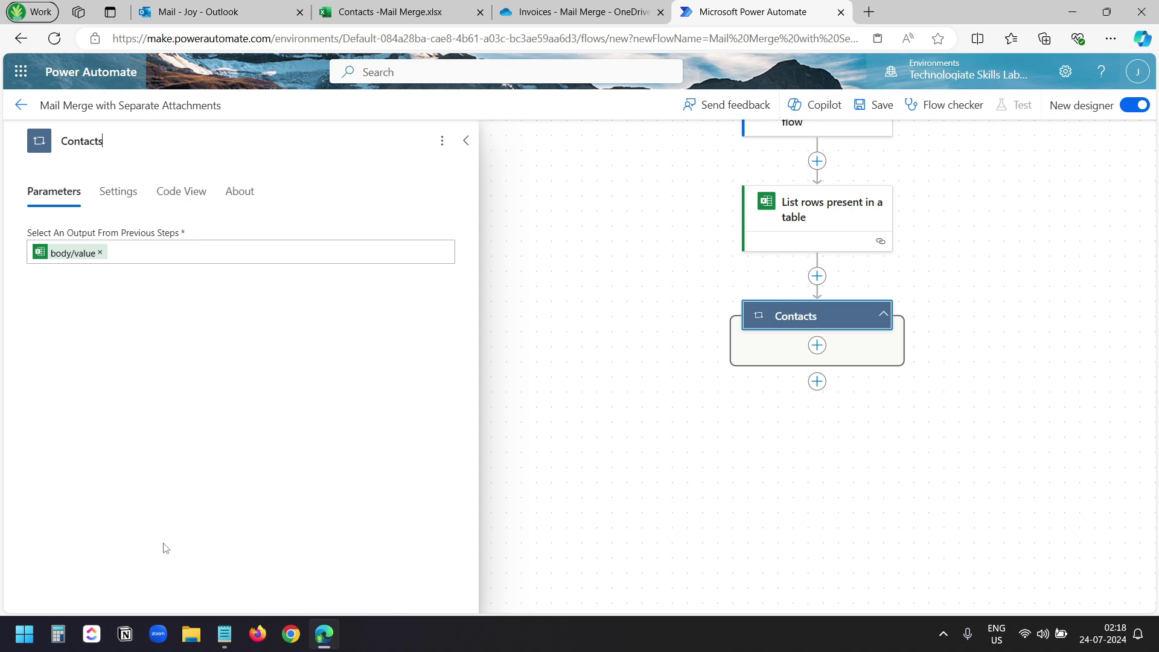
Add the OneDrive for Business action Find files in folder inside the Contacts loop.
{"action": "left_click", "coordinate": [816, 349]}
{"action": "left_click", "coordinate": [875, 346]}
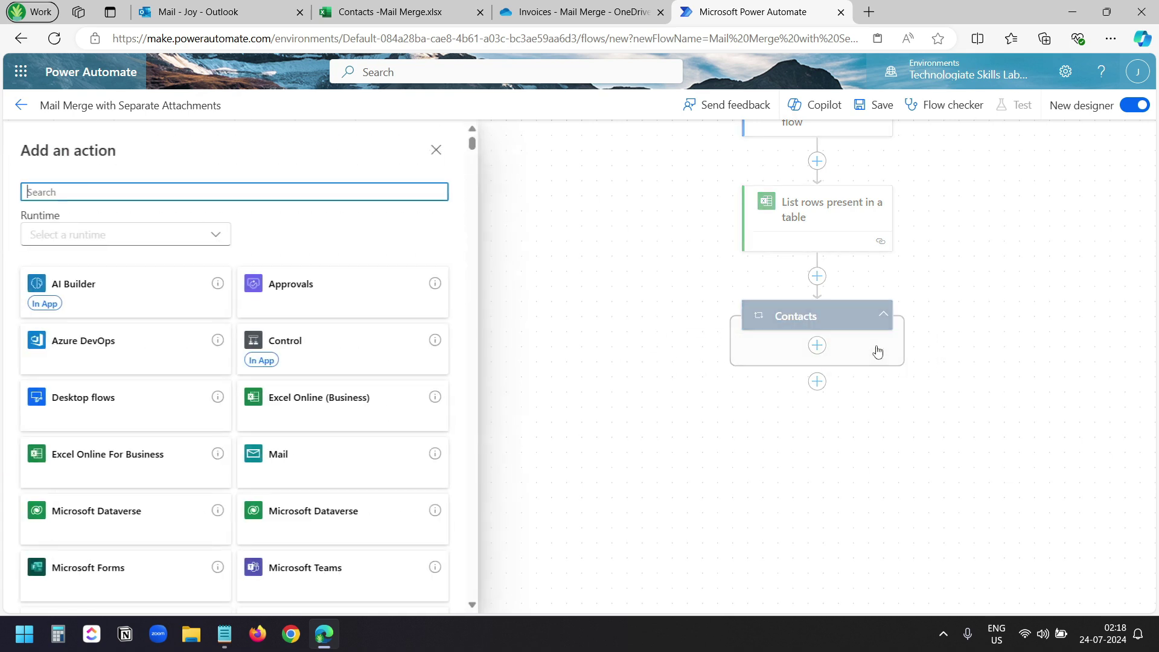
{"action": "type", "text": "find files"}
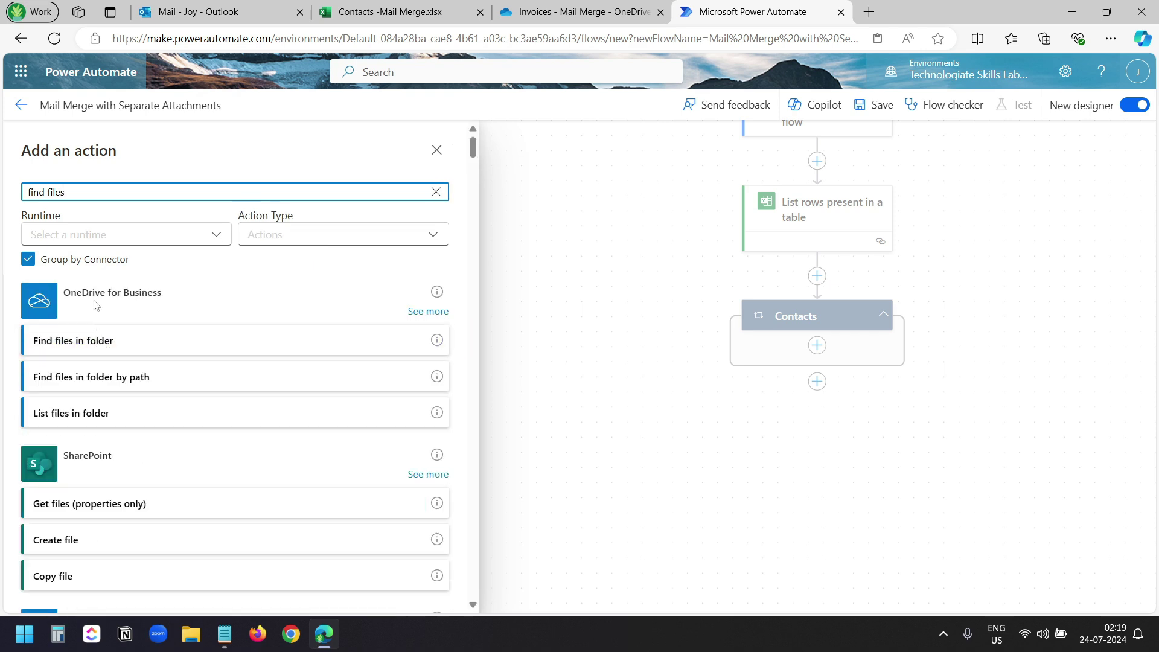
{"action": "left_click", "coordinate": [135, 346]}
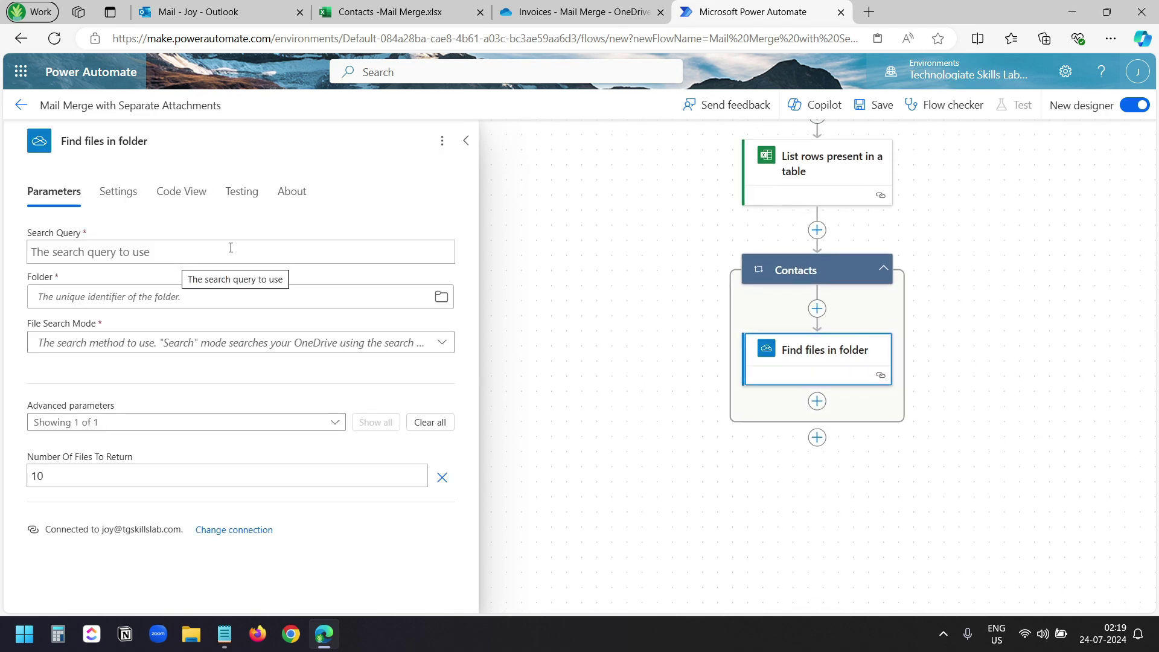
Review the workbook's Attachments column and the OneDrive invoice files, and set the Find files search query to the Attachments dynamic value.
{"action": "left_click", "coordinate": [380, 11]}
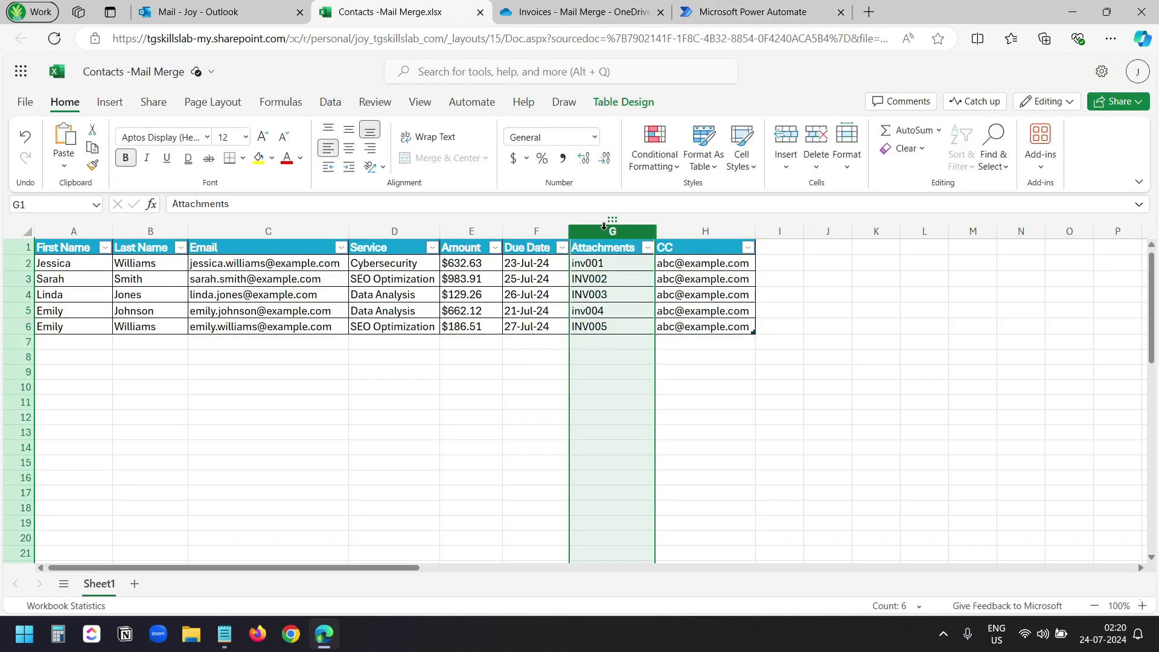
{"action": "key", "text": "ctrl+Tab"}
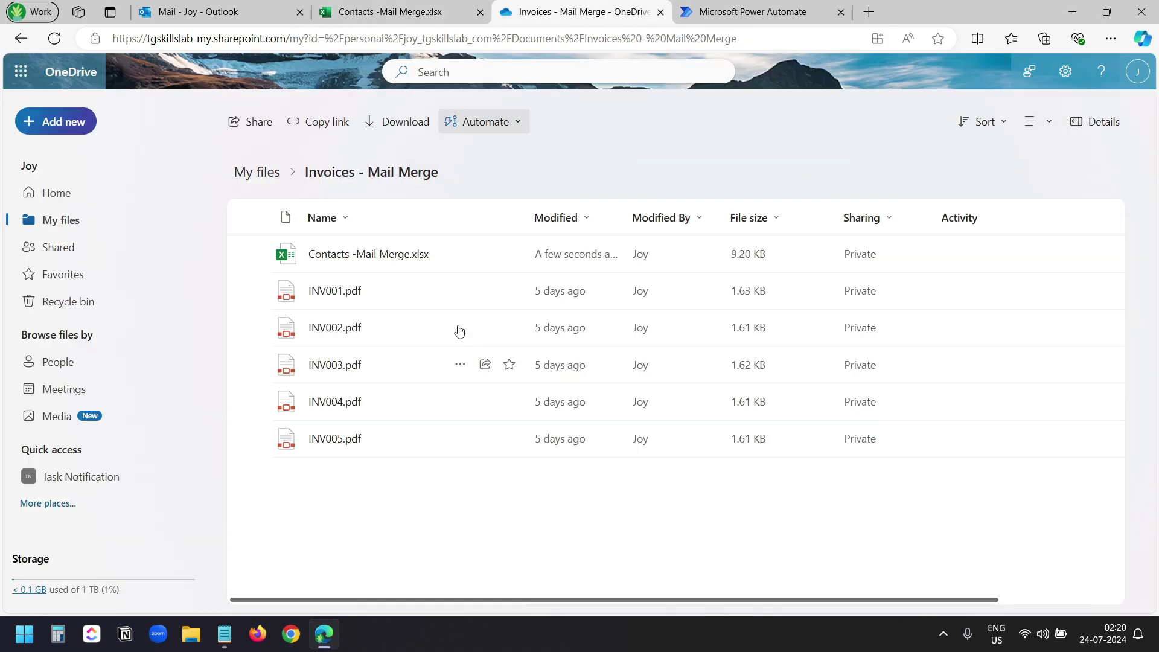
{"action": "key", "text": "ctrl+Tab"}
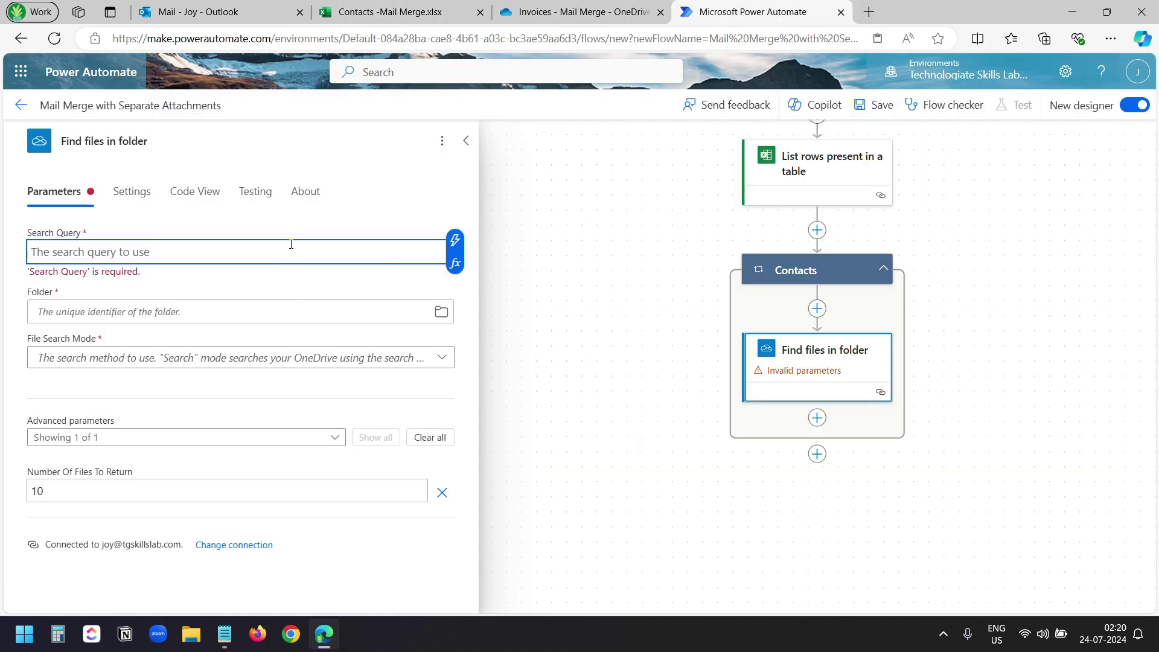
{"action": "left_click", "coordinate": [455, 241]}
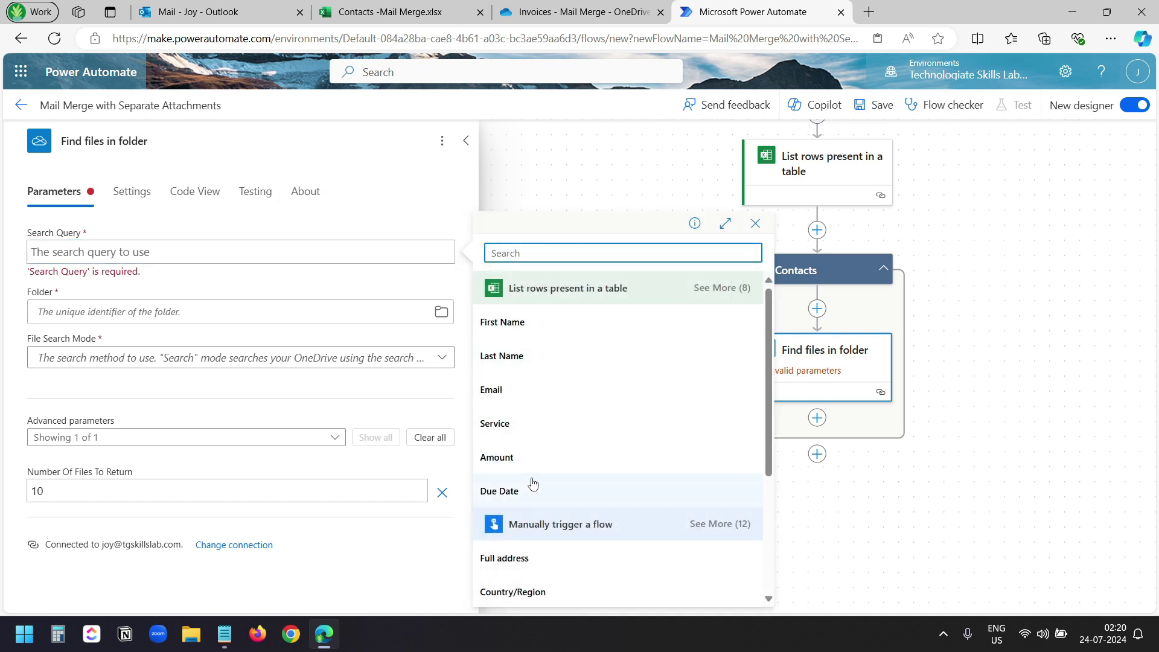
{"action": "left_click", "coordinate": [723, 290]}
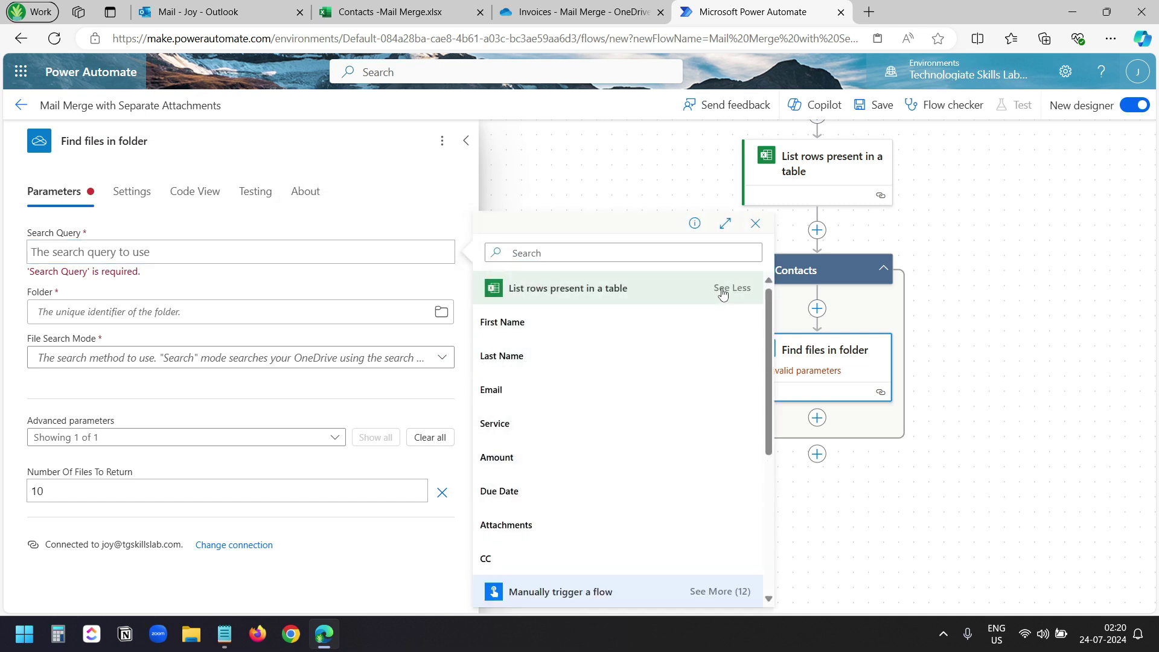
{"action": "left_click", "coordinate": [529, 526]}
Set the Find files folder to /Invoices - Mail Merge and the file search mode to OneDriveSearch.
{"action": "left_click", "coordinate": [224, 295]}
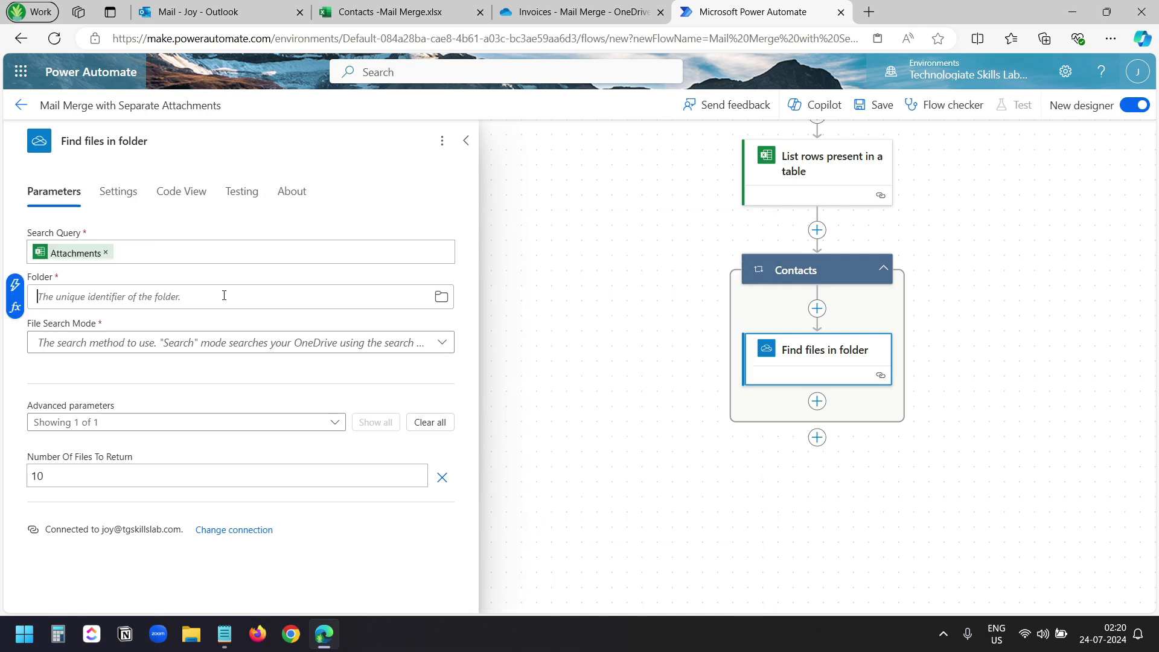
{"action": "left_click", "coordinate": [442, 297]}
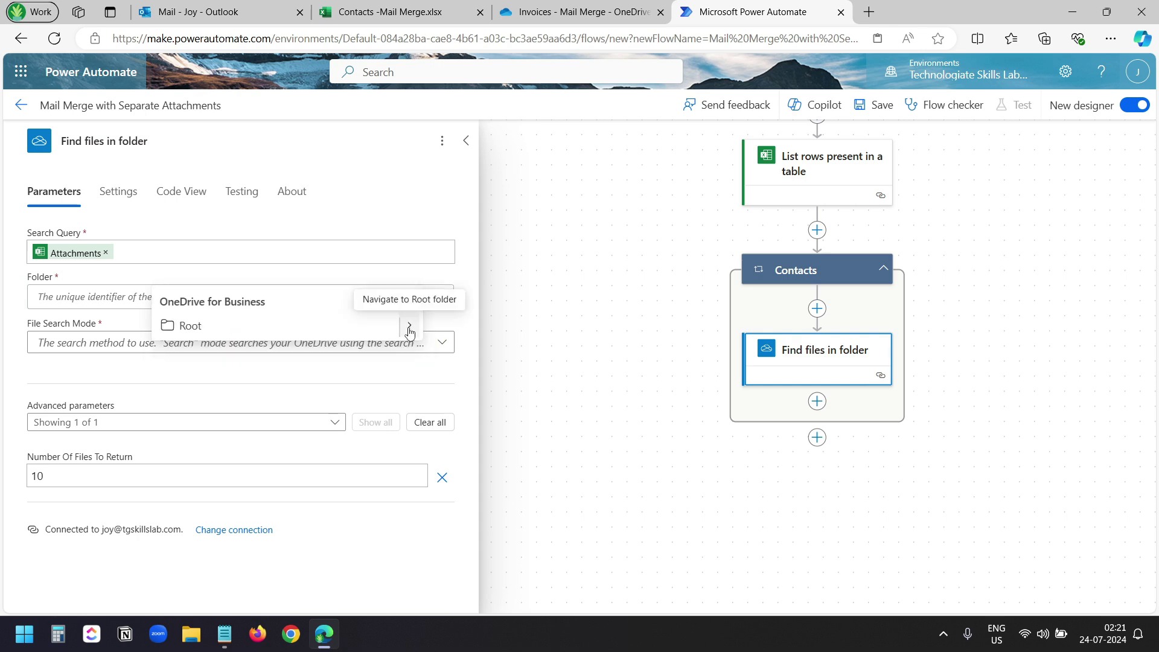
{"action": "left_click", "coordinate": [410, 329]}
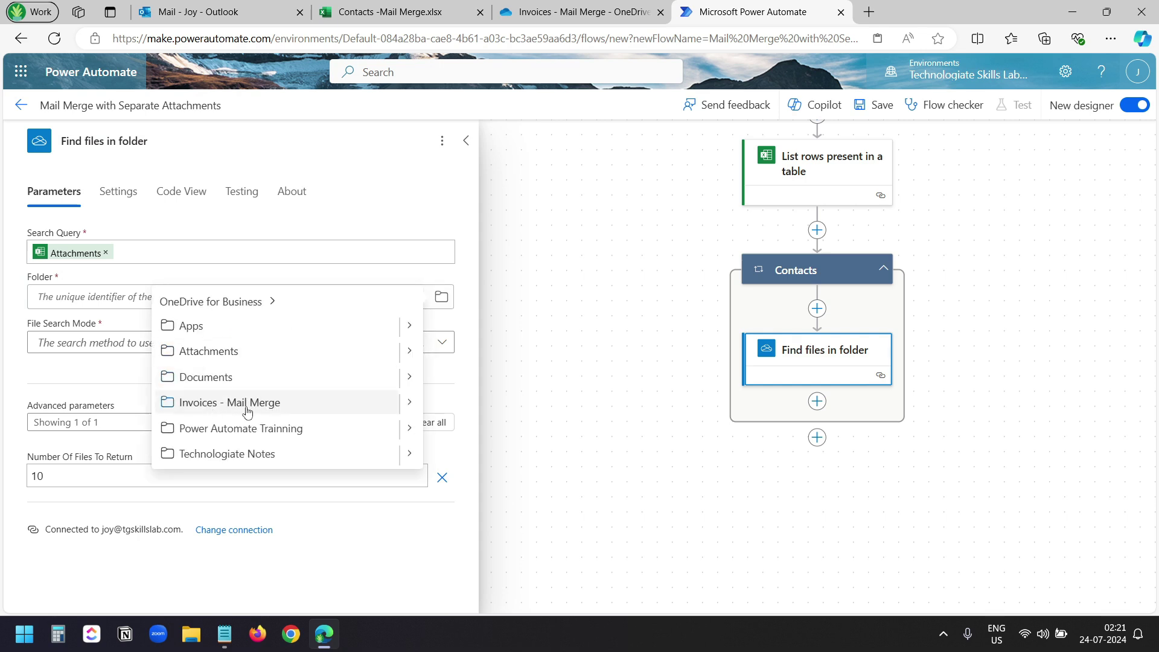
{"action": "left_click", "coordinate": [212, 414]}
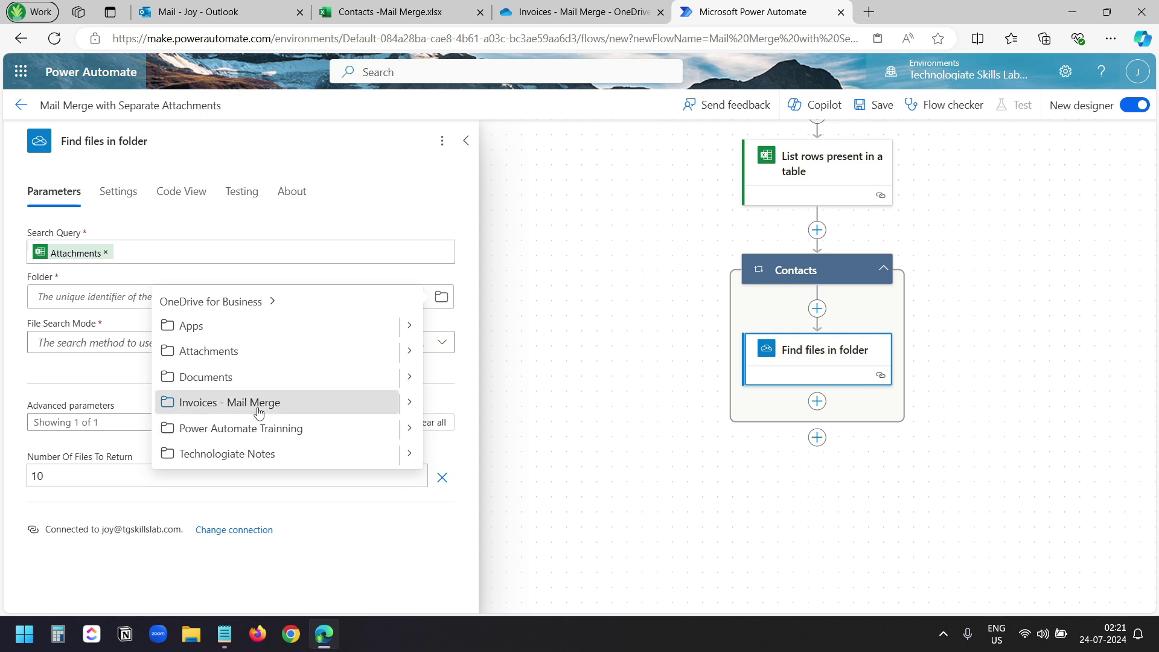
{"action": "left_click", "coordinate": [191, 349]}
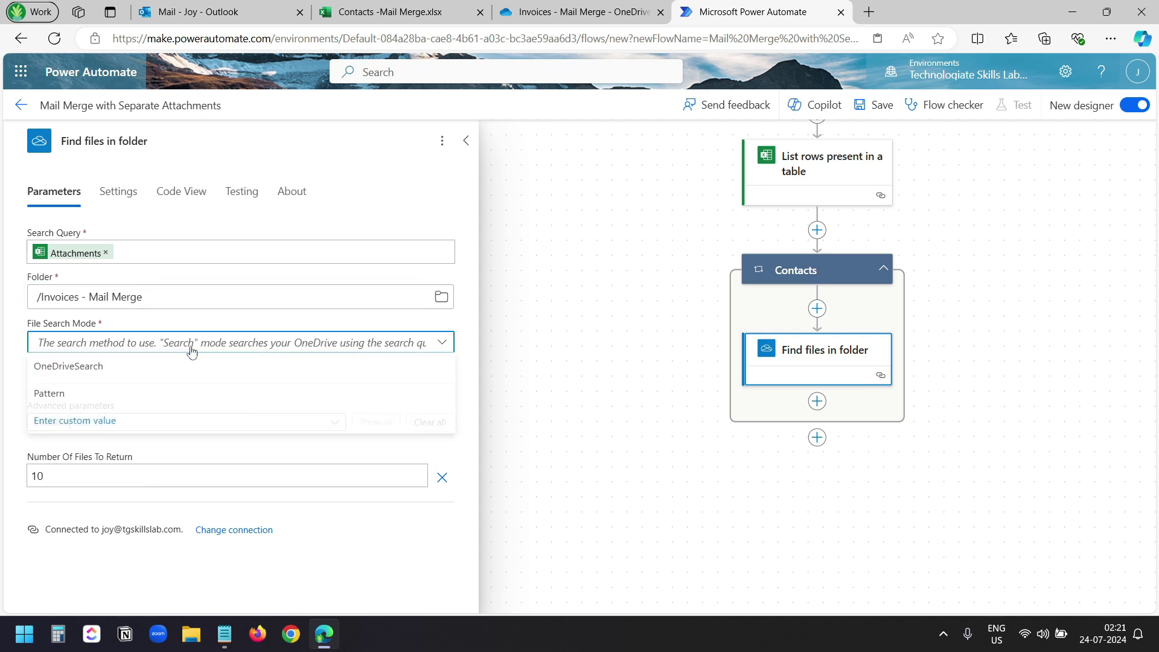
{"action": "left_click", "coordinate": [92, 370]}
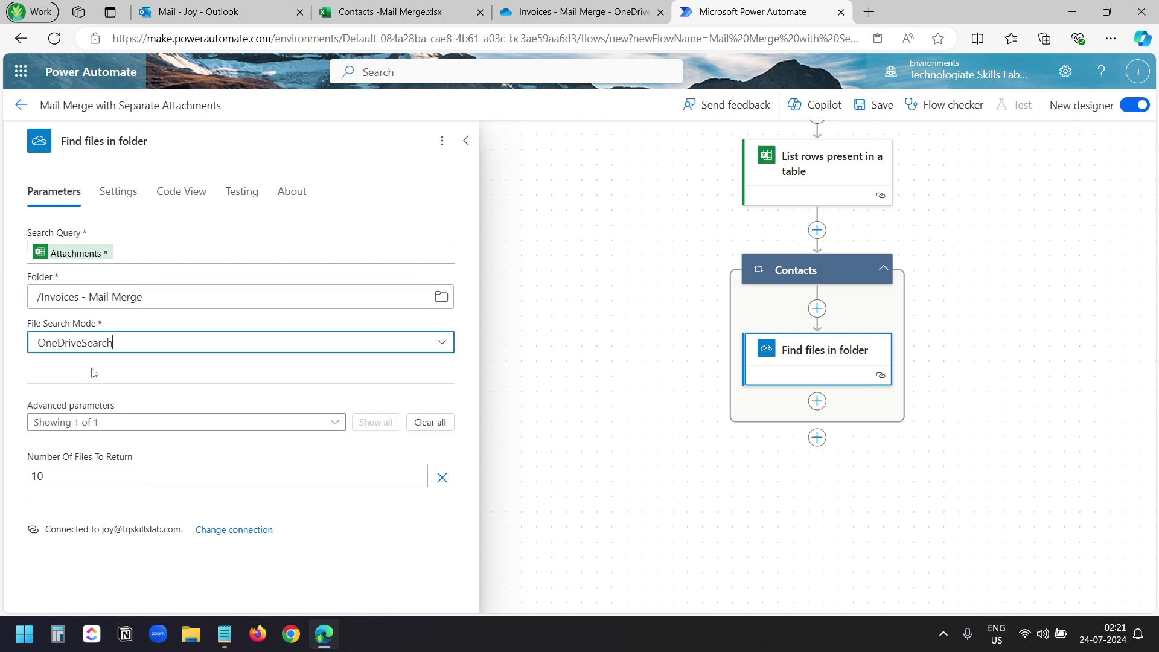
Add an Apply to each loop after Find files in folder inside the Contacts loop, using the Find files Body as its input.
{"action": "left_click", "coordinate": [818, 401]}
{"action": "left_click", "coordinate": [889, 403]}
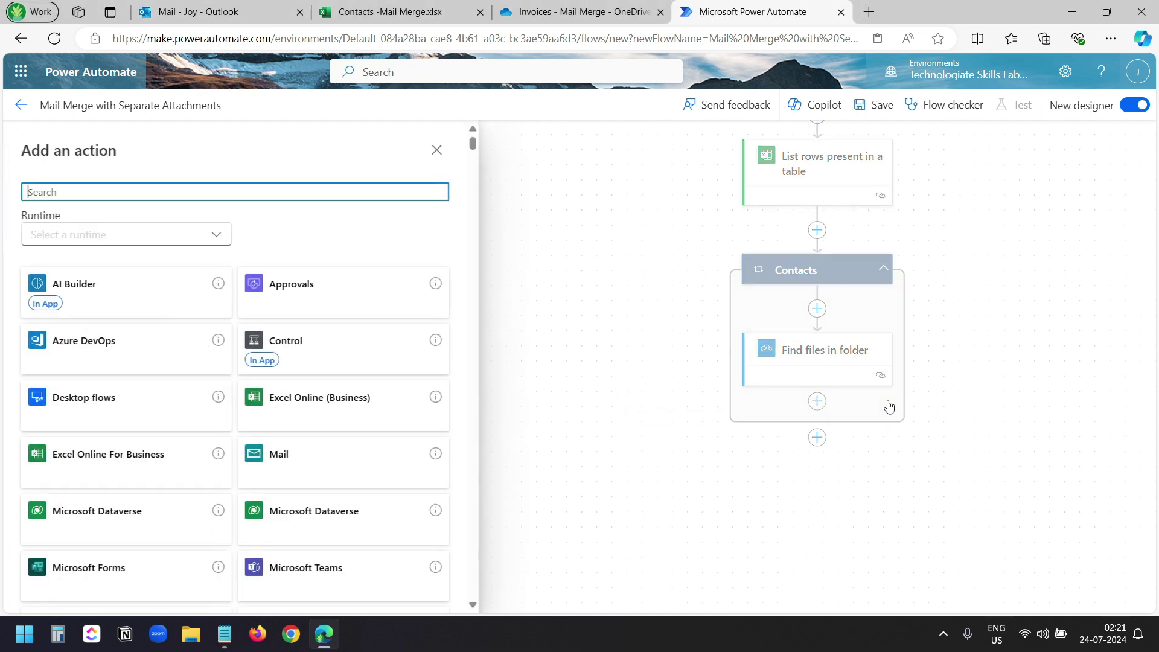
{"action": "left_click", "coordinate": [339, 338]}
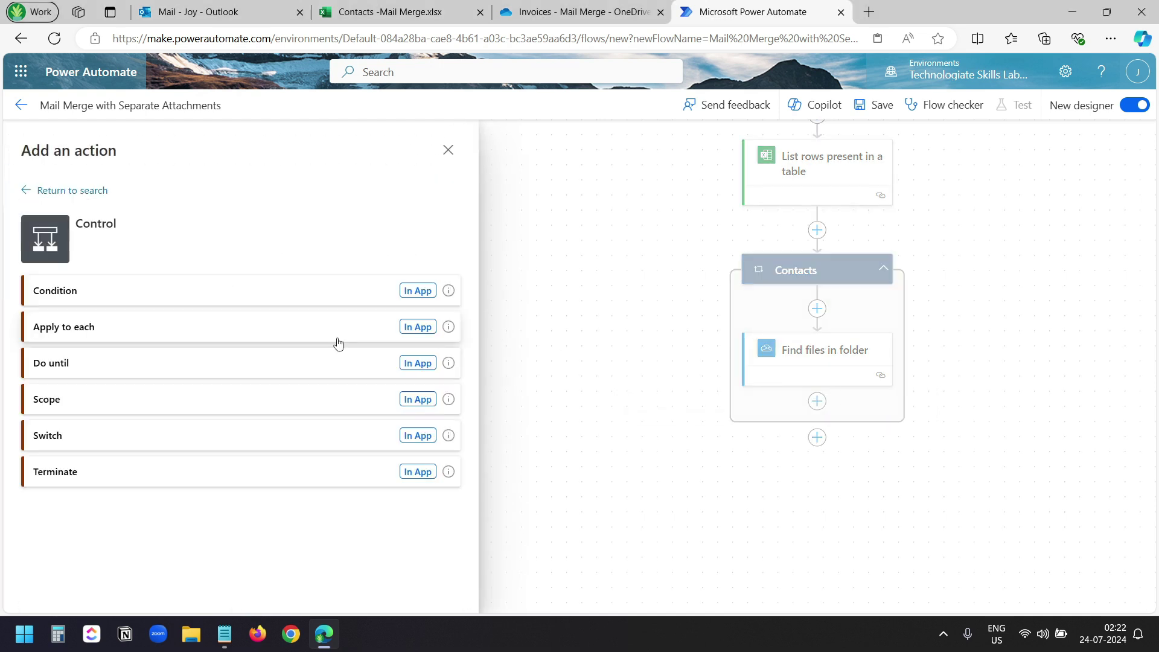
{"action": "left_click", "coordinate": [93, 333]}
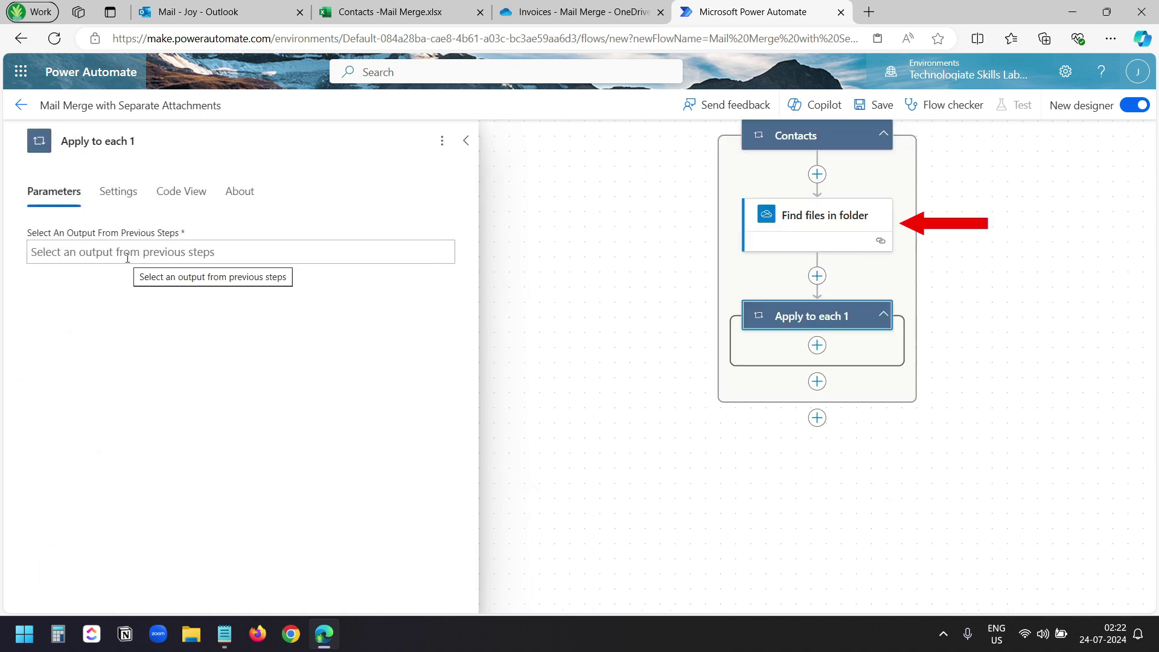
{"action": "left_click", "coordinate": [128, 258]}
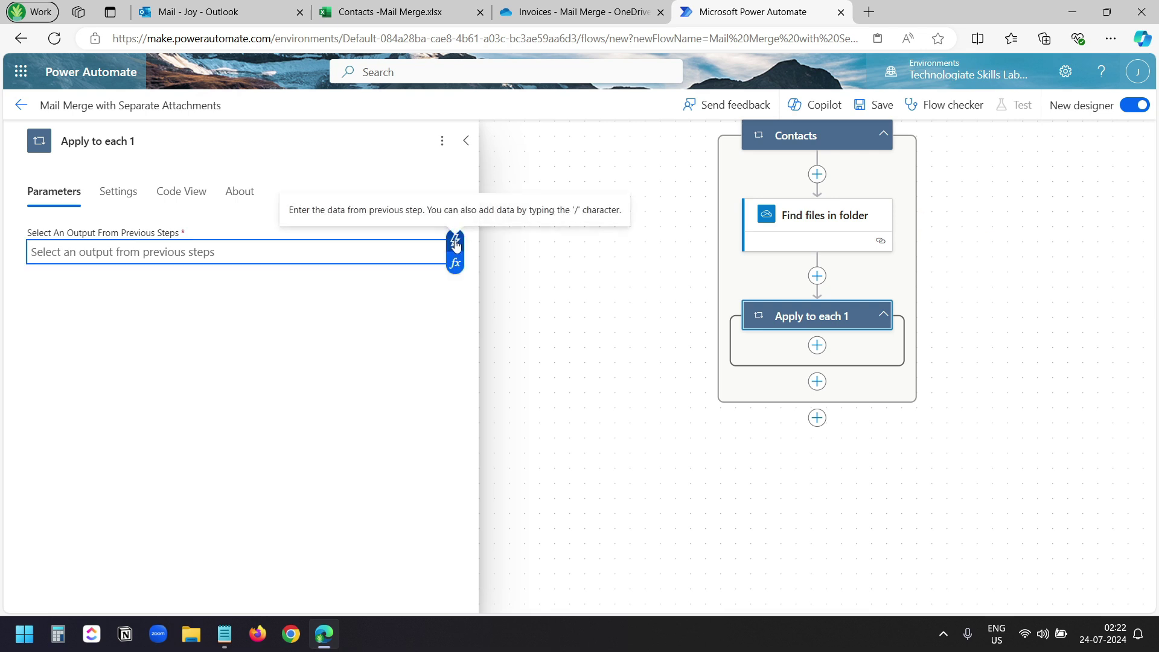
{"action": "left_click", "coordinate": [456, 244]}
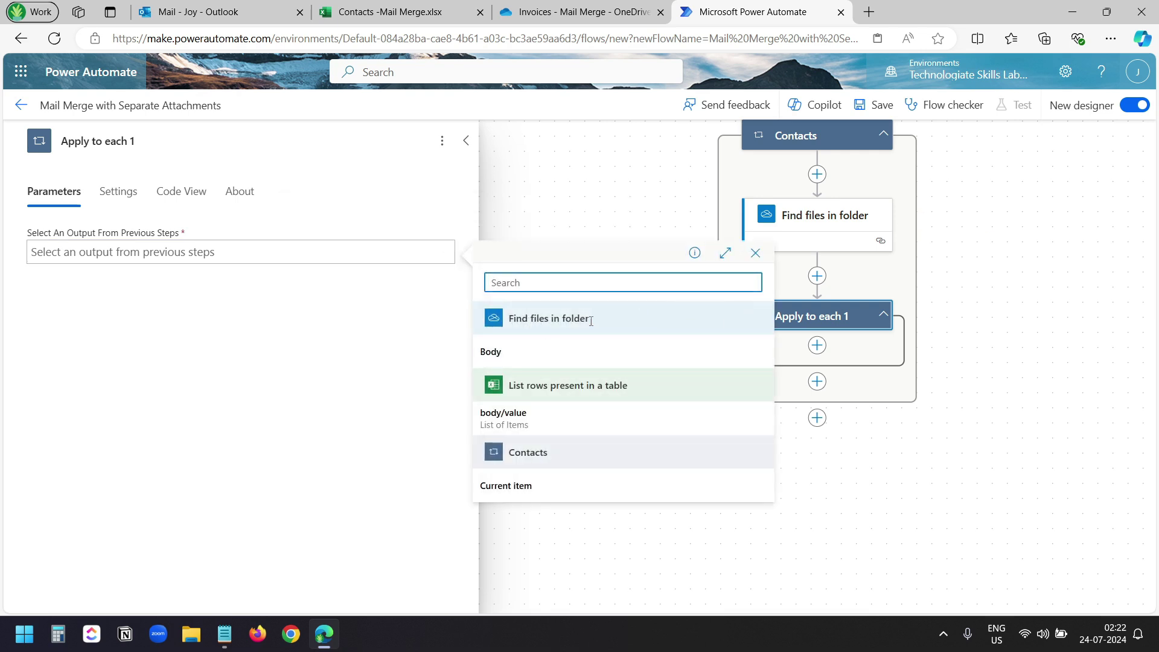
{"action": "left_click", "coordinate": [512, 351]}
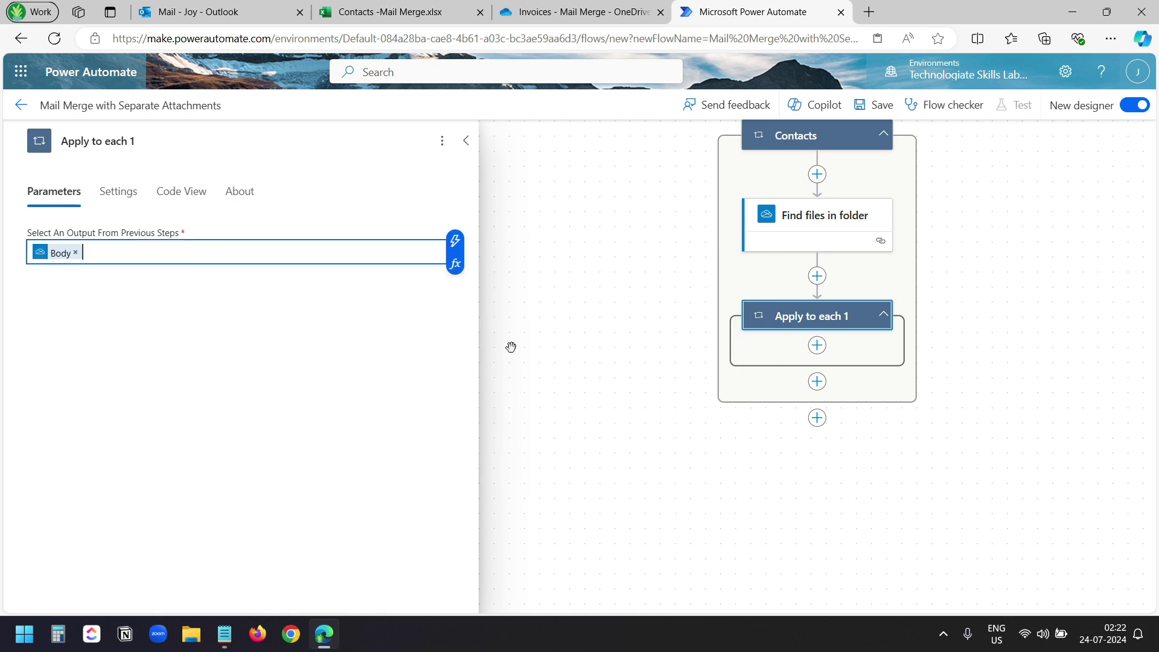
Add the OneDrive for Business action Get file content inside the inner loop and set its File to the Find files Id value.
{"action": "left_click", "coordinate": [817, 345]}
{"action": "left_click", "coordinate": [869, 345]}
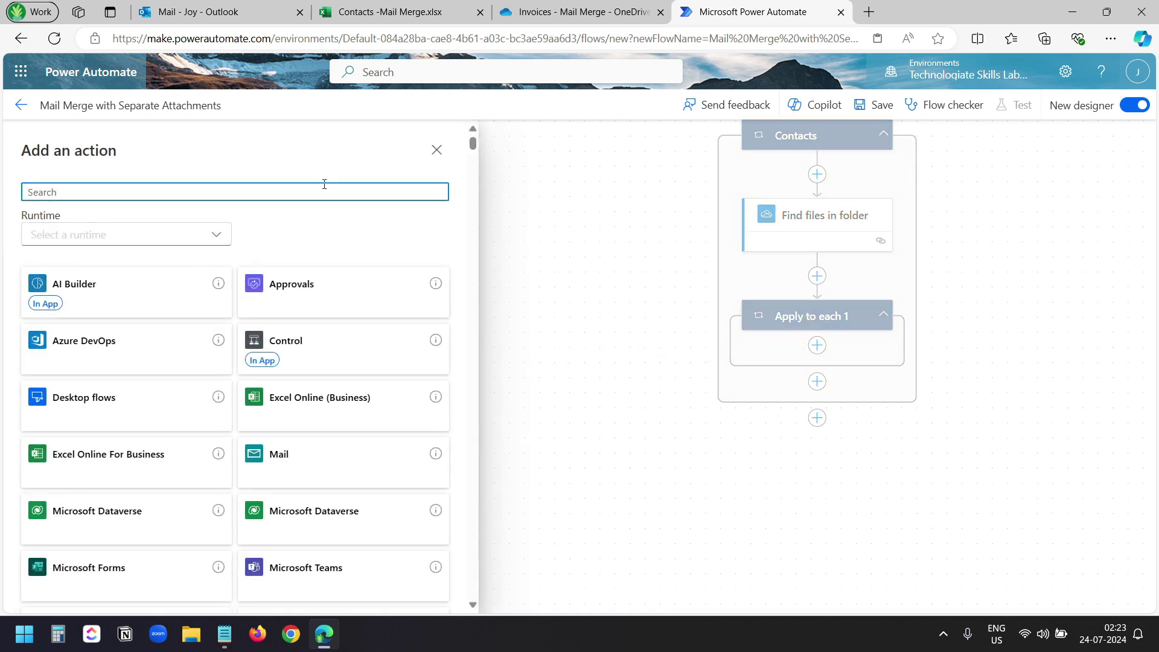
{"action": "type", "text": "get file"}
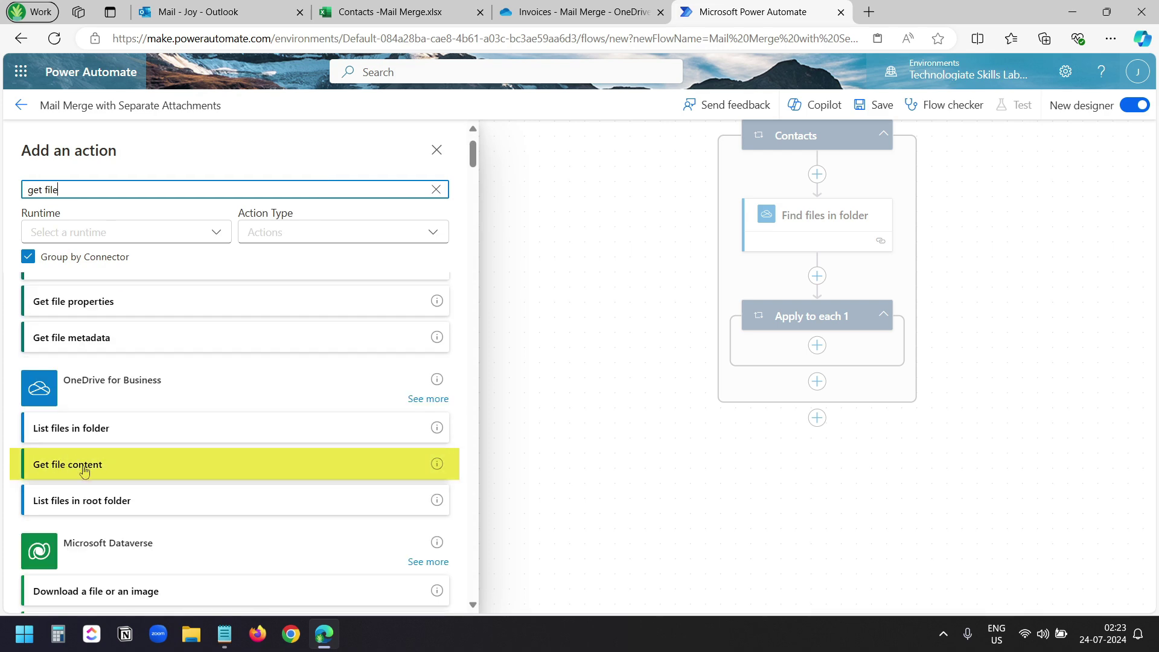
{"action": "left_click", "coordinate": [84, 471]}
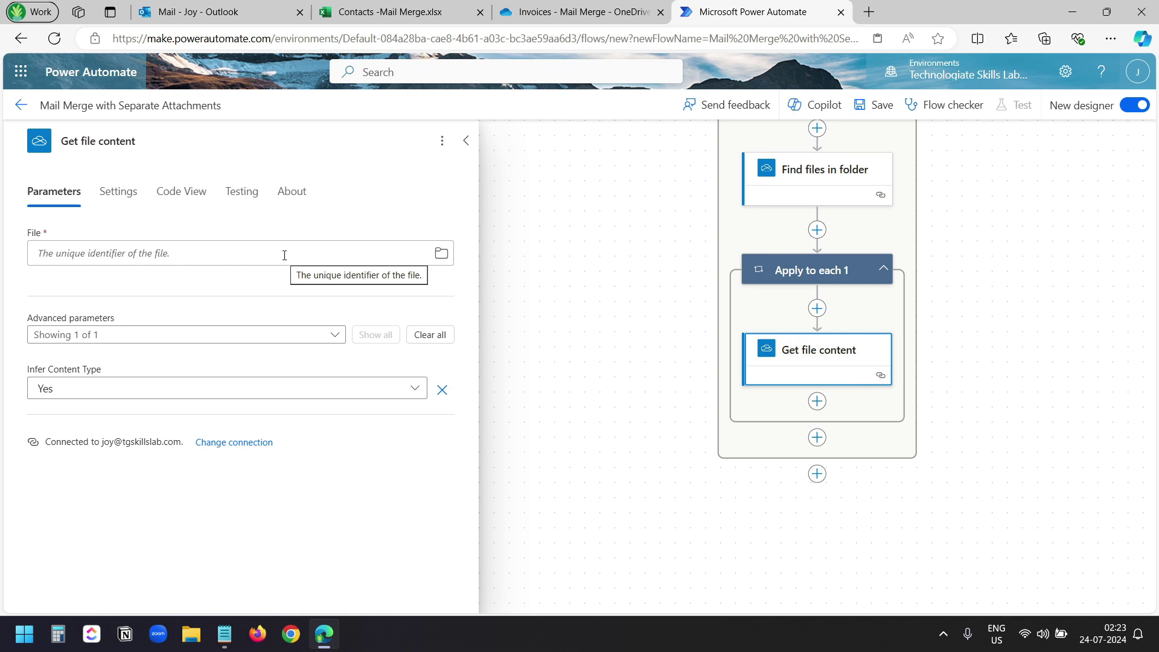
{"action": "left_click", "coordinate": [284, 255]}
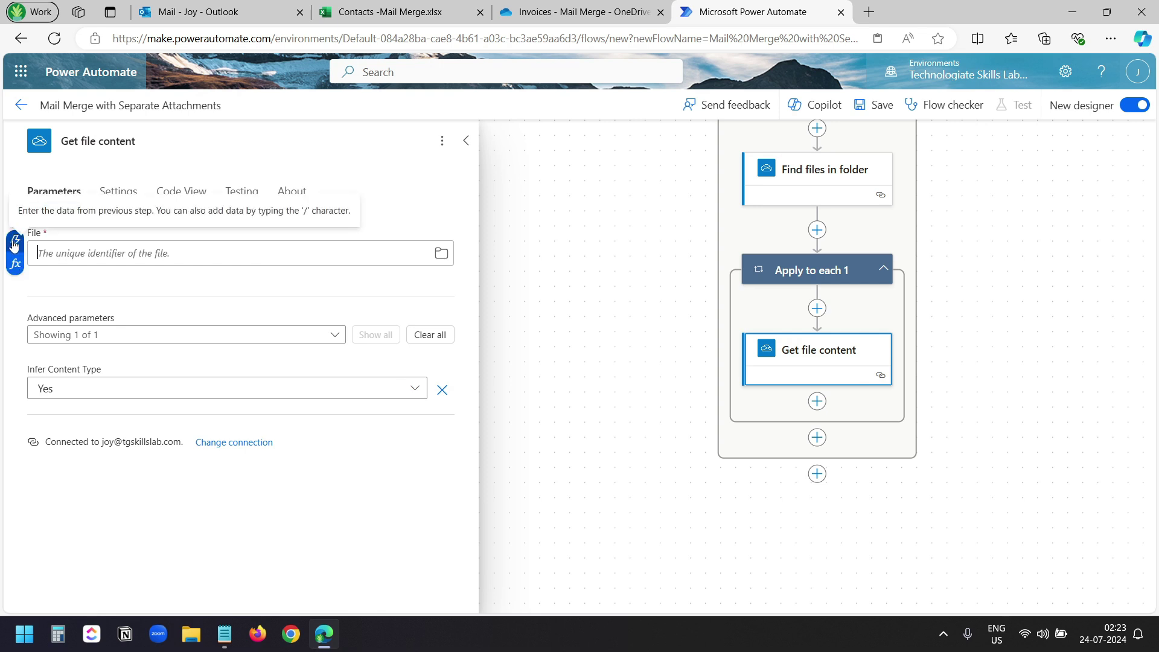
{"action": "left_click", "coordinate": [15, 242]}
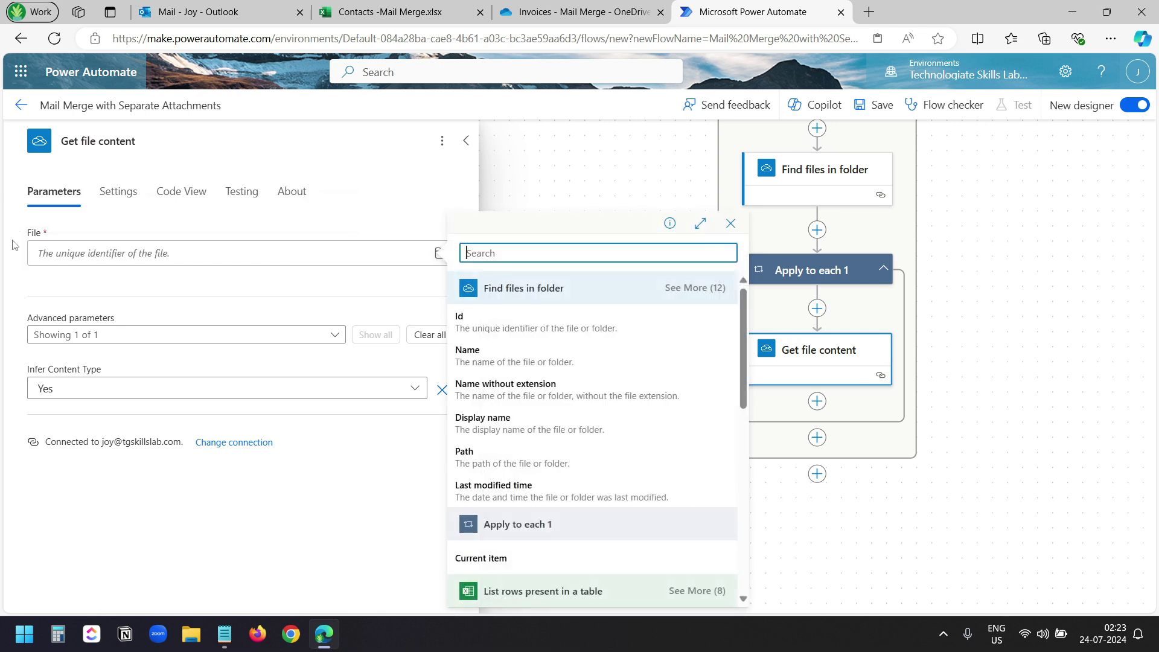
{"action": "left_click", "coordinate": [510, 325]}
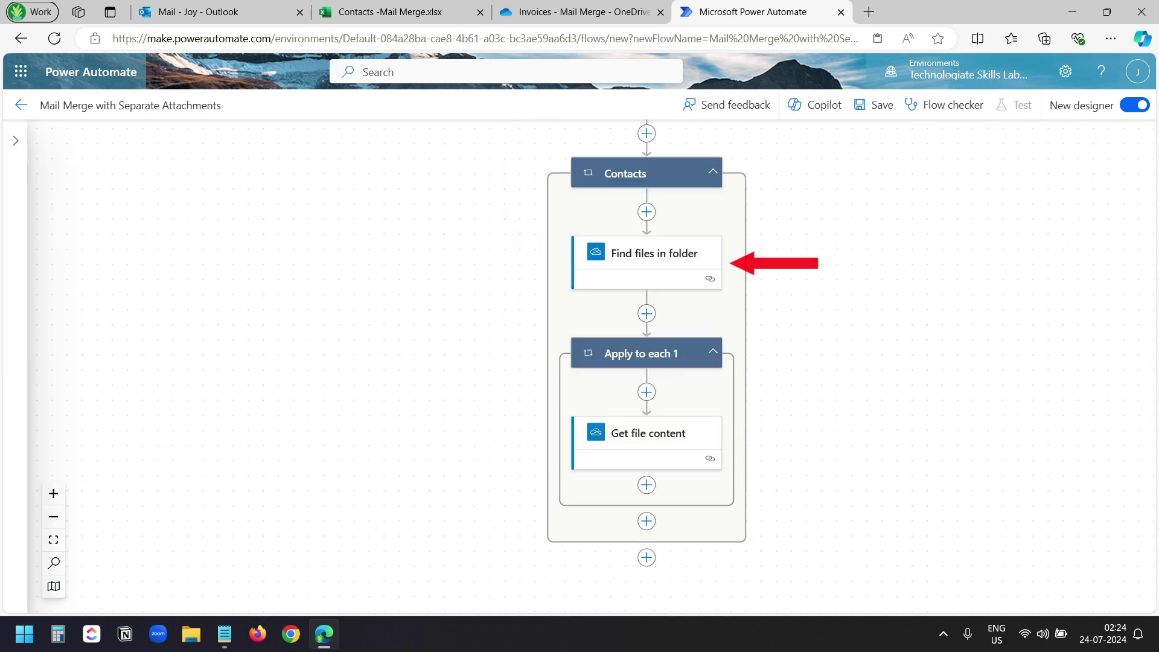
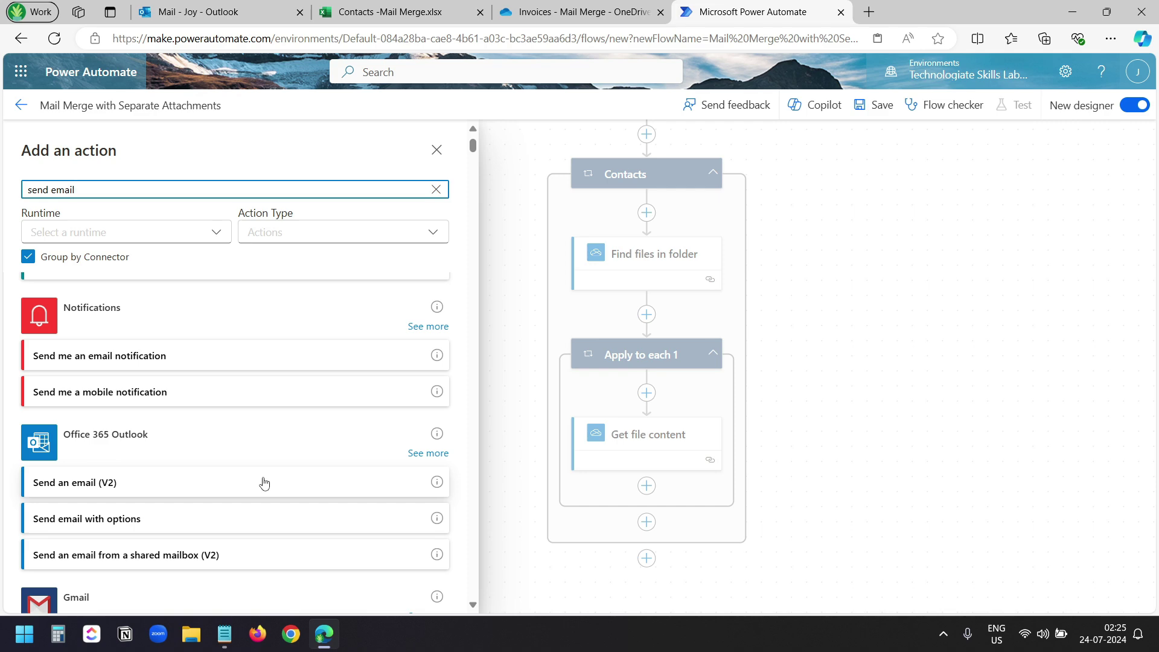
Add the Office 365 Outlook action Send an email (V2) after Get file content and enable advanced mode for its To field.
{"action": "left_click", "coordinate": [264, 483]}
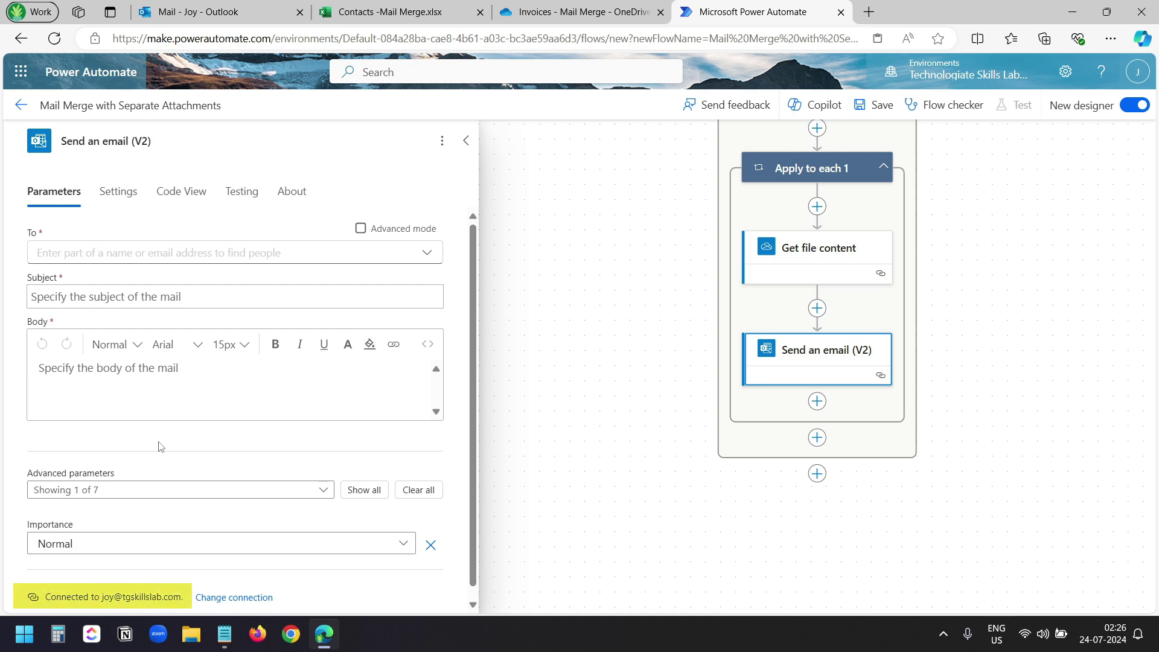
{"action": "left_click", "coordinate": [168, 252]}
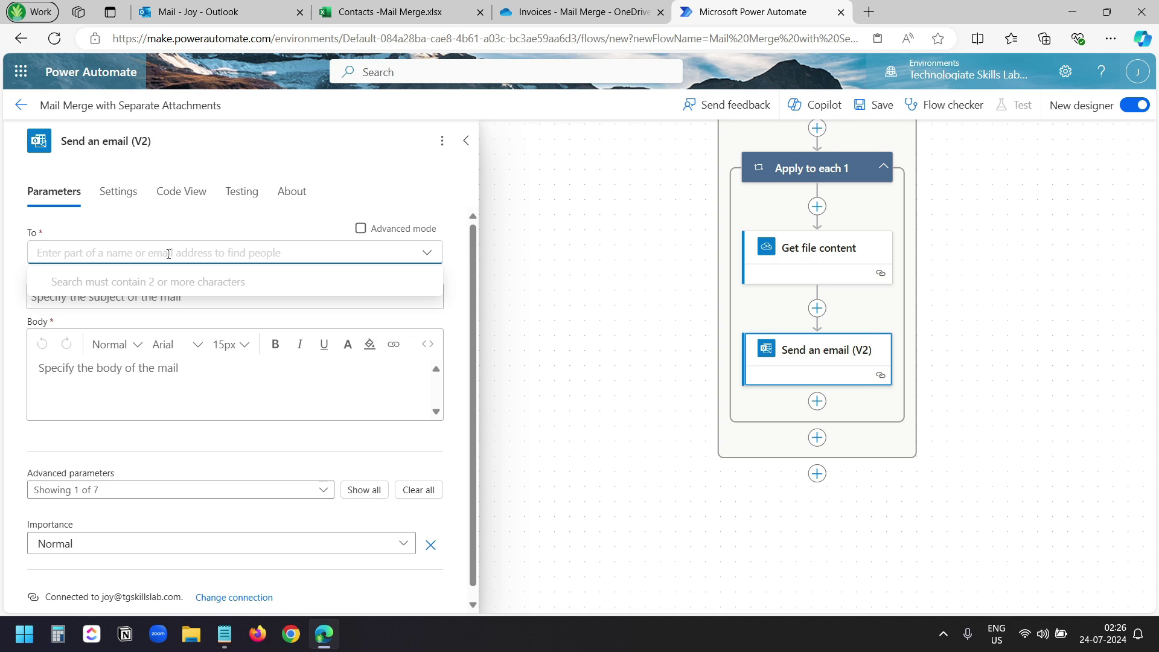
{"action": "left_click", "coordinate": [360, 228]}
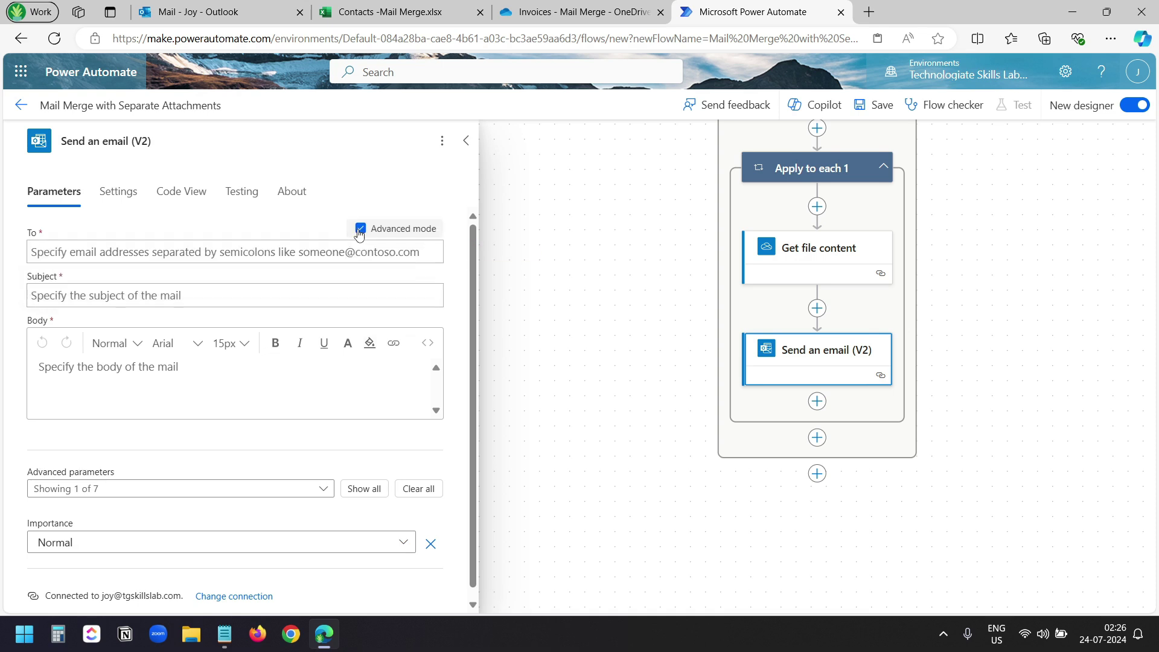
Examine the dynamic content available for the To field, including the Excel table columns and the Contacts loop's current item.
{"action": "left_click", "coordinate": [298, 250]}
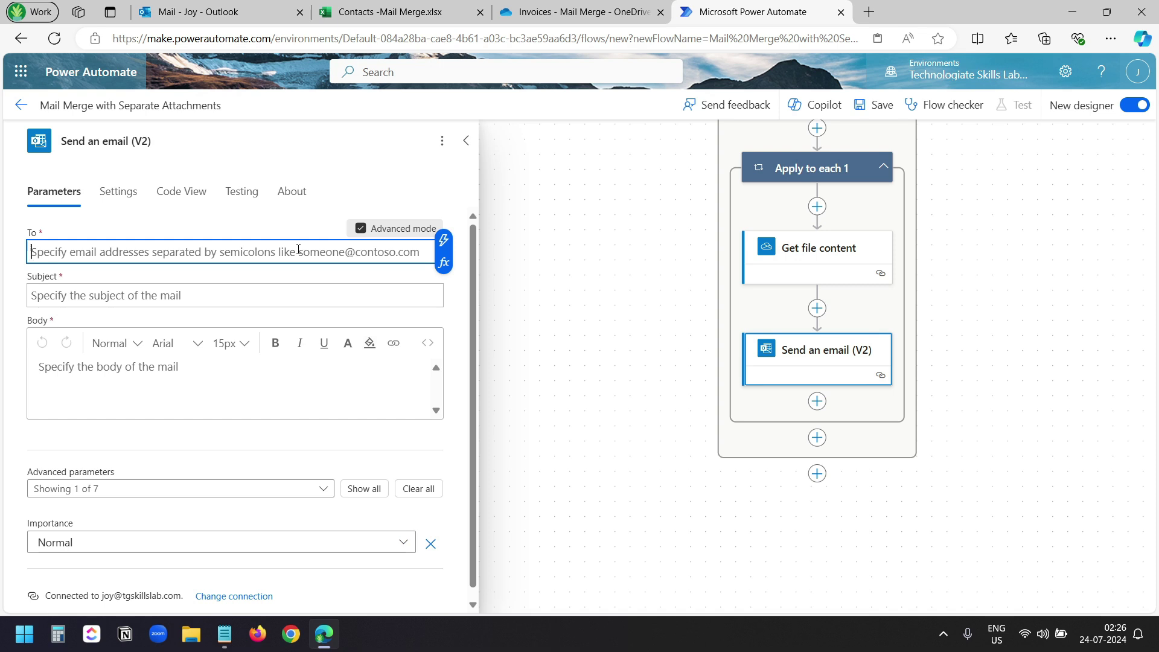
{"action": "left_click", "coordinate": [444, 240]}
{"action": "scroll", "coordinate": [523, 458], "scroll_direction": "down", "scroll_amount": 5}
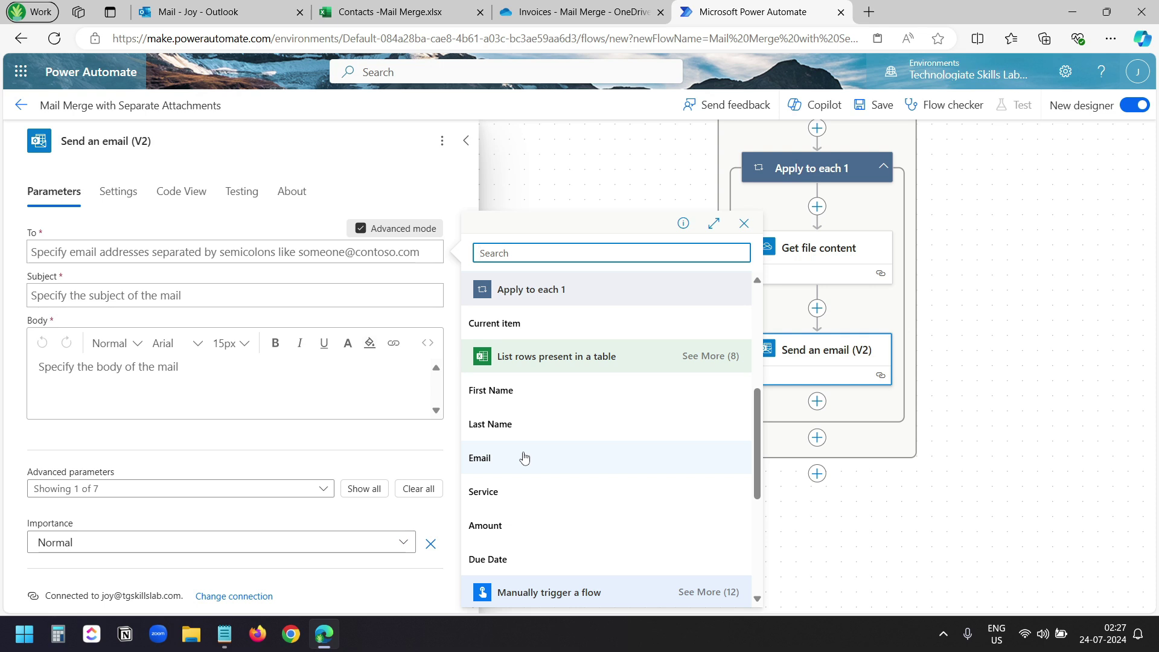
{"action": "key", "text": "Escape"}
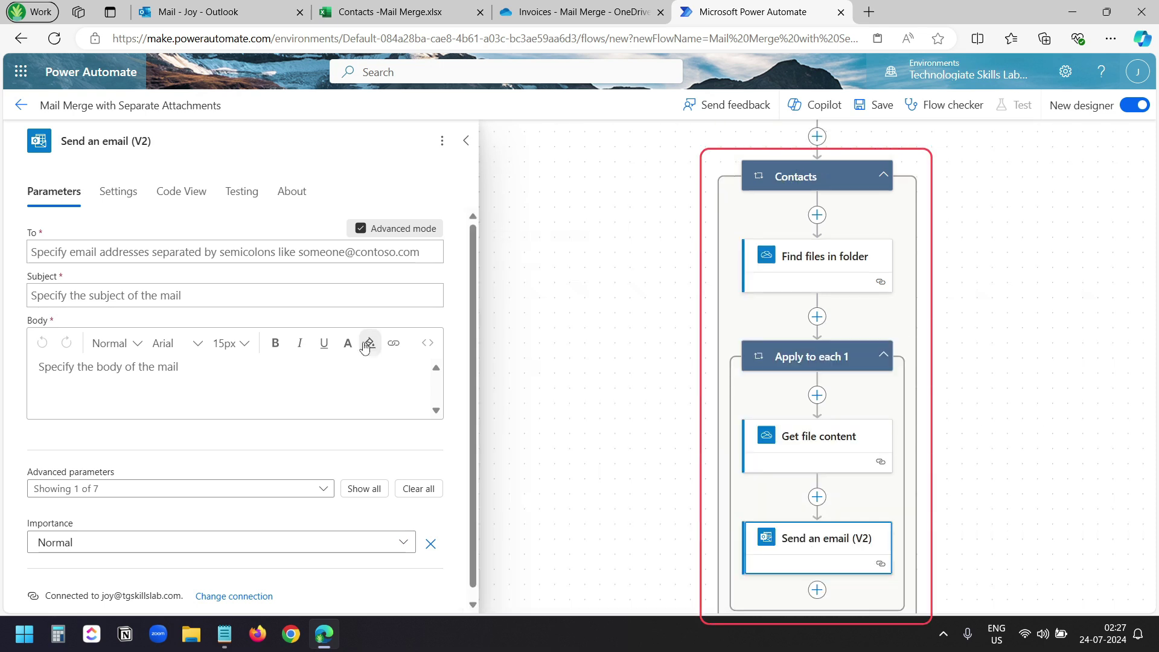
{"action": "left_click", "coordinate": [386, 251]}
{"action": "left_click", "coordinate": [440, 248]}
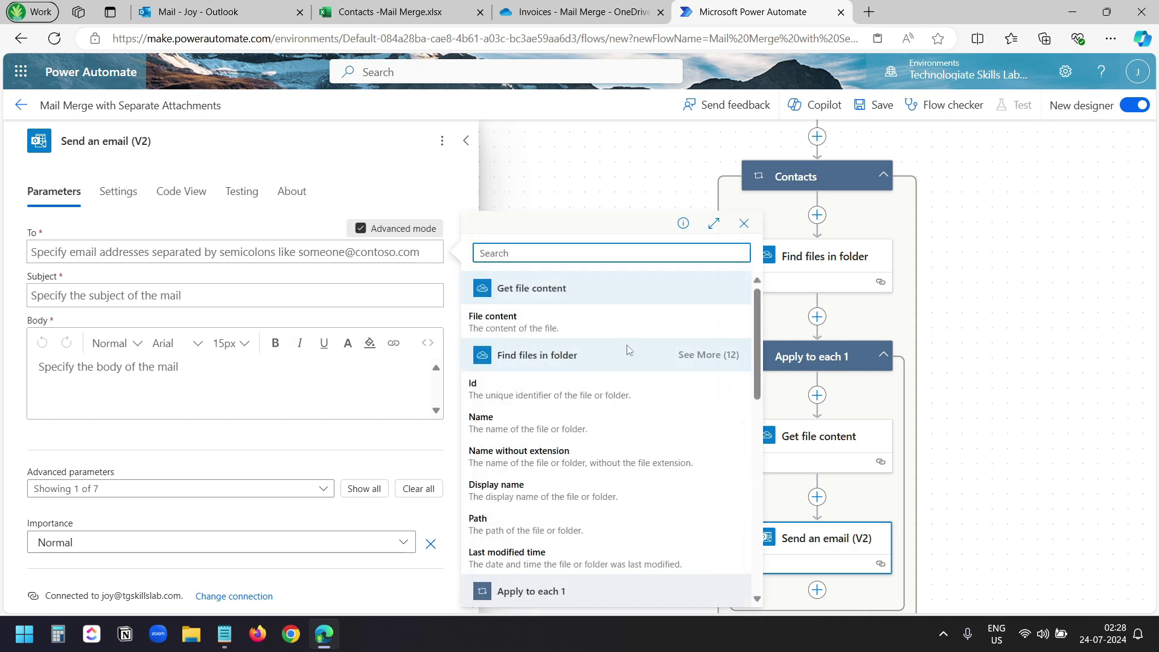
{"action": "scroll", "coordinate": [628, 353], "scroll_direction": "down", "scroll_amount": 5}
{"action": "scroll", "coordinate": [628, 353], "scroll_direction": "down", "scroll_amount": 3}
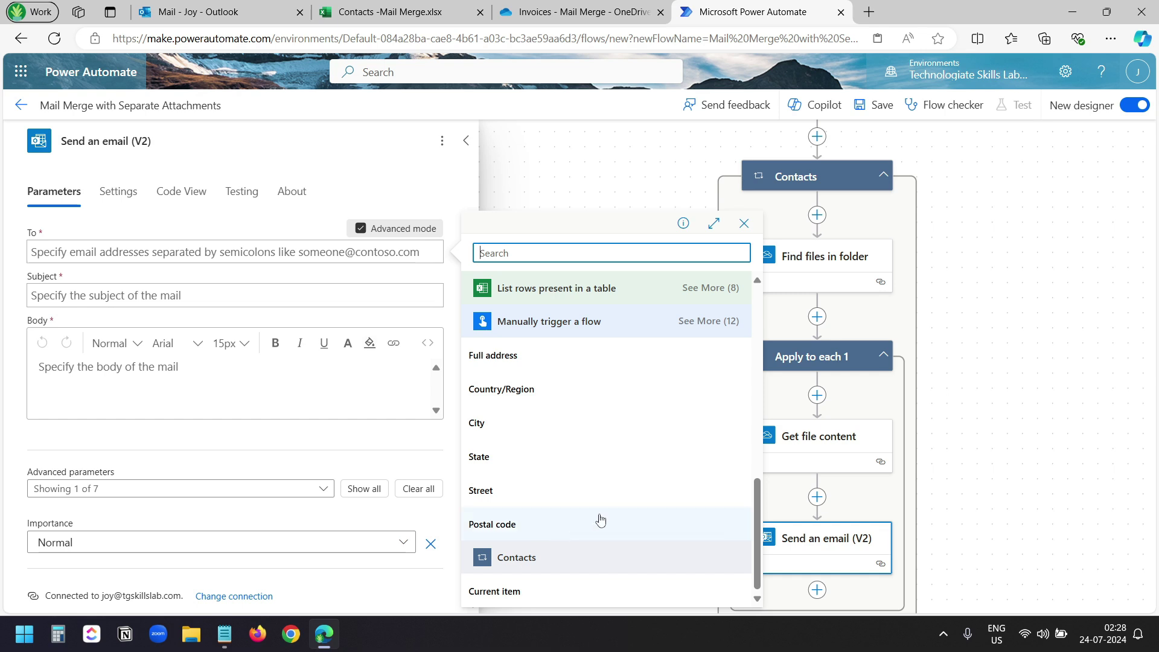
{"action": "scroll", "coordinate": [597, 518], "scroll_direction": "down", "scroll_amount": 5}
Write the expression items('Contacts')?['Email'] for the email's To field.
{"action": "left_click", "coordinate": [285, 253]}
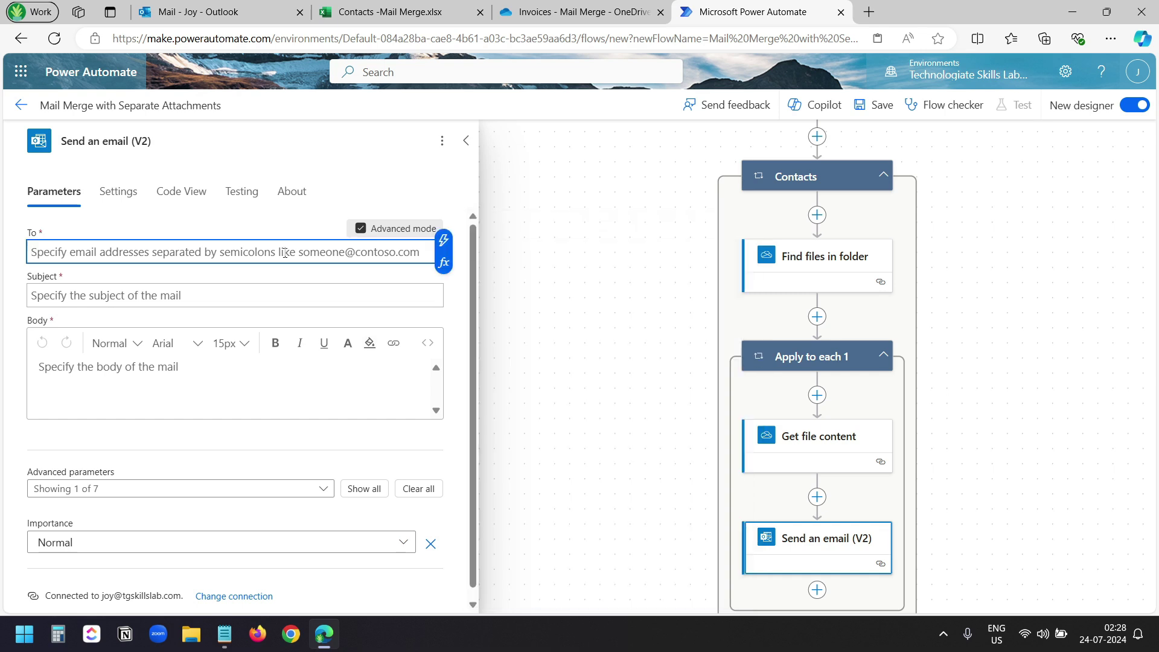
{"action": "left_click", "coordinate": [444, 264]}
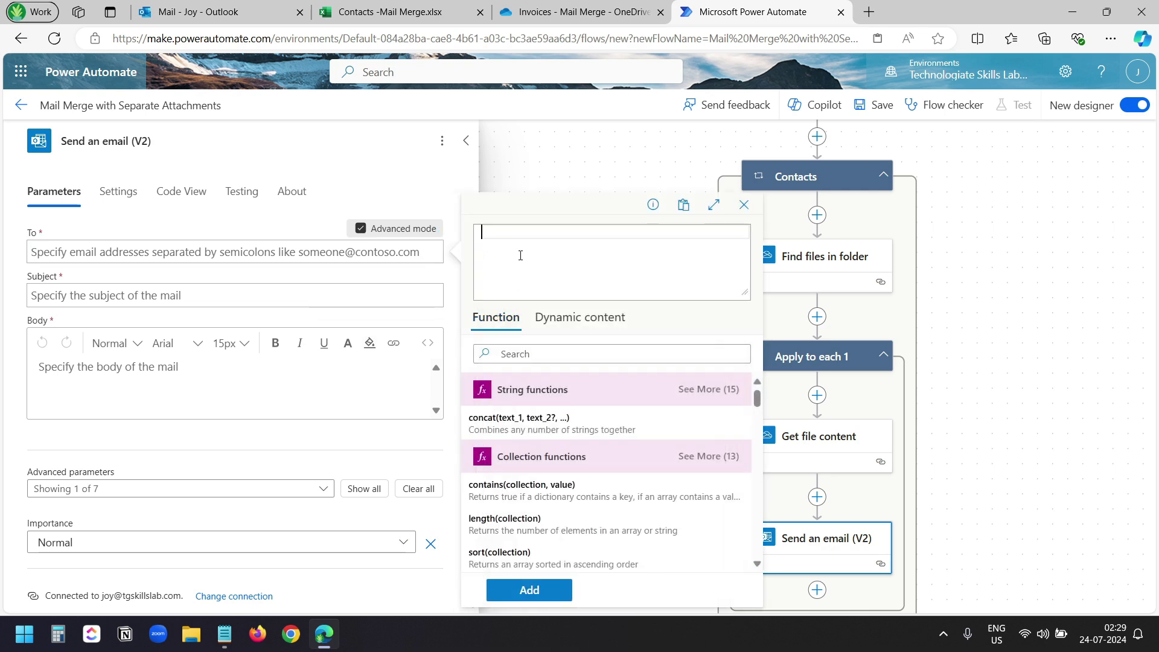
{"action": "type", "text": "items"}
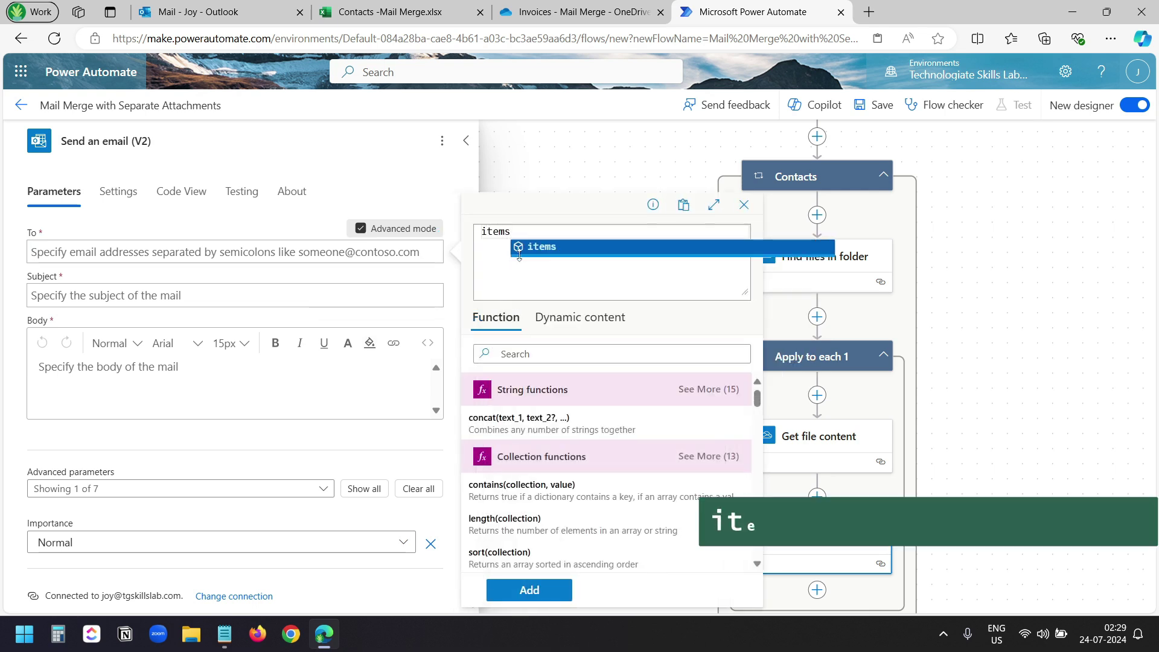
{"action": "type", "text": "('Contacts')"}
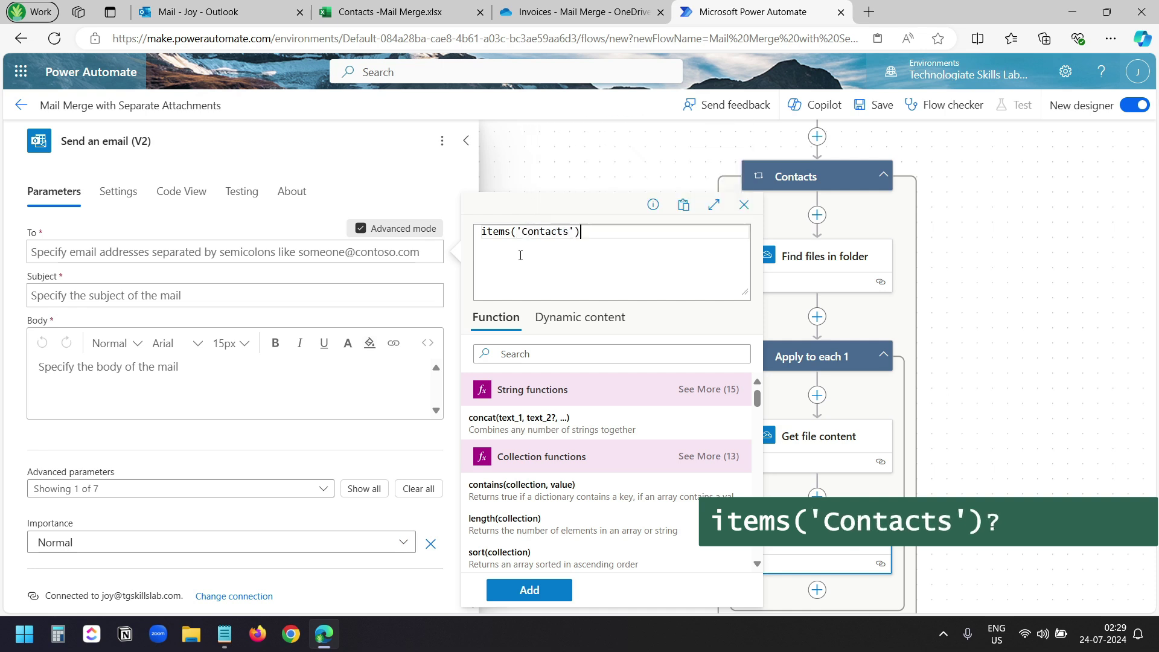
{"action": "type", "text": "?["}
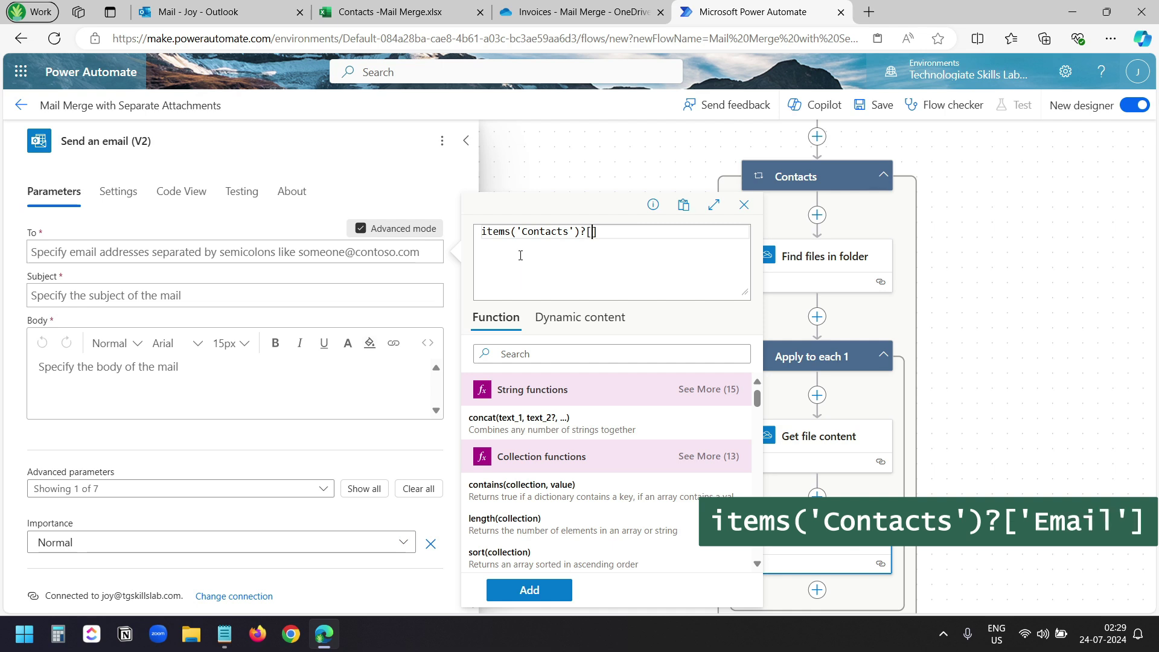
{"action": "type", "text": "'Email"}
Compare the names in the To expression with the Contacts loop's name and the Email column header in the contacts workbook.
{"action": "double_click", "coordinate": [545, 232]}
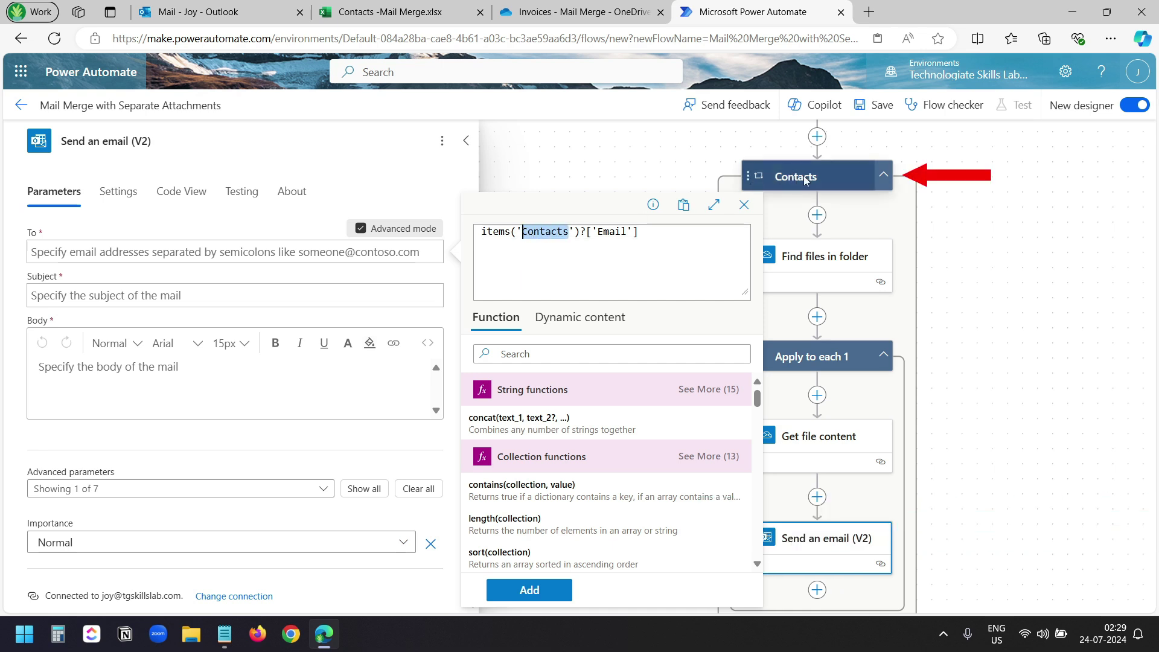
{"action": "double_click", "coordinate": [627, 231]}
{"action": "mouse_move", "coordinate": [628, 232]}
{"action": "left_mouse_down"}
{"action": "mouse_move", "coordinate": [598, 231]}
{"action": "mouse_move", "coordinate": [633, 234]}
{"action": "left_mouse_up"}
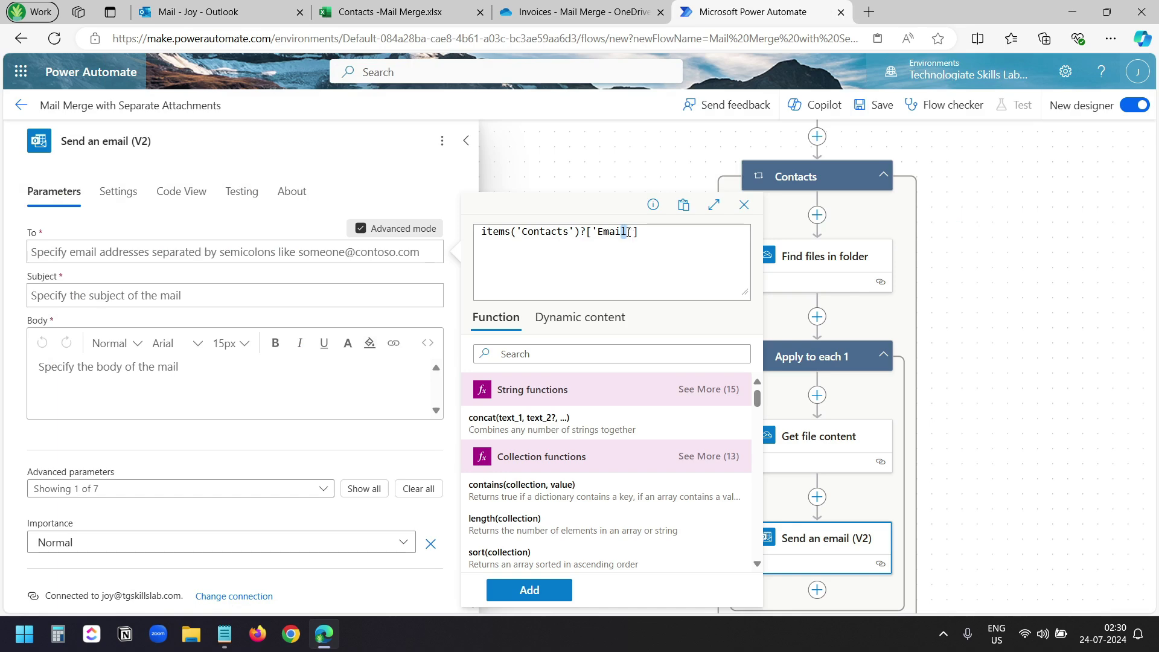
{"action": "double_click", "coordinate": [628, 231]}
{"action": "left_click", "coordinate": [386, 11]}
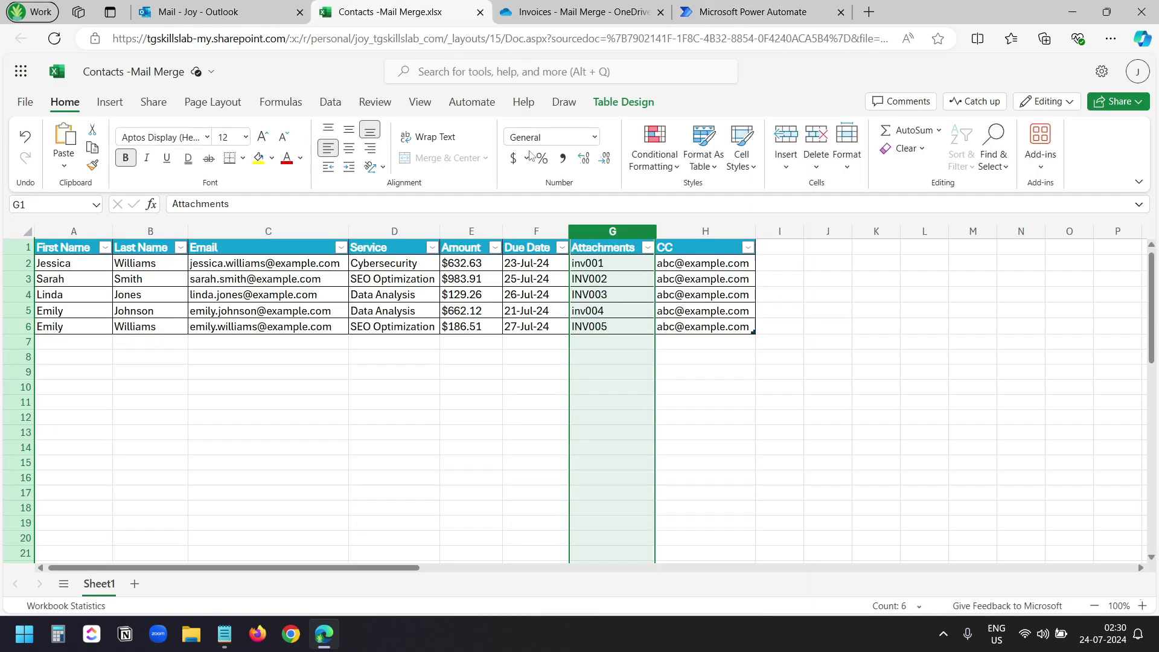
{"action": "left_click", "coordinate": [487, 382]}
{"action": "left_click", "coordinate": [234, 248]}
{"action": "left_click", "coordinate": [752, 11]}
Copy the whole items('Contacts')?['Email'] expression and insert it into the To field.
{"action": "left_click_drag", "start_coordinate": [638, 232], "coordinate": [481, 238]}
{"action": "key", "text": "ctrl+c"}
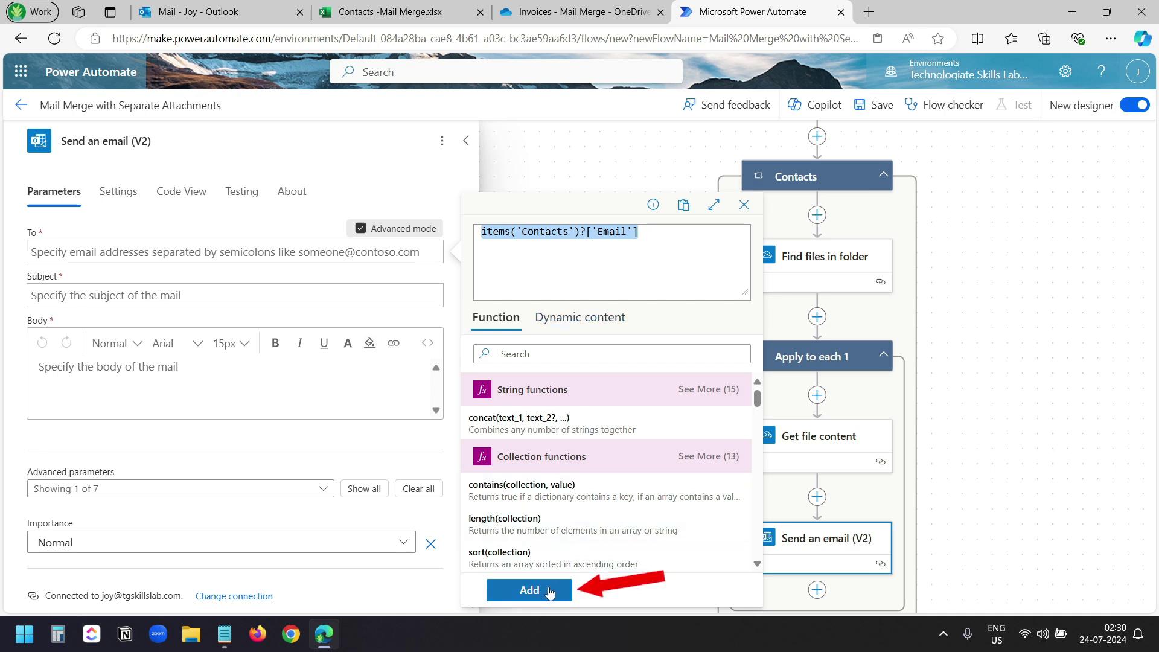
{"action": "left_click", "coordinate": [530, 590]}
Set the email subject to "Payment Reminder for Your Upcoming Service Due on", removing the pasted <<Due Date>> placeholder.
{"action": "left_click", "coordinate": [81, 296]}
{"action": "key", "text": "ctrl+v"}
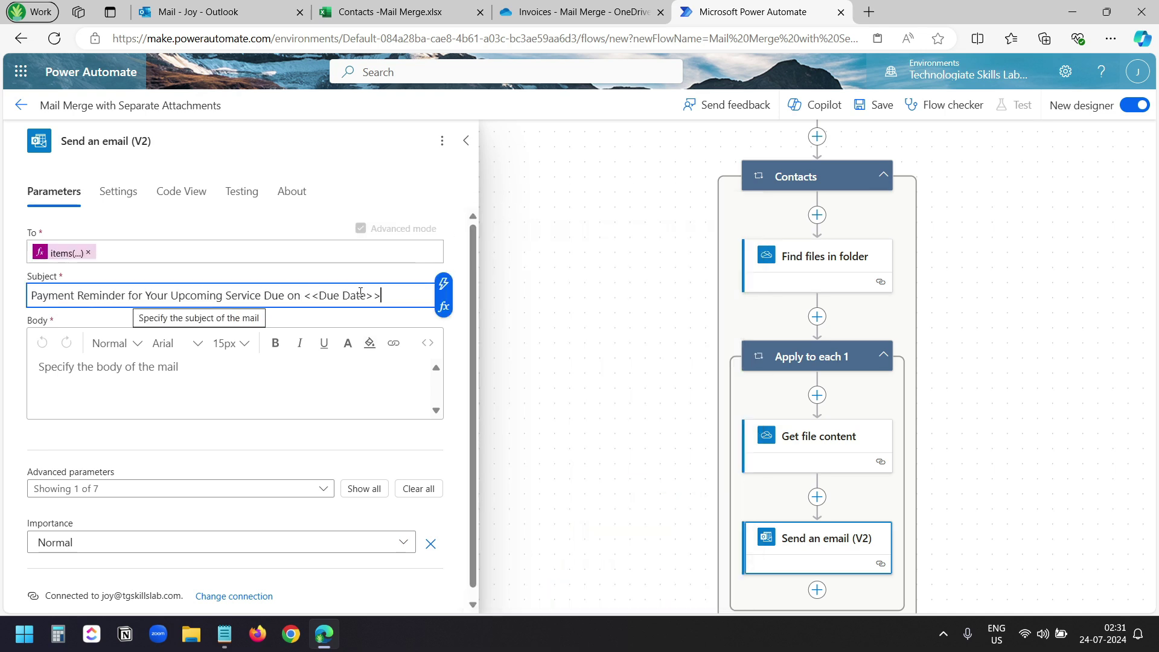
{"action": "left_click_drag", "start_coordinate": [381, 294], "coordinate": [308, 294]}
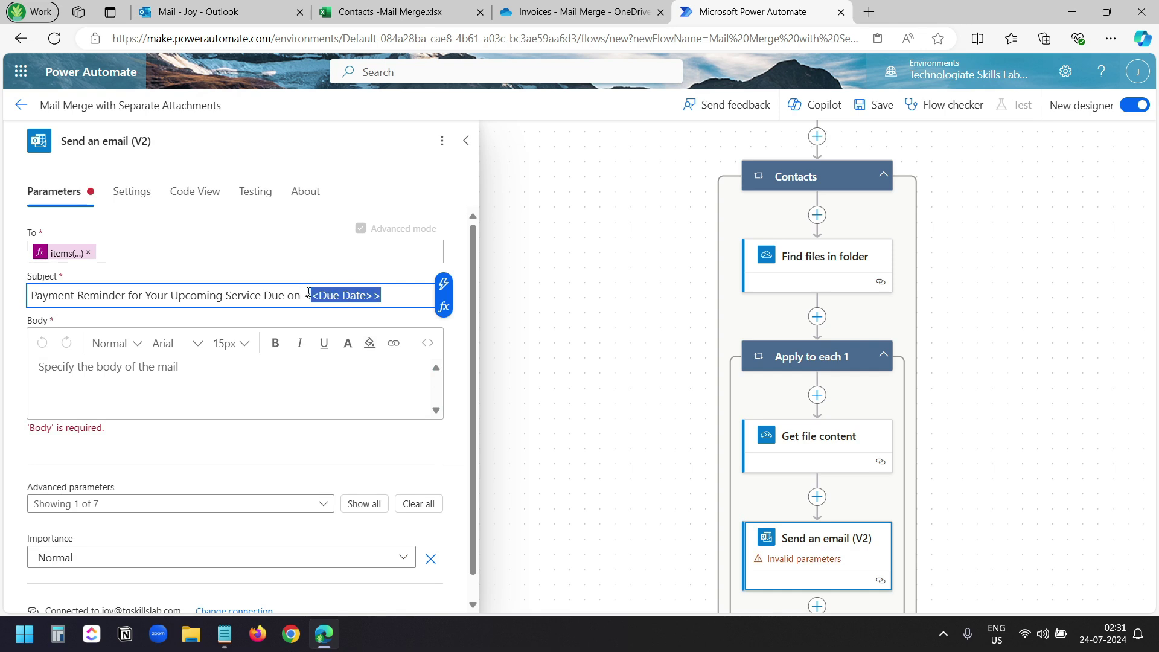
{"action": "key", "text": "BackSpace"}
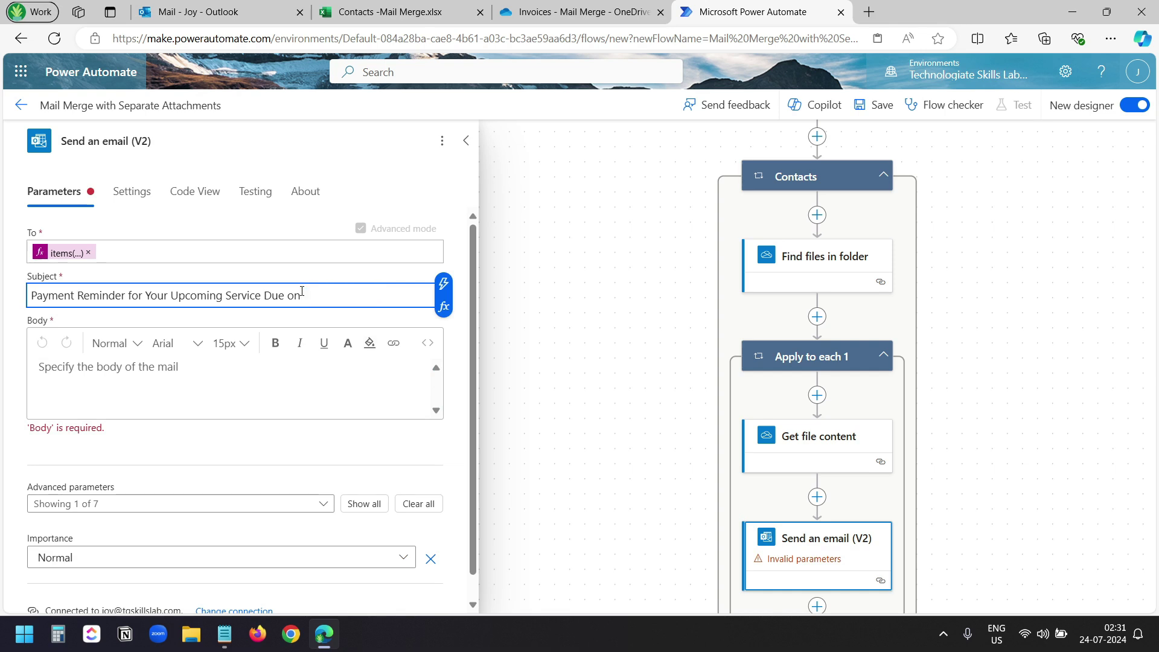
Write the expression items('Contacts')?['Due date'] for the end of the email's subject line.
{"action": "left_click", "coordinate": [444, 306]}
{"action": "key", "text": "ctrl+v"}
{"action": "double_click", "coordinate": [610, 231]}
{"action": "key", "text": "BackSpace"}
{"action": "type", "text": "Due date"}
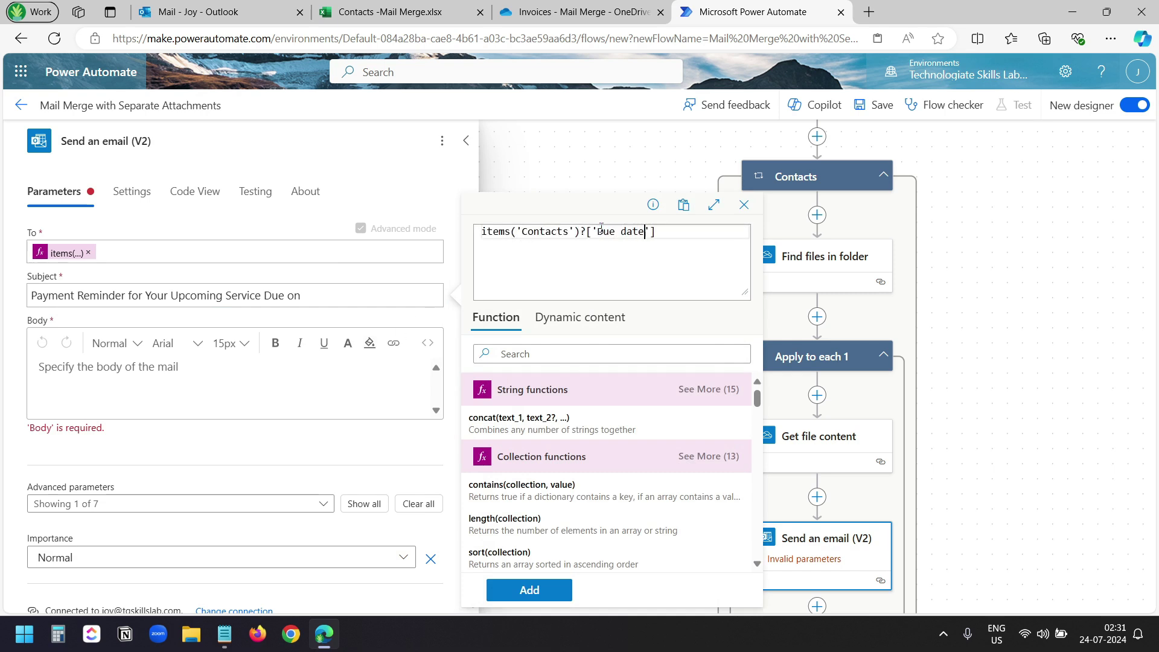
Compare the expression's Due date name with the column header in the contacts workbook, and insert the expression into the subject.
{"action": "key", "text": "shift+Left"}
{"action": "key", "text": "shift+Left"}
{"action": "key", "text": "shift+Left"}
{"action": "key", "text": "shift+Left"}
{"action": "key", "text": "shift+Left"}
{"action": "key", "text": "shift+Left"}
{"action": "key", "text": "shift+Left"}
{"action": "key", "text": "shift+Left"}
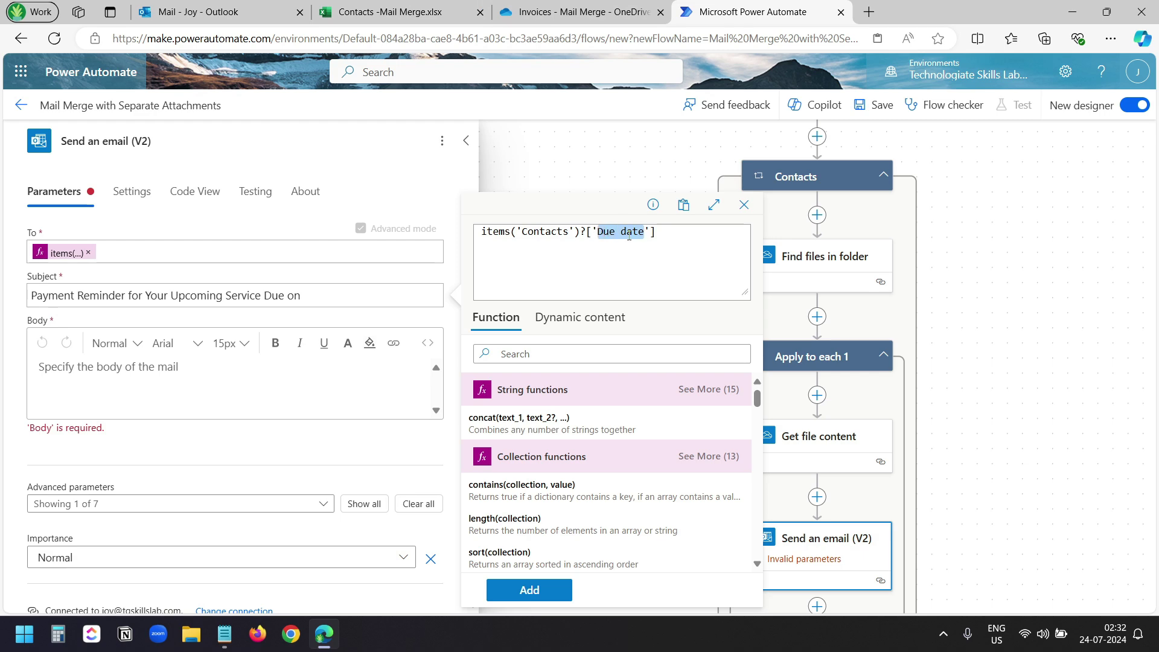
{"action": "left_click", "coordinate": [390, 11]}
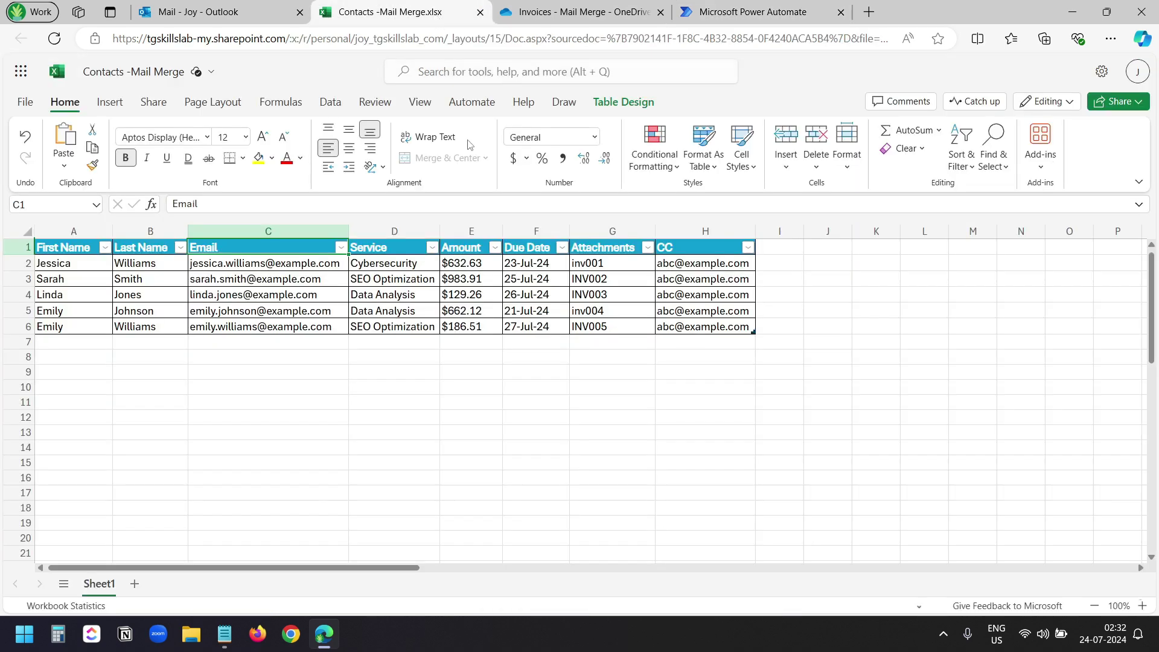
{"action": "left_click", "coordinate": [482, 295]}
{"action": "left_click", "coordinate": [519, 252]}
{"action": "left_click", "coordinate": [524, 264]}
{"action": "left_click", "coordinate": [519, 252]}
{"action": "left_click", "coordinate": [754, 11]}
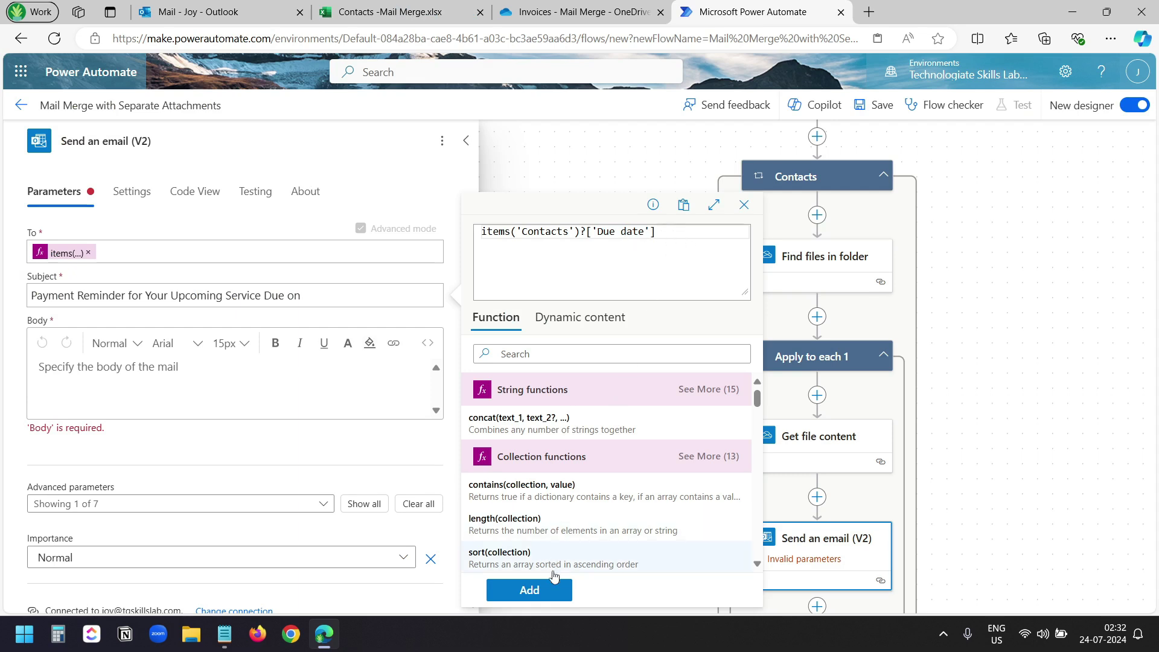
{"action": "left_click", "coordinate": [526, 590]}
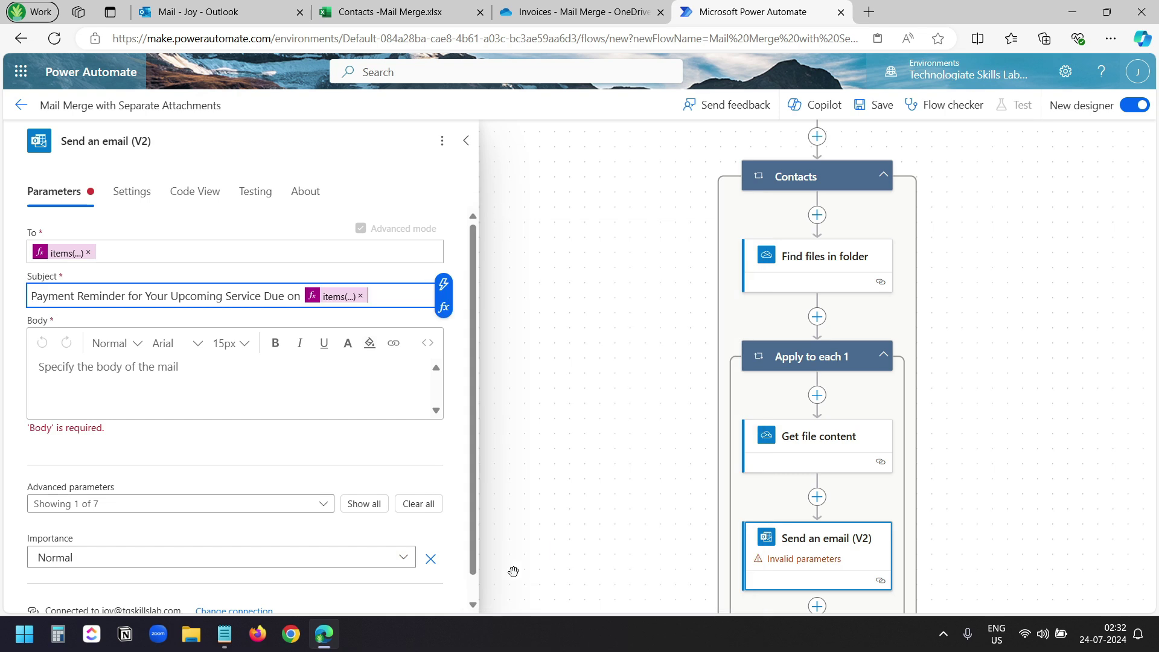
Paste the copied payment reminder message with its <<...>> placeholders into the email body.
{"action": "left_click", "coordinate": [129, 373]}
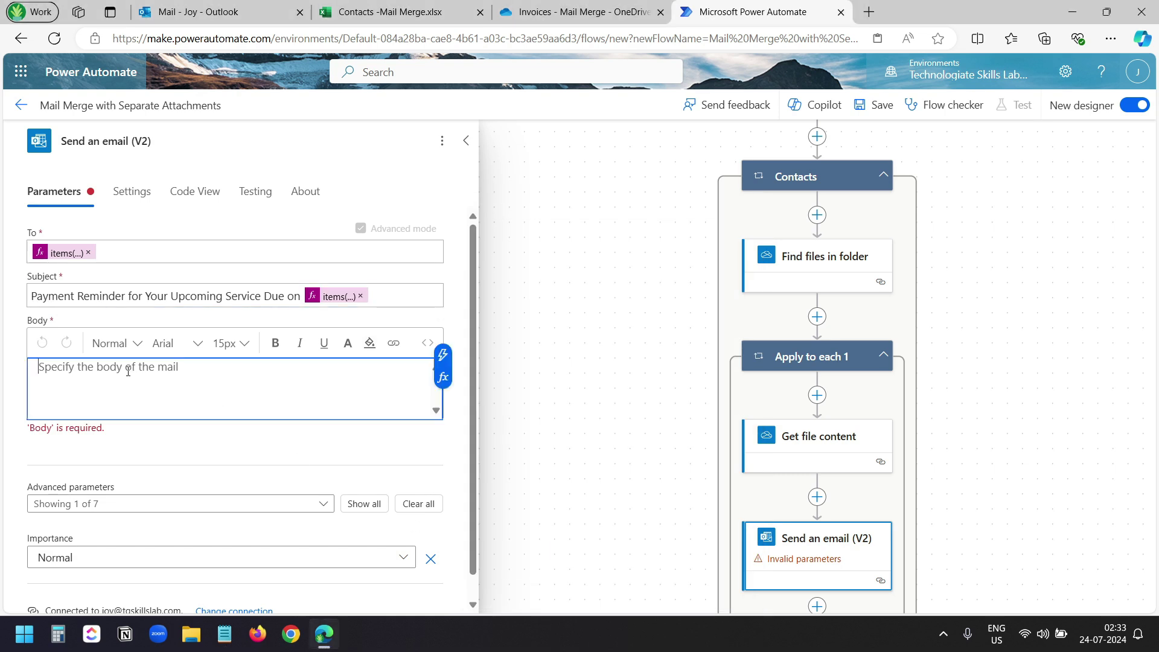
{"action": "key", "text": "ctrl+v"}
{"action": "scroll", "coordinate": [232, 386], "scroll_direction": "up", "scroll_amount": 1}
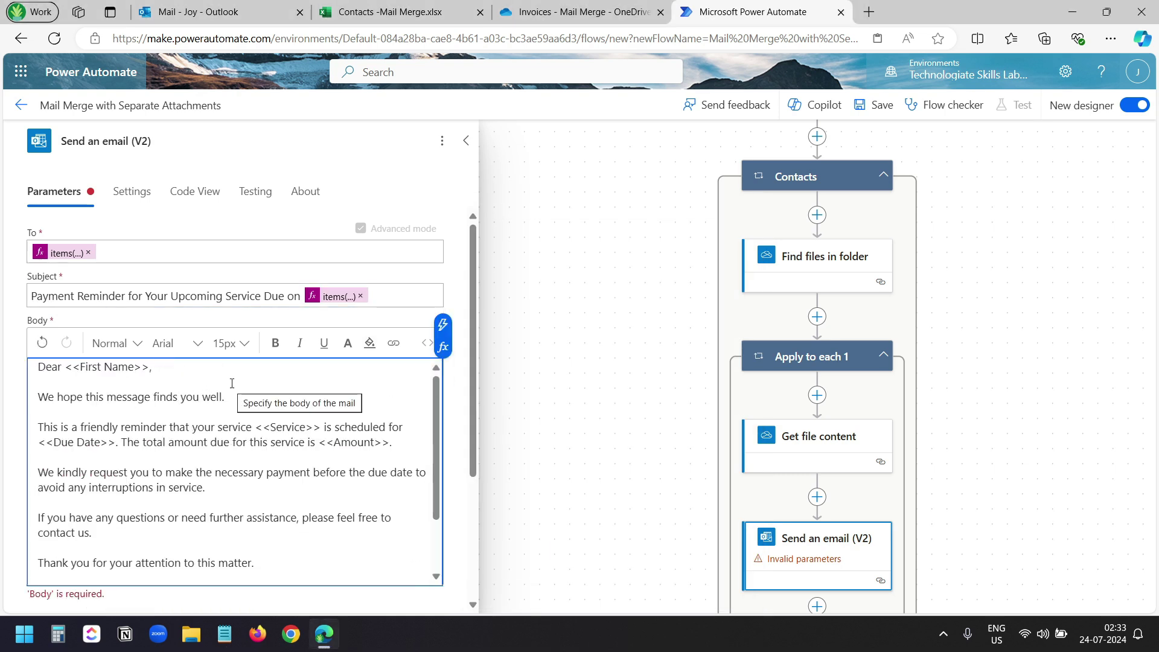
Replace the <<First Name>> placeholder in the body's greeting with the expression items('Contacts')?['First name'].
{"action": "left_click_drag", "start_coordinate": [150, 361], "coordinate": [68, 367]}
{"action": "left_click", "coordinate": [151, 369]}
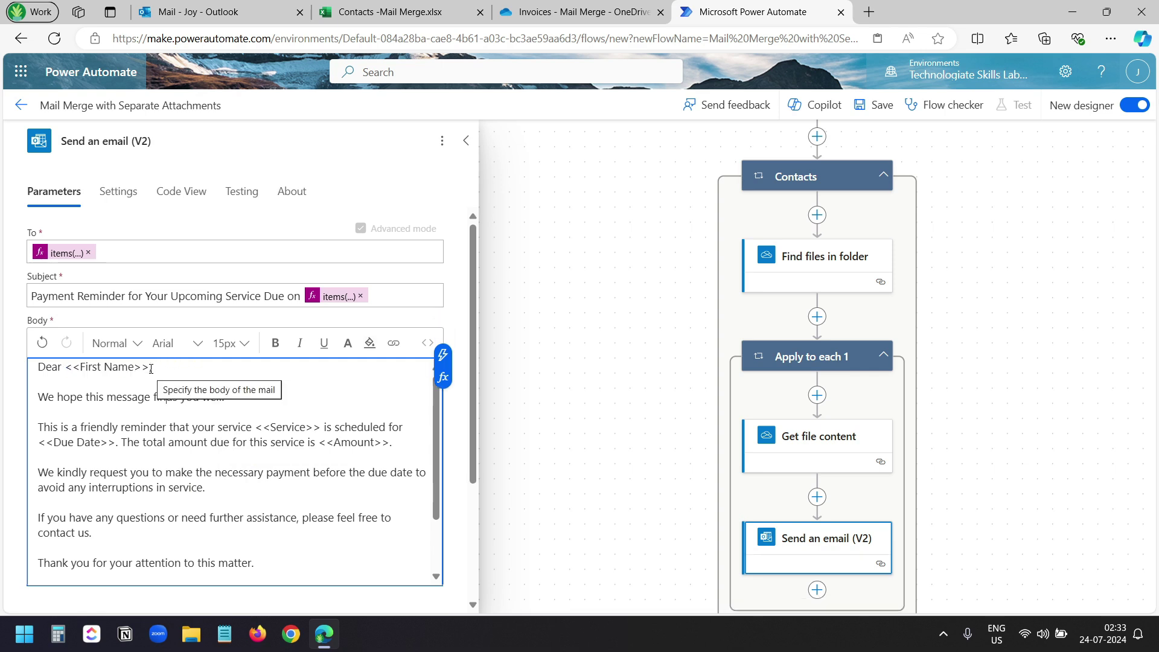
{"action": "left_click_drag", "start_coordinate": [149, 366], "coordinate": [67, 367]}
{"action": "key", "text": "BackSpace"}
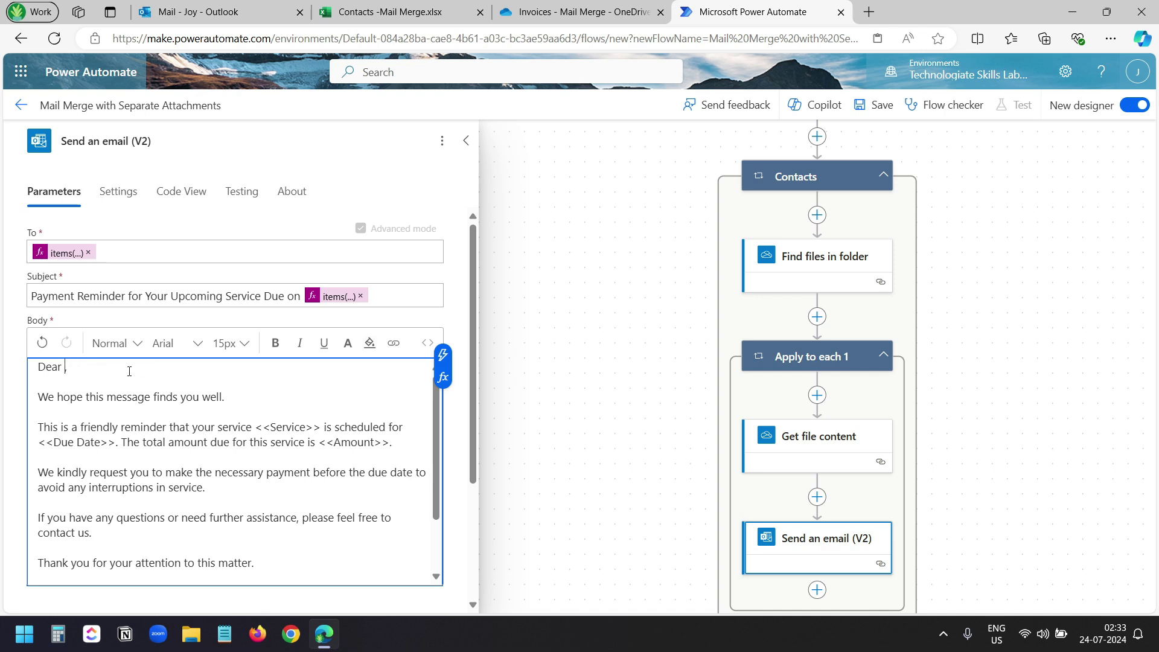
{"action": "left_click", "coordinate": [443, 378]}
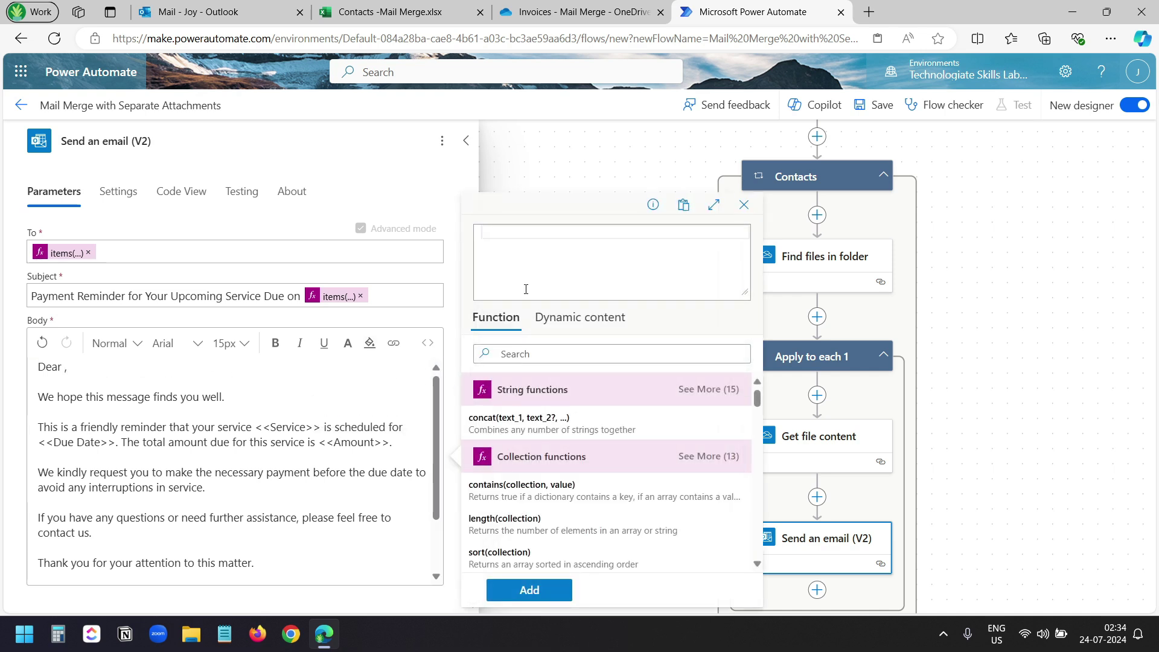
{"action": "key", "text": "ctrl+v"}
{"action": "left_click_drag", "start_coordinate": [627, 231], "coordinate": [598, 232]}
{"action": "type", "text": "First nam"}
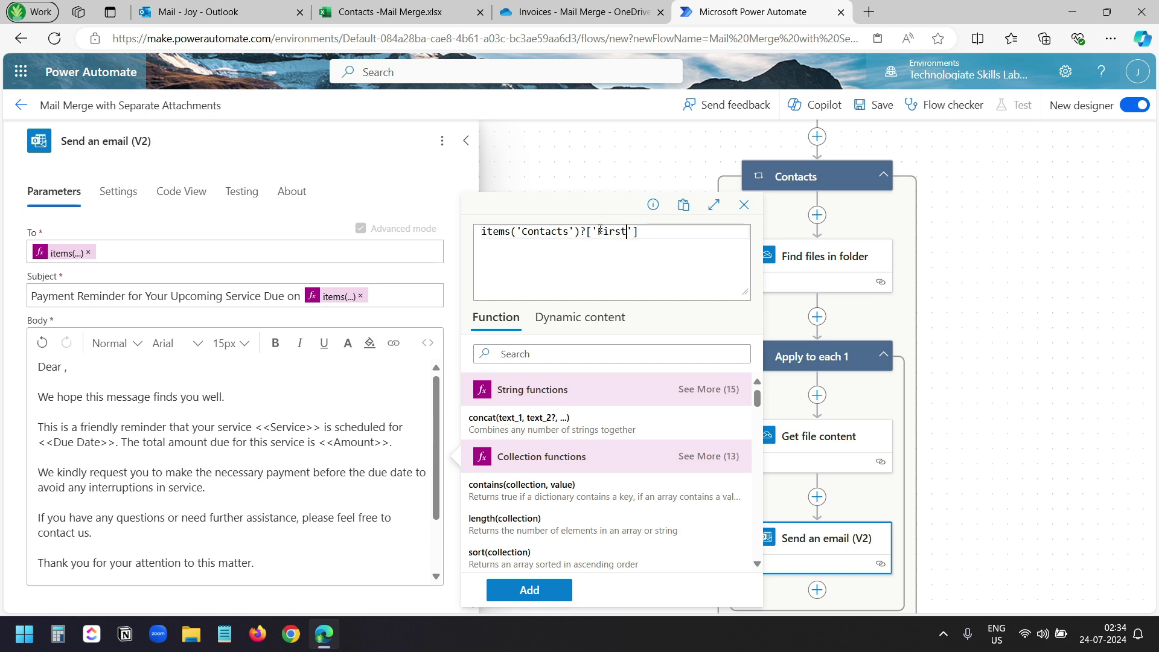
{"action": "type", "text": "e"}
{"action": "left_click", "coordinate": [545, 592]}
Replace the <<Due Date>> placeholder in the email body with the expression items('Contacts')?['due date'].
{"action": "left_click_drag", "start_coordinate": [115, 445], "coordinate": [41, 443]}
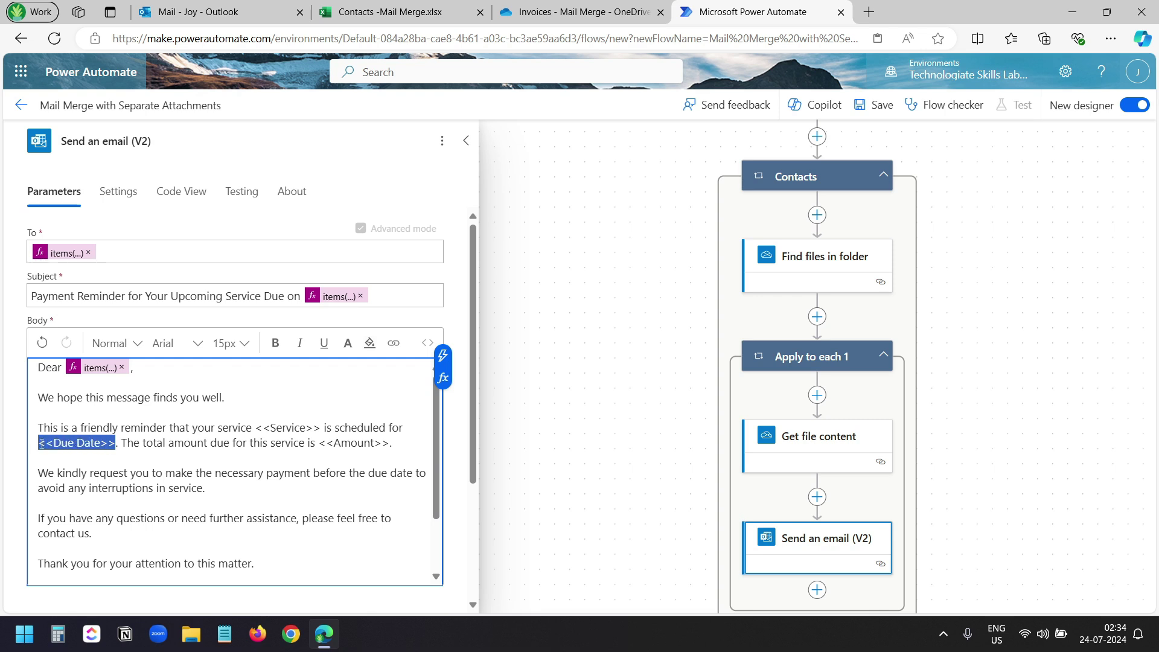
{"action": "key", "text": "Delete"}
{"action": "left_click", "coordinate": [443, 378]}
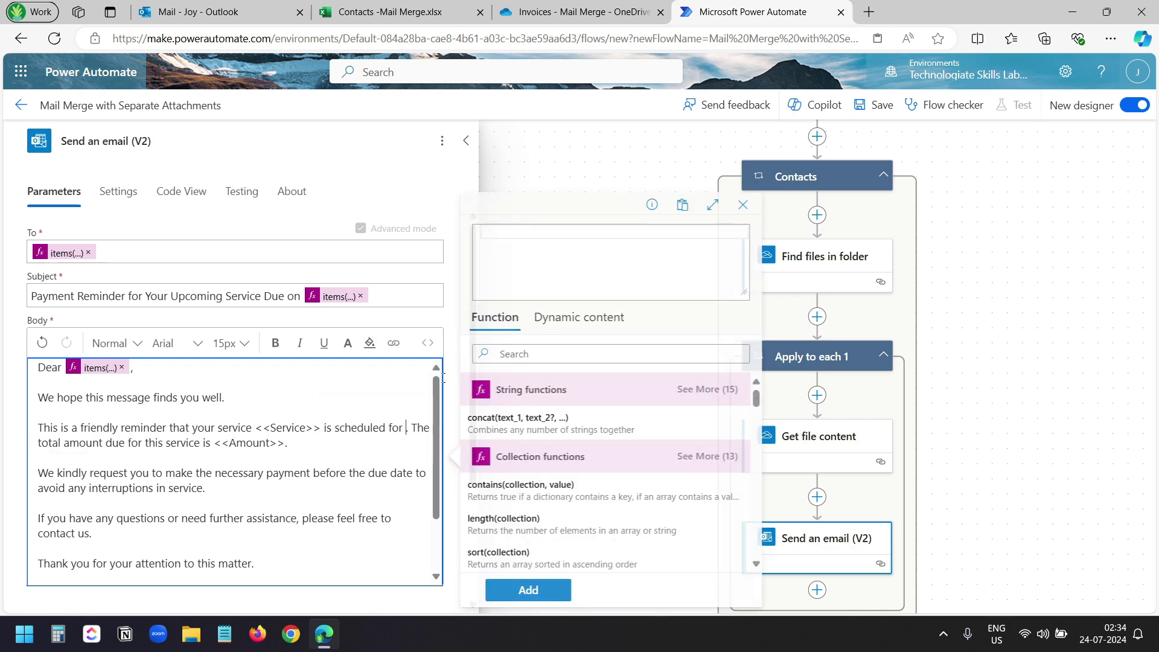
{"action": "key", "text": "ctrl+v"}
{"action": "left_click_drag", "start_coordinate": [630, 232], "coordinate": [597, 231]}
{"action": "type", "text": "due date"}
{"action": "left_click", "coordinate": [537, 589]}
Replace the <<Amount>> placeholder in the email body with the expression items('Contacts')?['Amount'].
{"action": "left_click_drag", "start_coordinate": [374, 442], "coordinate": [309, 444]}
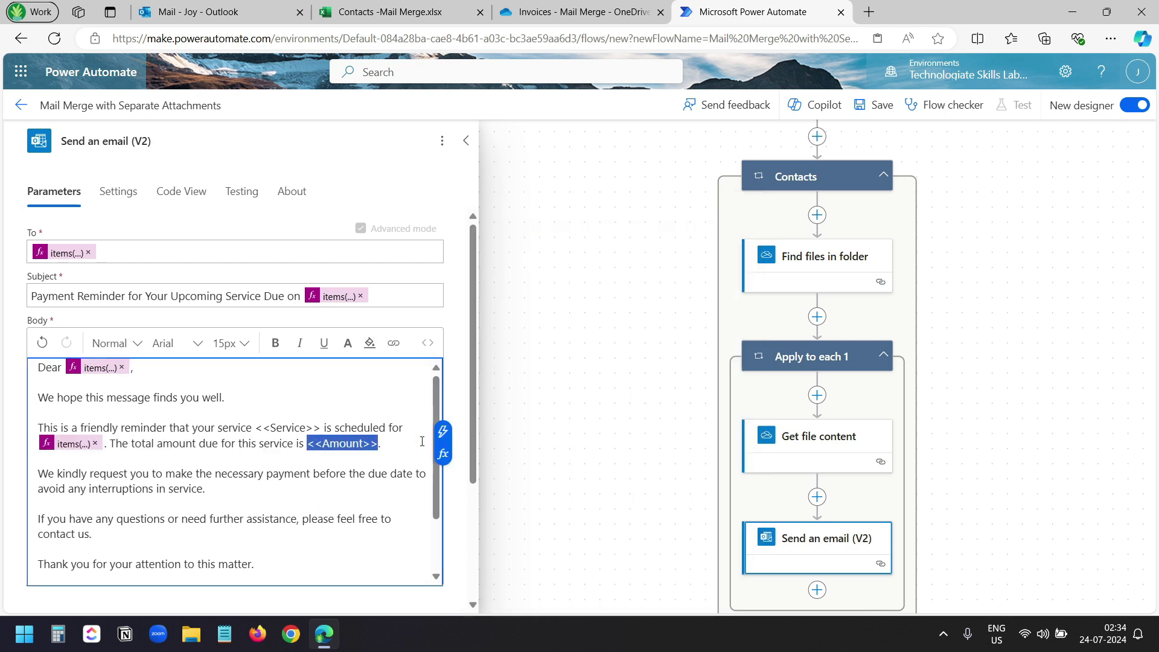
{"action": "left_click", "coordinate": [443, 453]}
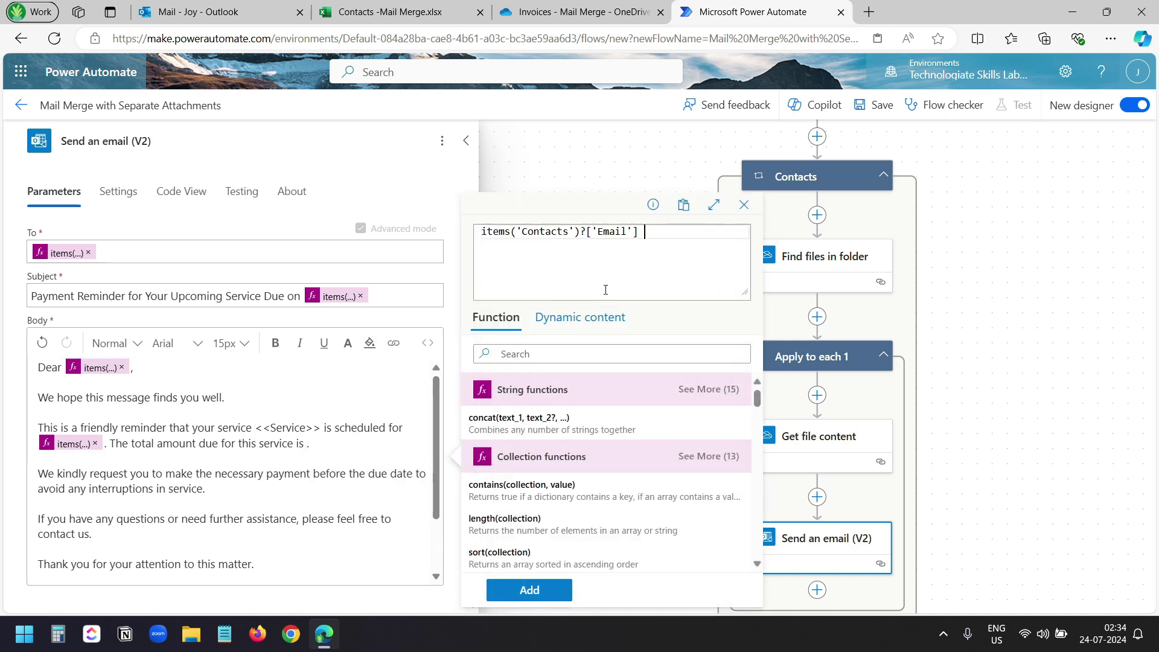
{"action": "left_click_drag", "start_coordinate": [628, 232], "coordinate": [598, 233]}
{"action": "type", "text": "Amount"}
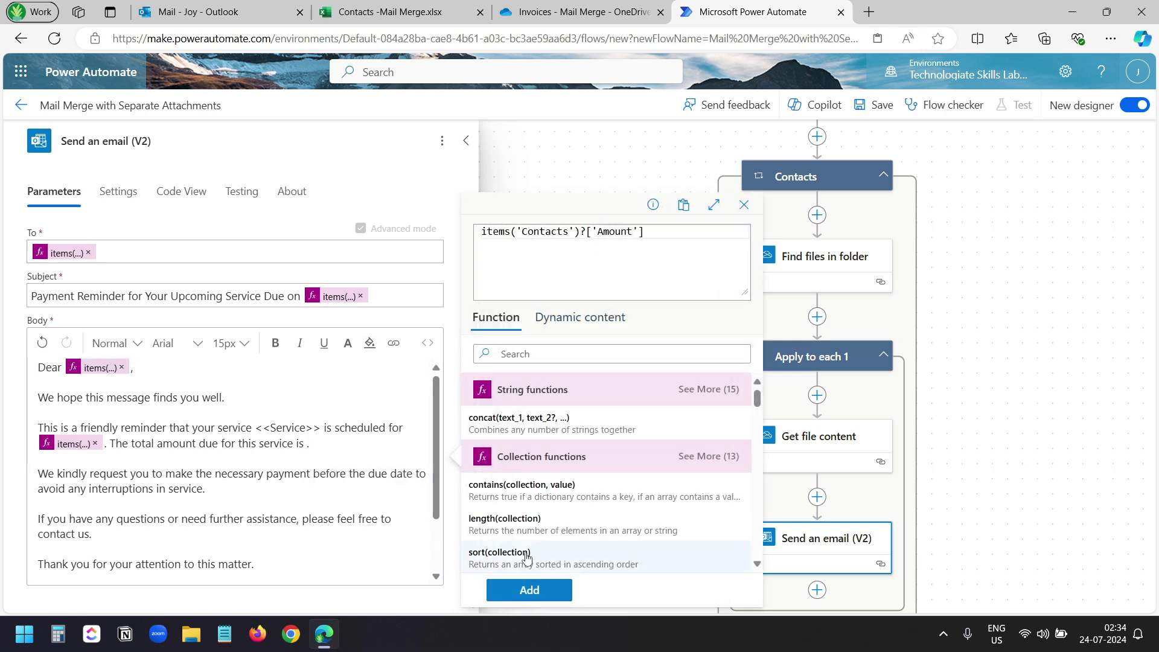
{"action": "left_click", "coordinate": [529, 589]}
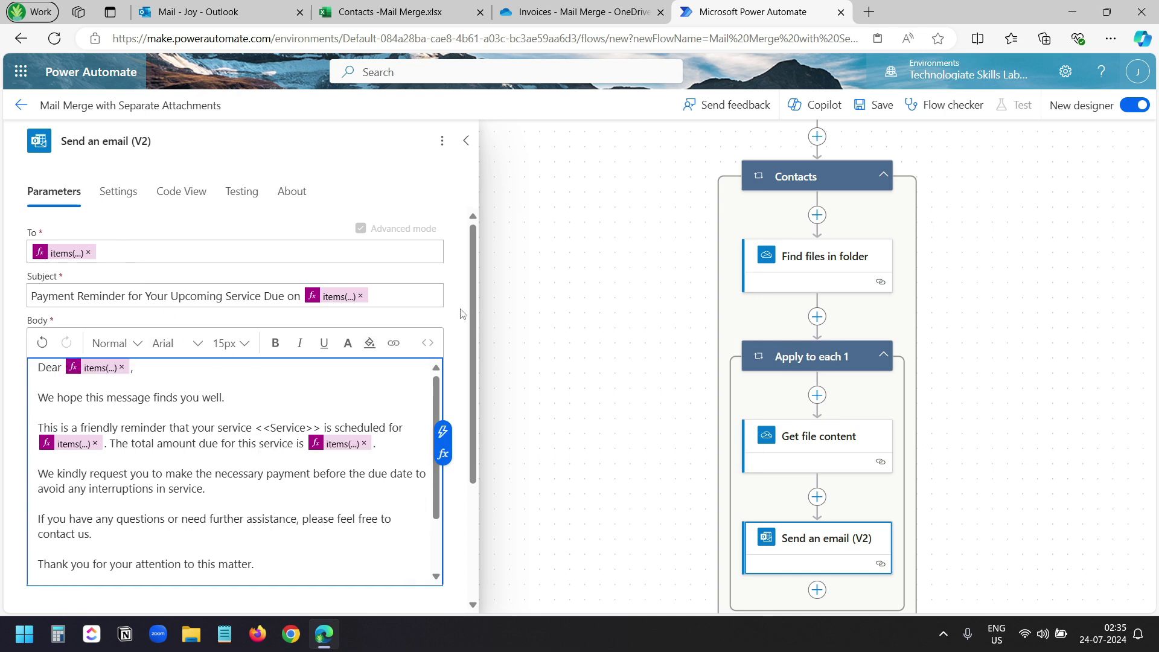
Add the Attachments advanced parameter to the Send an email (V2) action.
{"action": "scroll", "coordinate": [461, 313], "scroll_direction": "down", "scroll_amount": 3}
{"action": "scroll", "coordinate": [332, 358], "scroll_direction": "up", "scroll_amount": 1}
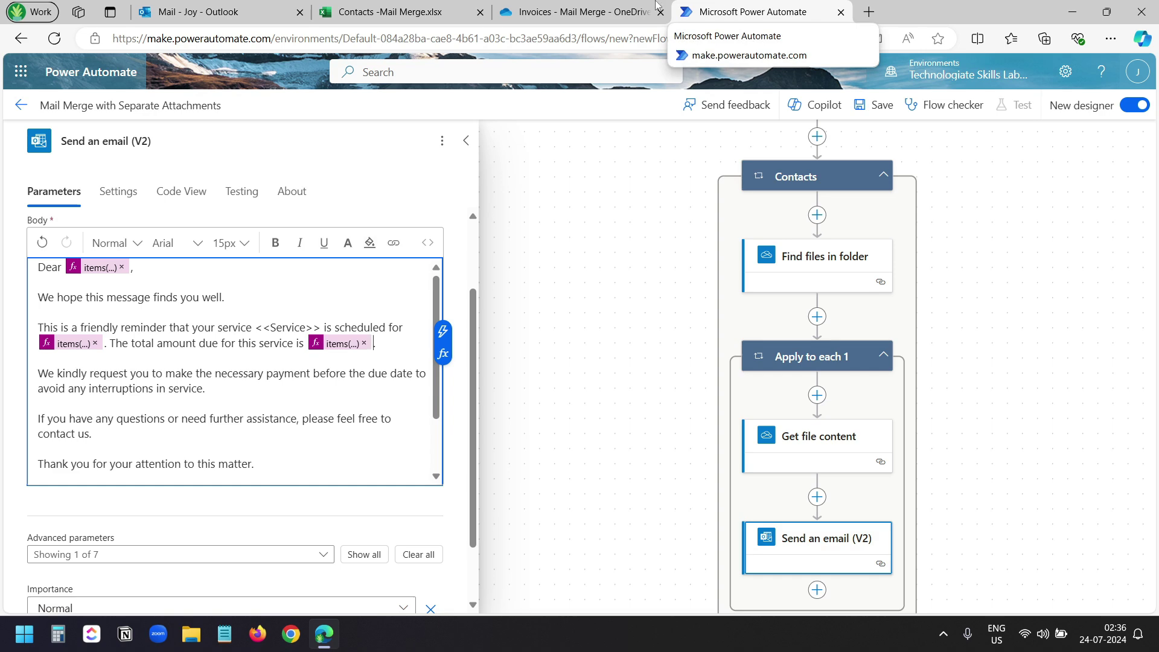
{"action": "left_click", "coordinate": [386, 12]}
{"action": "key", "text": "ctrl+4"}
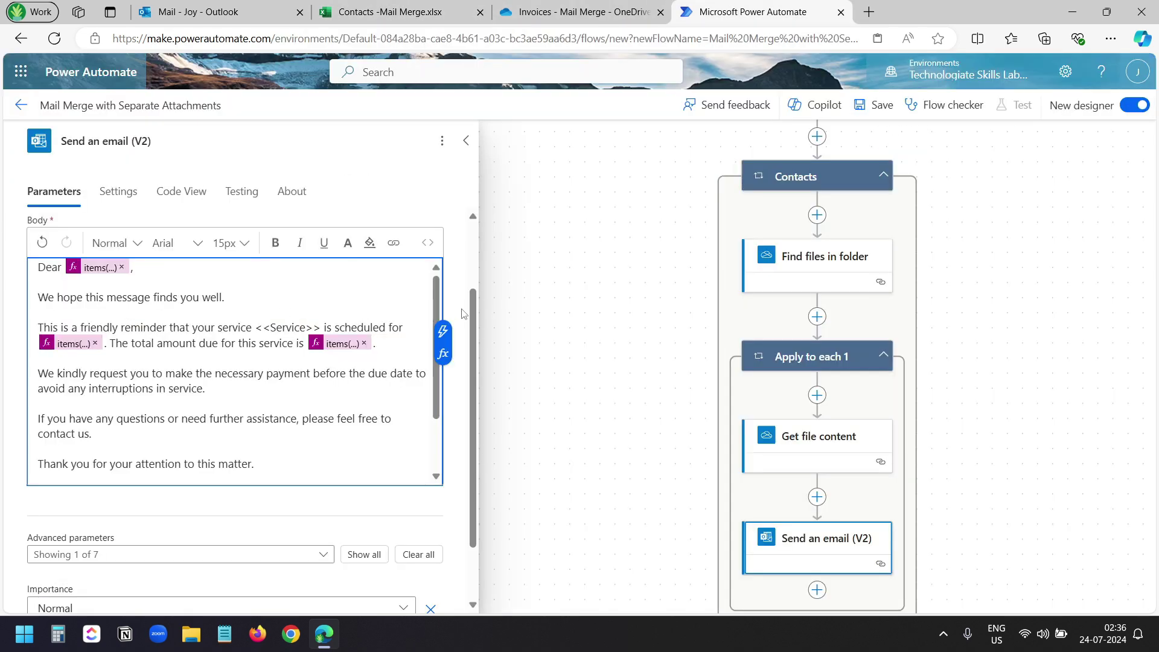
{"action": "scroll", "coordinate": [457, 312], "scroll_direction": "down", "scroll_amount": 1}
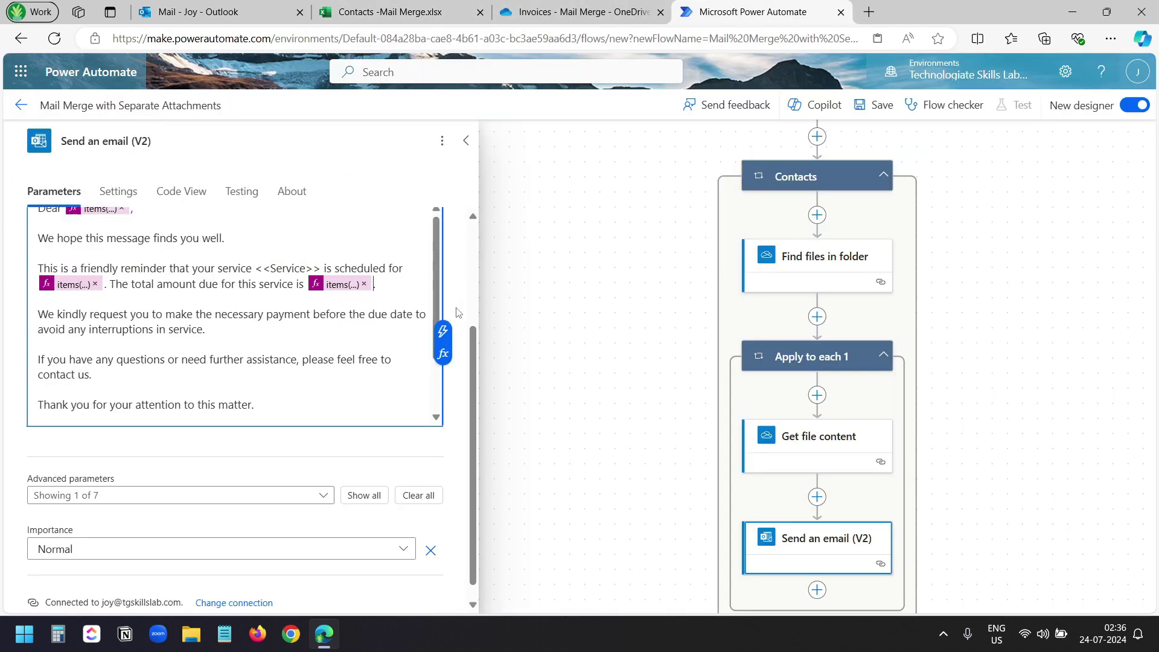
{"action": "left_click", "coordinate": [137, 478]}
{"action": "left_click", "coordinate": [70, 403]}
{"action": "key", "text": "Escape"}
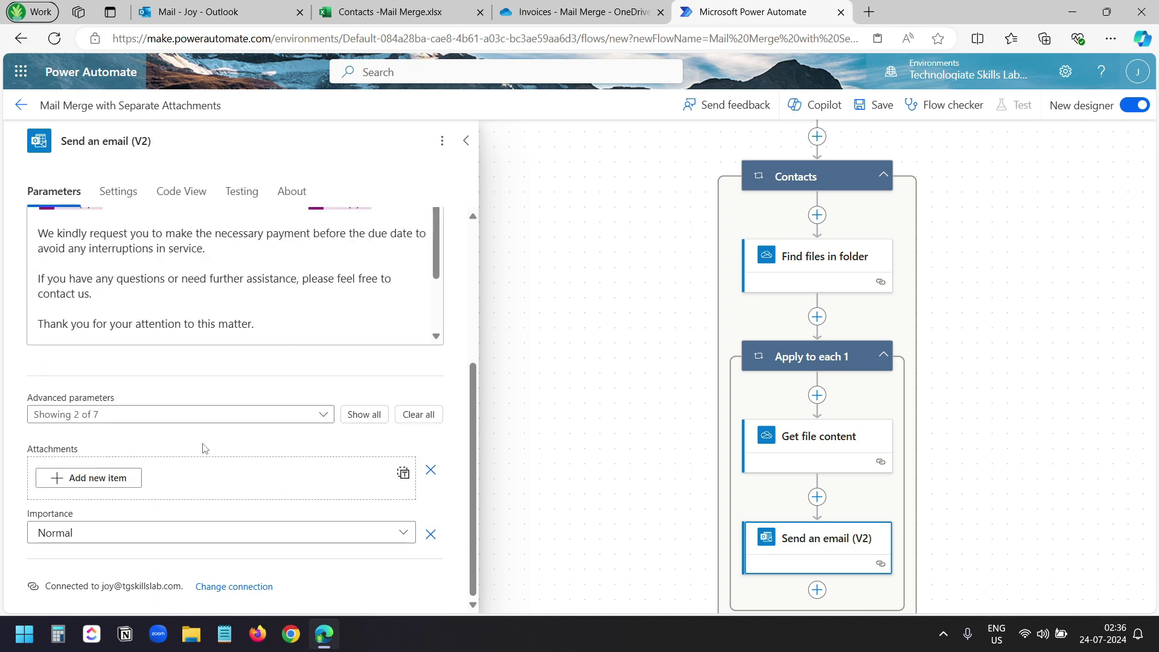
Add an attachment item using Name from Find files in folder as its name and File content from Get file content as its content.
{"action": "left_click", "coordinate": [118, 478]}
{"action": "scroll", "coordinate": [284, 404], "scroll_direction": "down", "scroll_amount": 2}
{"action": "left_click", "coordinate": [271, 394]}
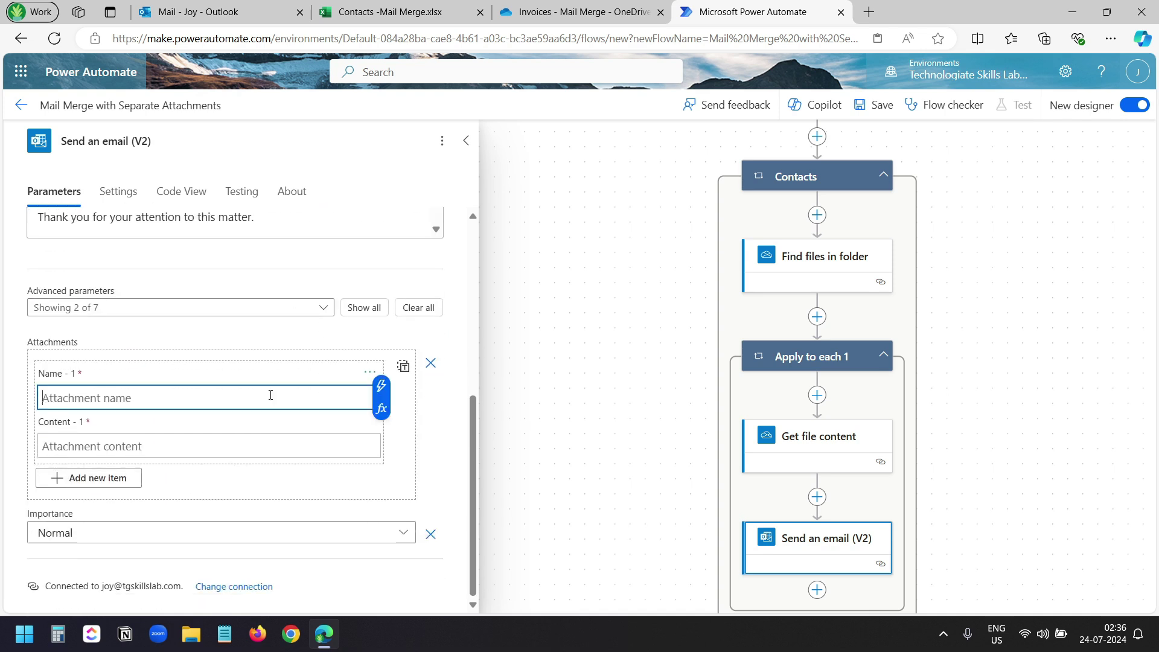
{"action": "left_click", "coordinate": [381, 387]}
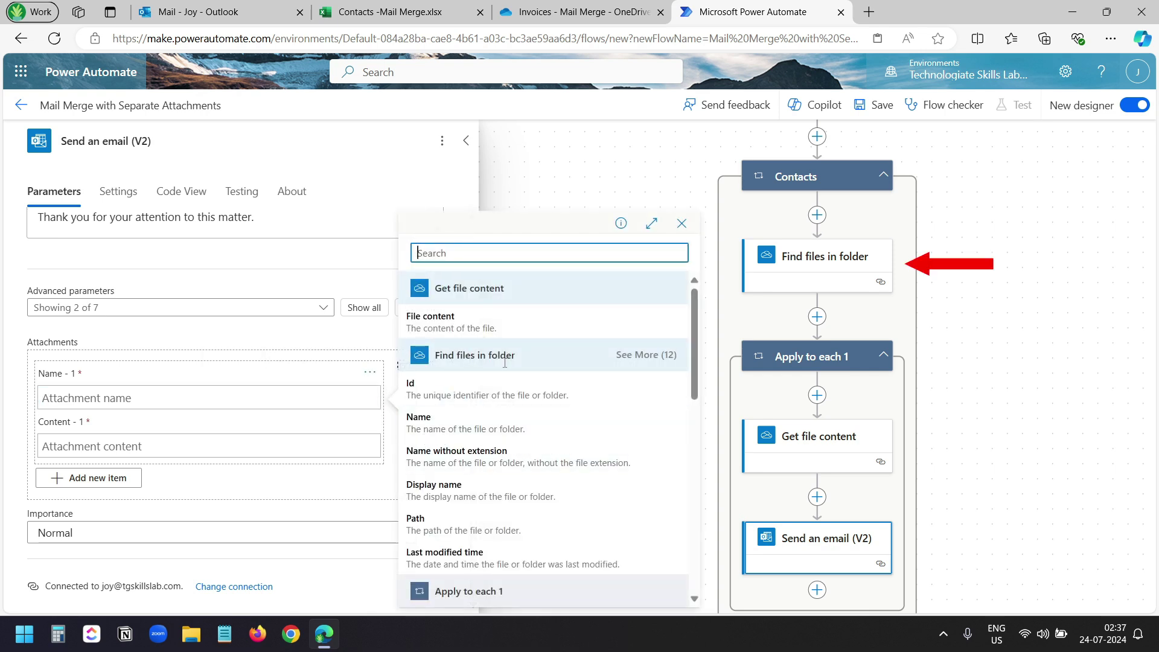
{"action": "left_click", "coordinate": [461, 422]}
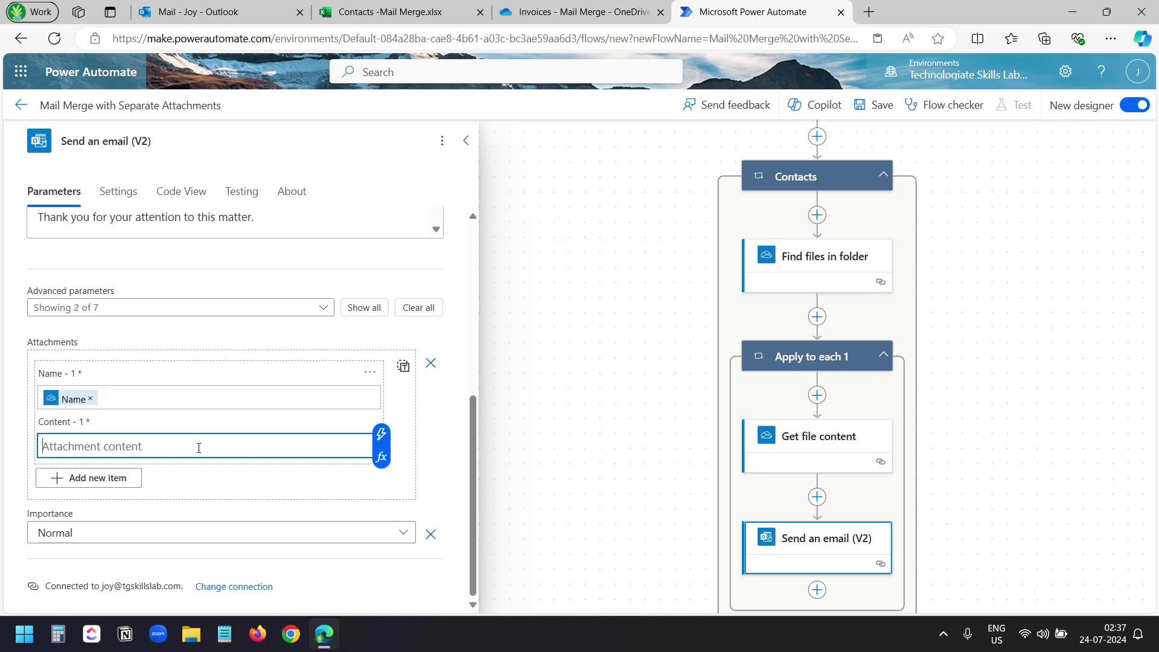
{"action": "left_click", "coordinate": [381, 433]}
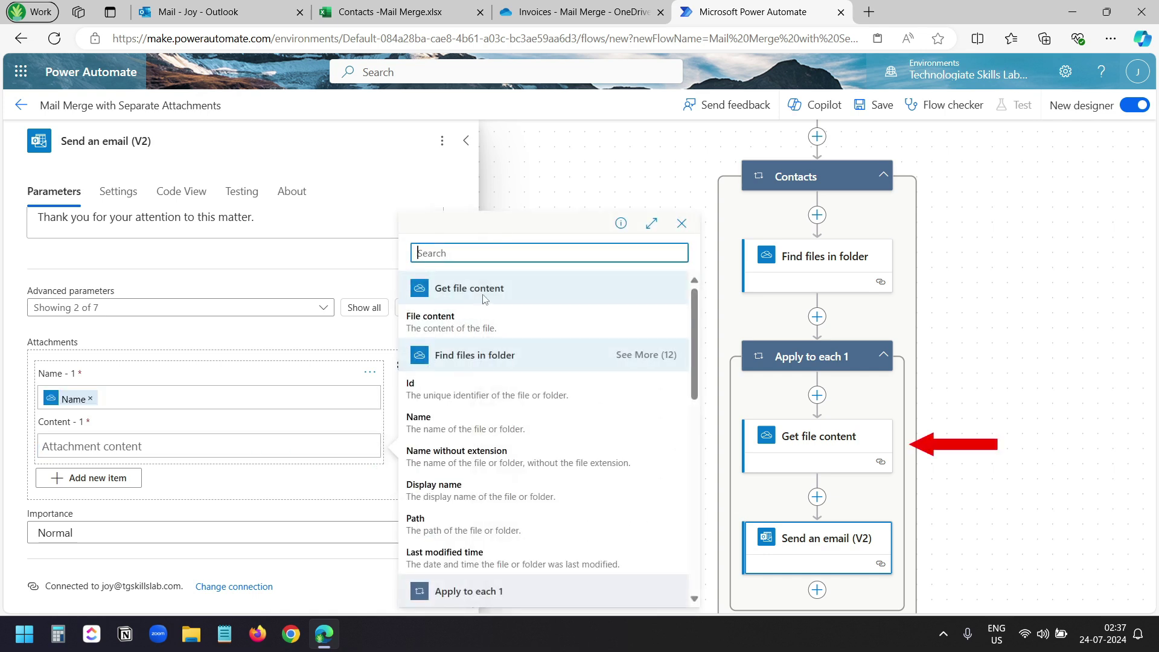
{"action": "left_click", "coordinate": [467, 322]}
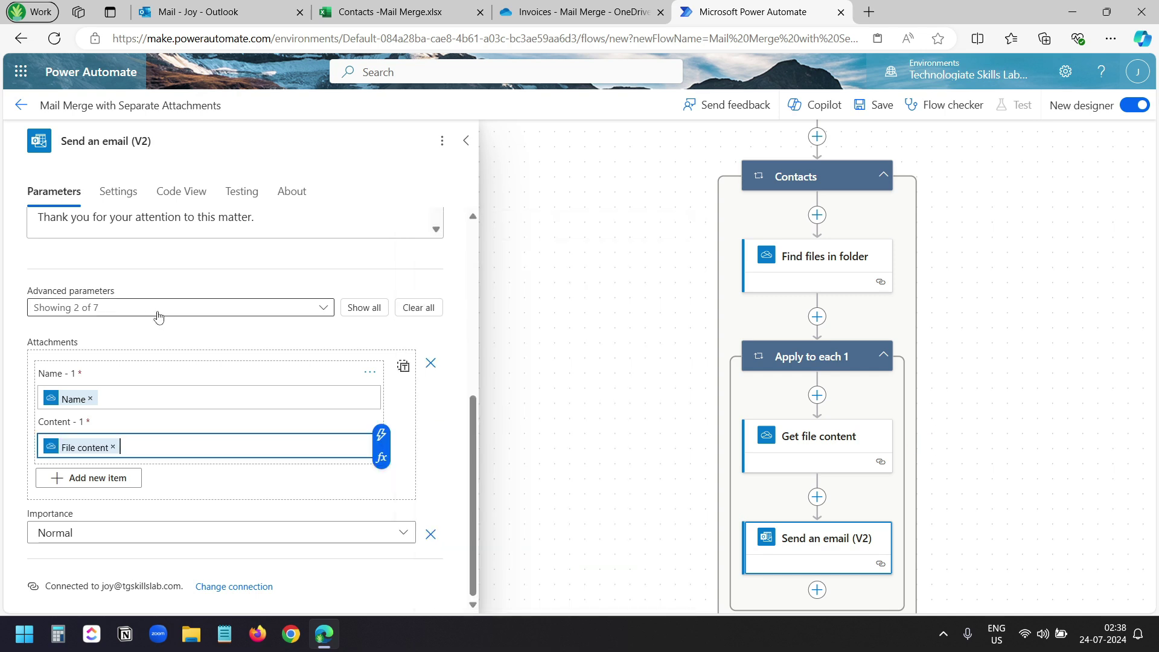
Add the CC advanced parameter, check the CC column in the contacts workbook, and turn on advanced mode for the CC field.
{"action": "left_click", "coordinate": [155, 311]}
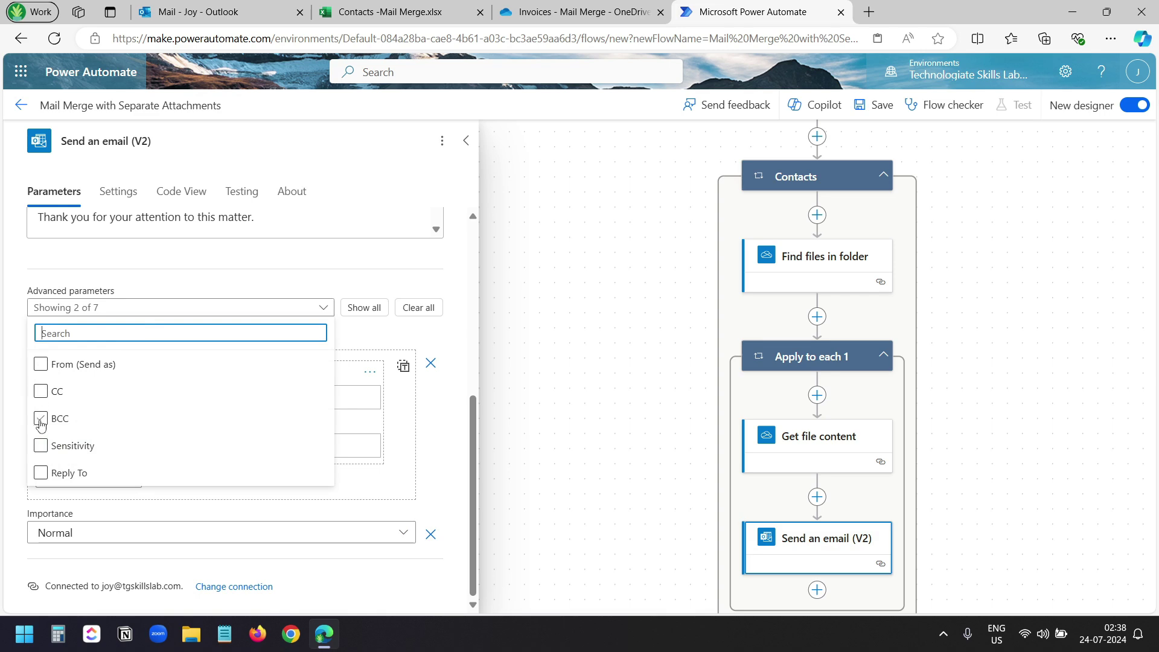
{"action": "left_click", "coordinate": [40, 391]}
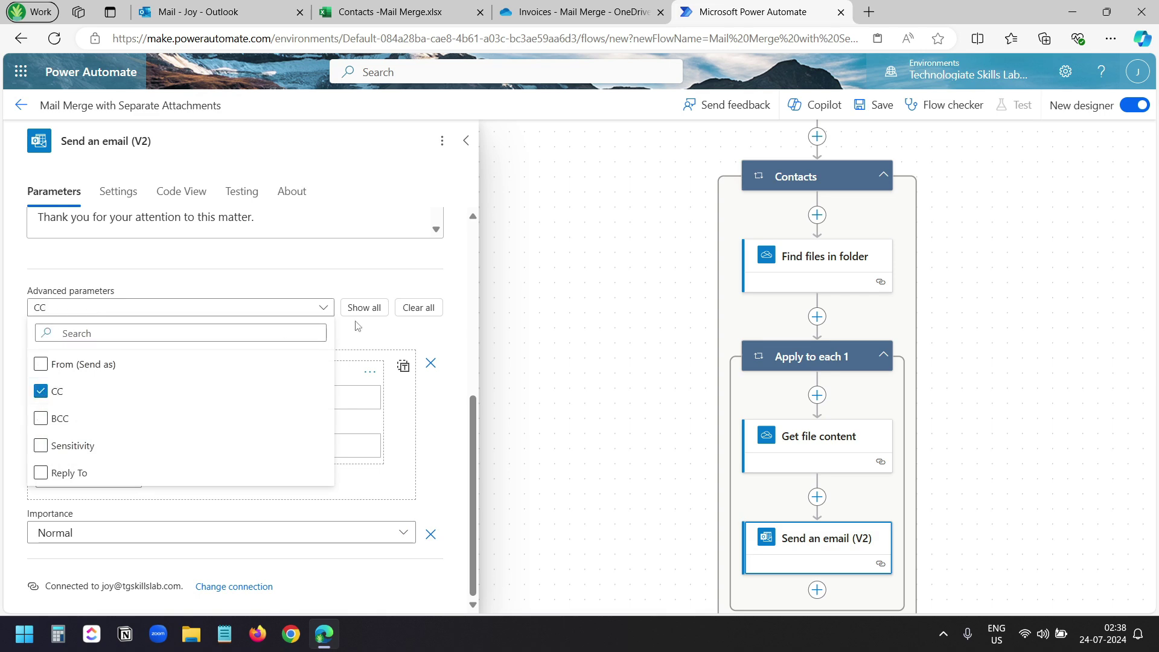
{"action": "left_click", "coordinate": [362, 338]}
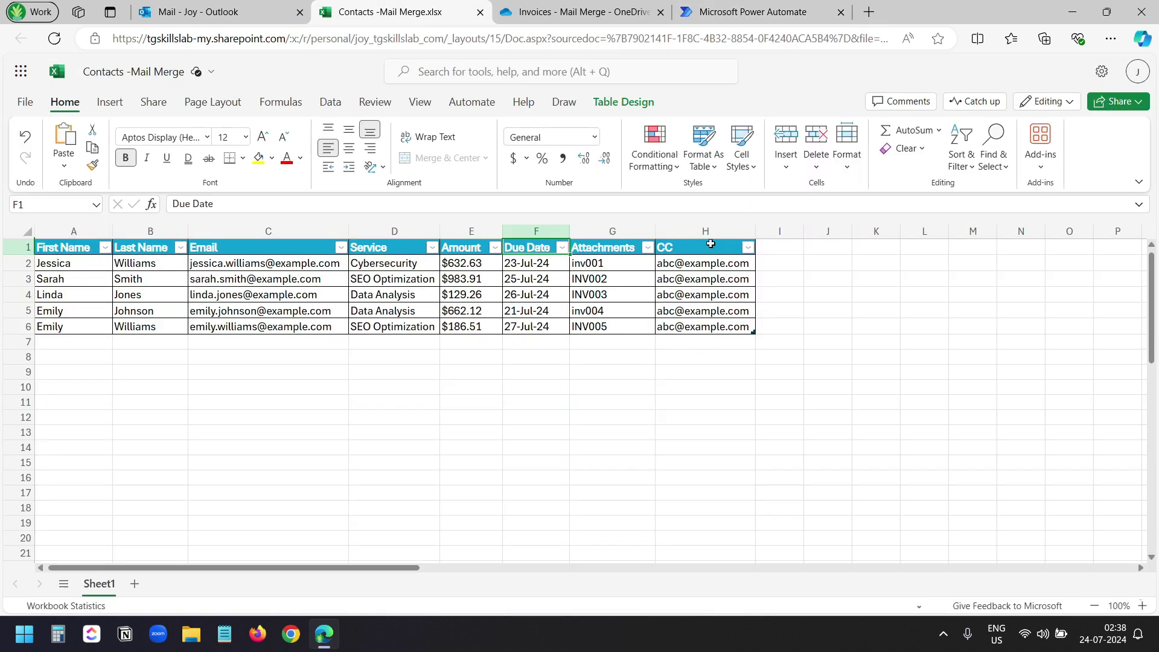
{"action": "left_click", "coordinate": [707, 239]}
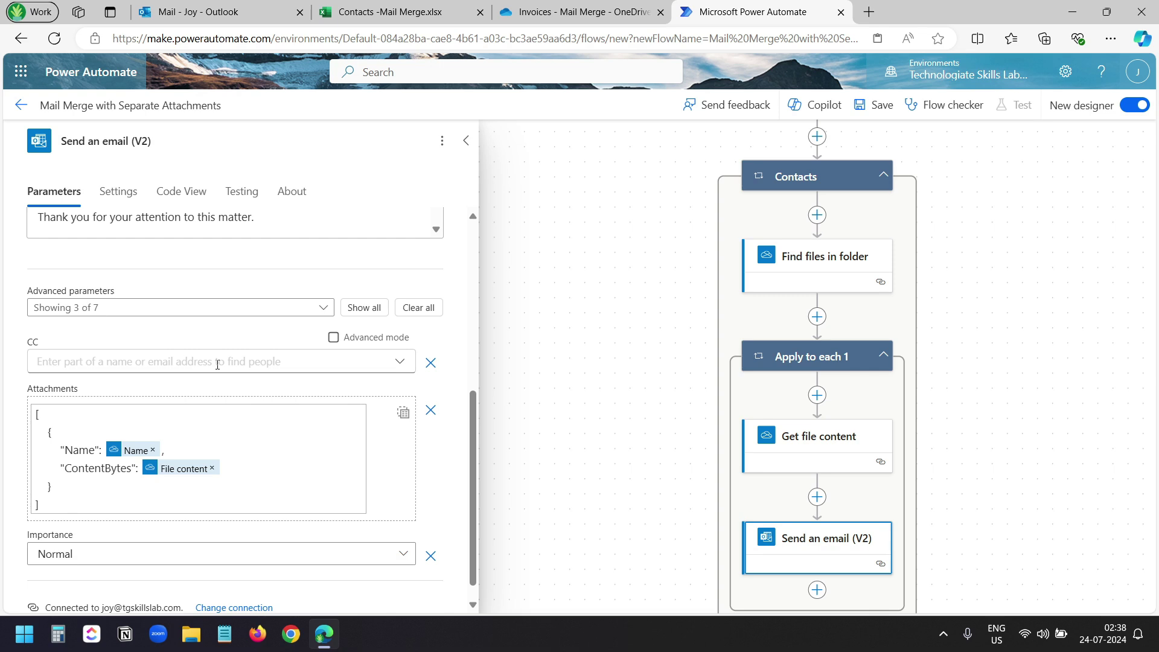
{"action": "left_click", "coordinate": [333, 337]}
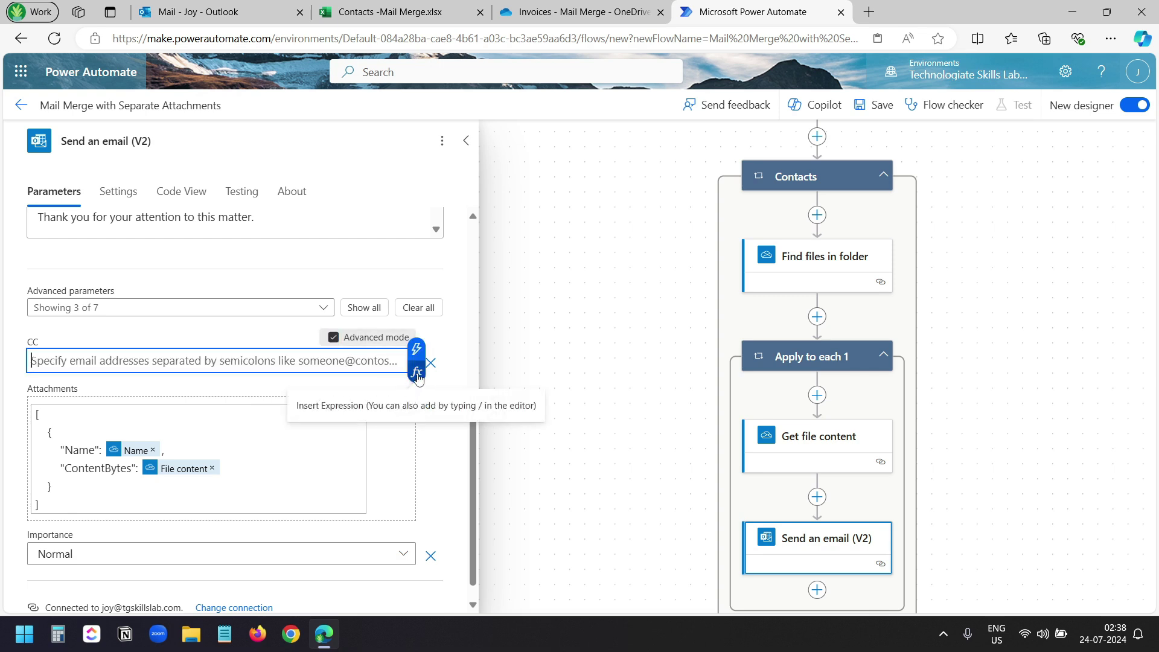
Fill the CC field of the Send an email (V2) action with the expression items('Contacts')?['cc'], checking the column in the contacts workbook.
{"action": "left_click", "coordinate": [415, 372]}
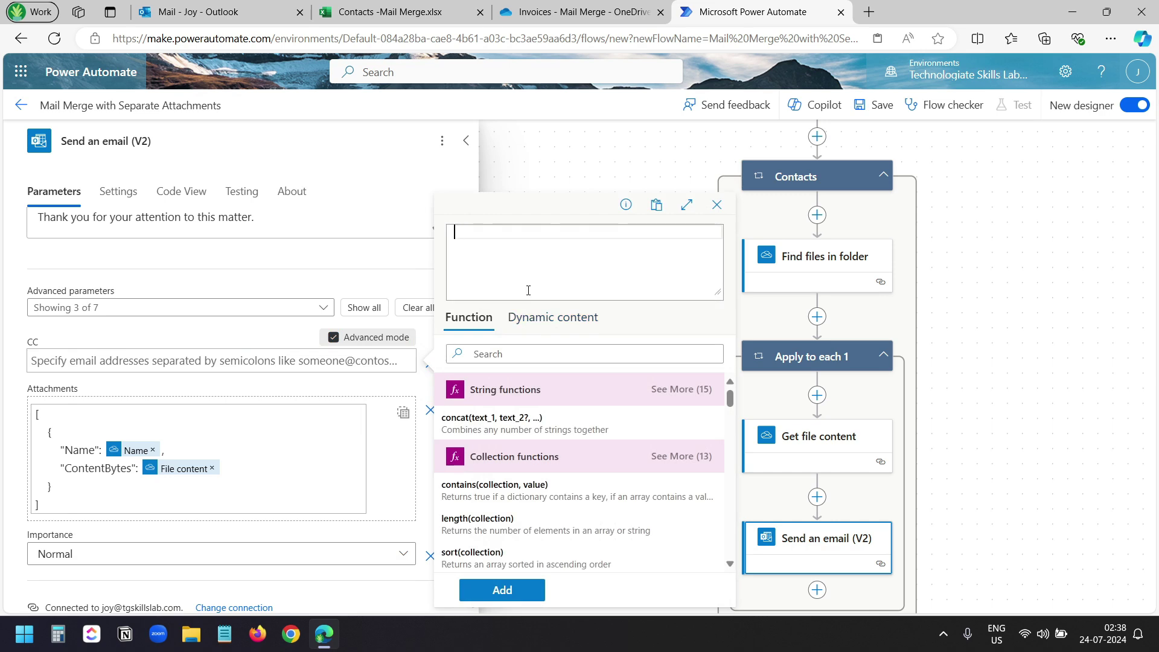
{"action": "type", "text": "items('Contacts')?['Email']"}
{"action": "left_click_drag", "start_coordinate": [600, 231], "coordinate": [571, 233]}
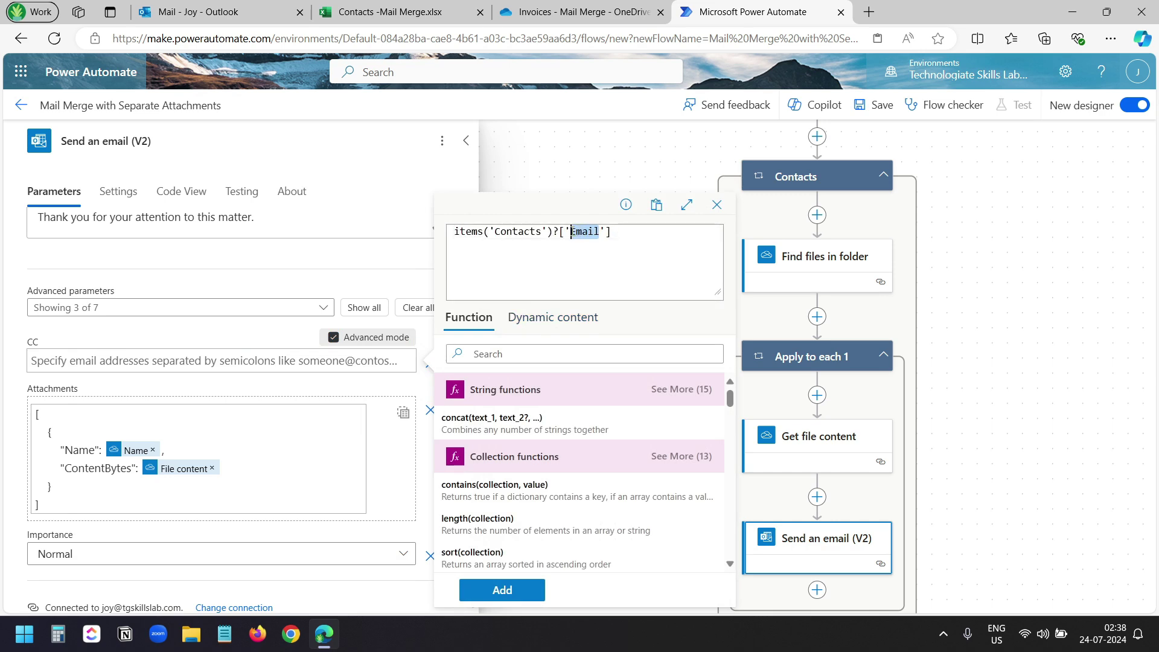
{"action": "type", "text": "CC"}
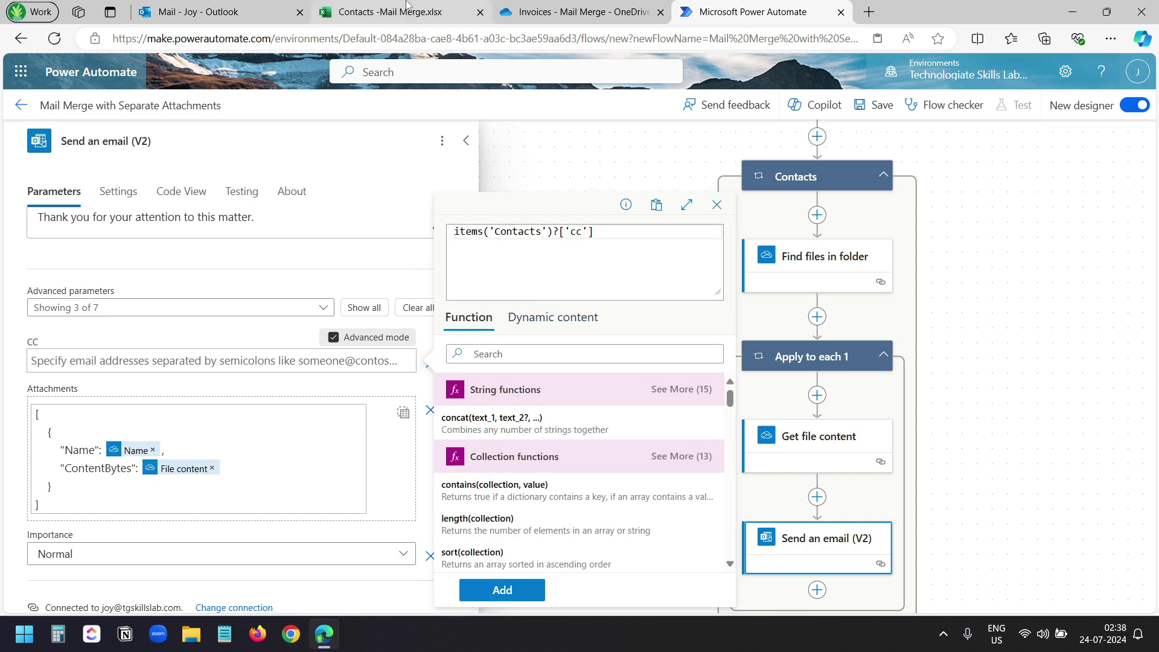
{"action": "left_click", "coordinate": [404, 12]}
{"action": "left_click", "coordinate": [748, 12]}
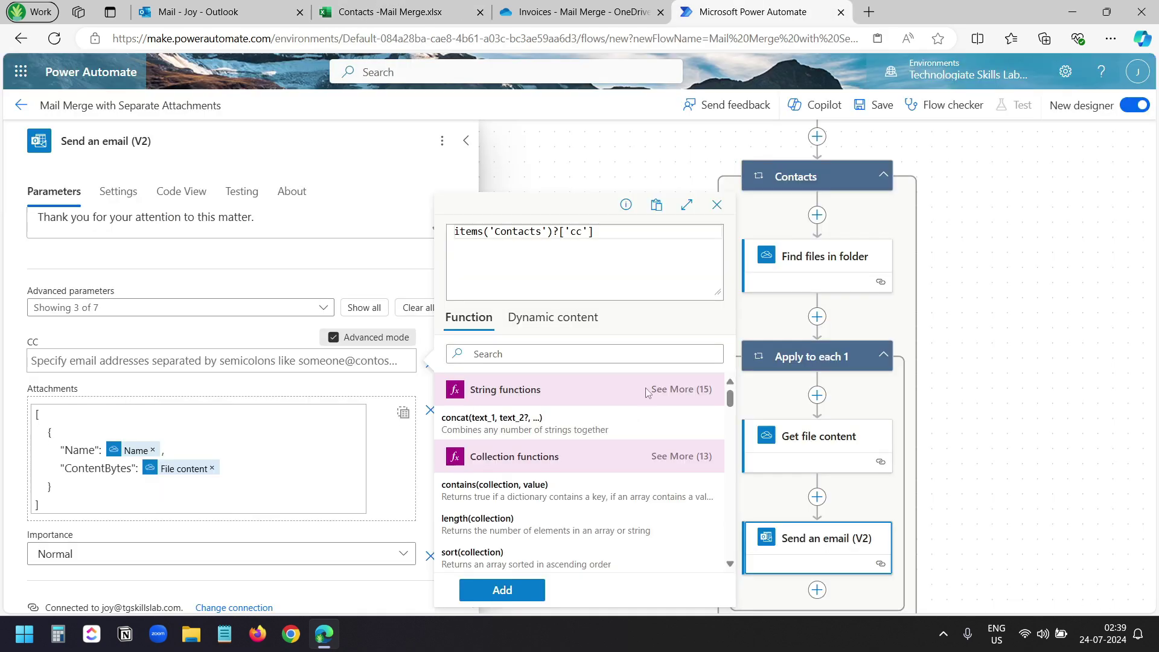
{"action": "left_click", "coordinate": [525, 587]}
{"action": "left_click", "coordinate": [562, 334]}
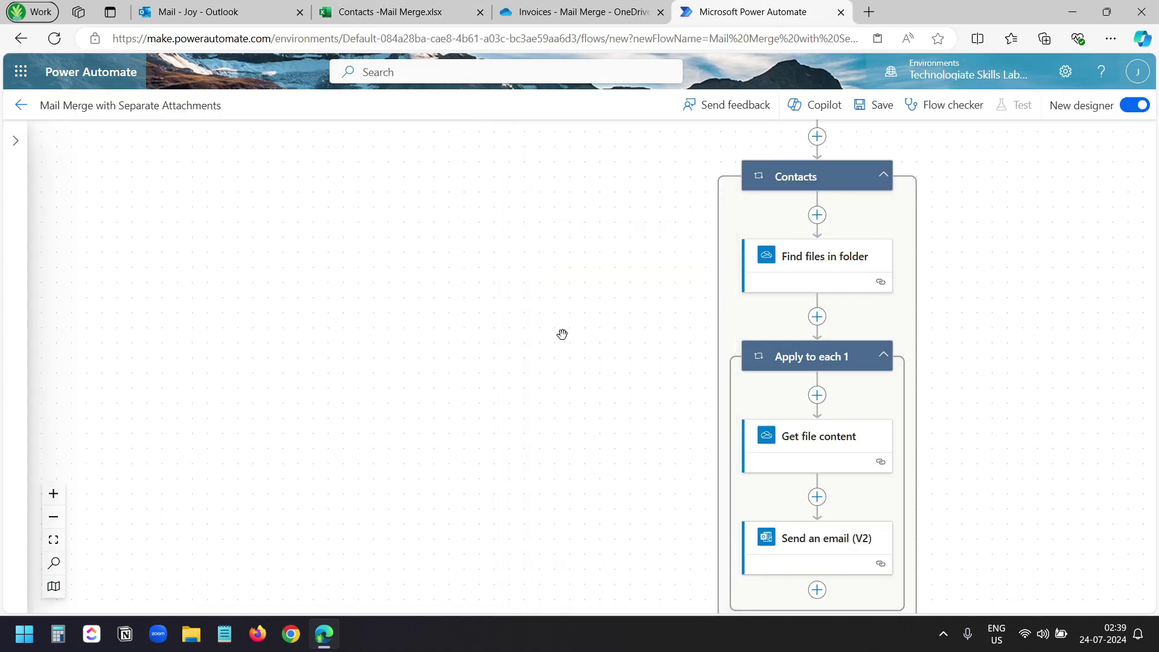
Save the flow, return to its details page and dismiss the notice there.
{"action": "left_click_drag", "start_coordinate": [577, 333], "coordinate": [385, 302]}
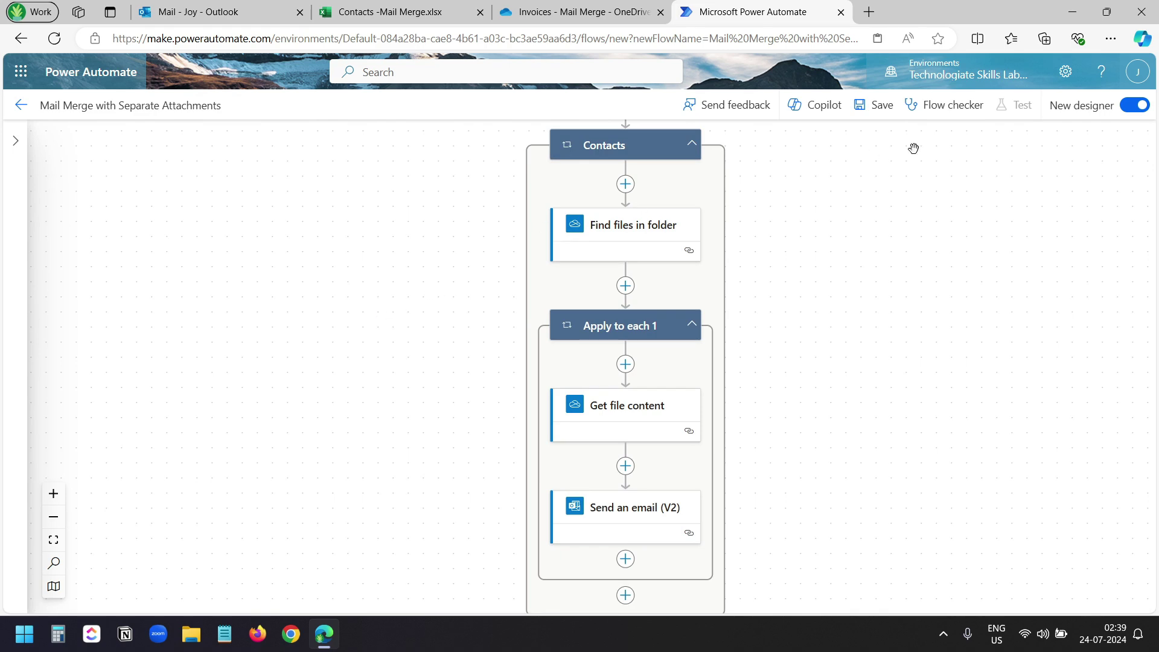
{"action": "left_click", "coordinate": [885, 113]}
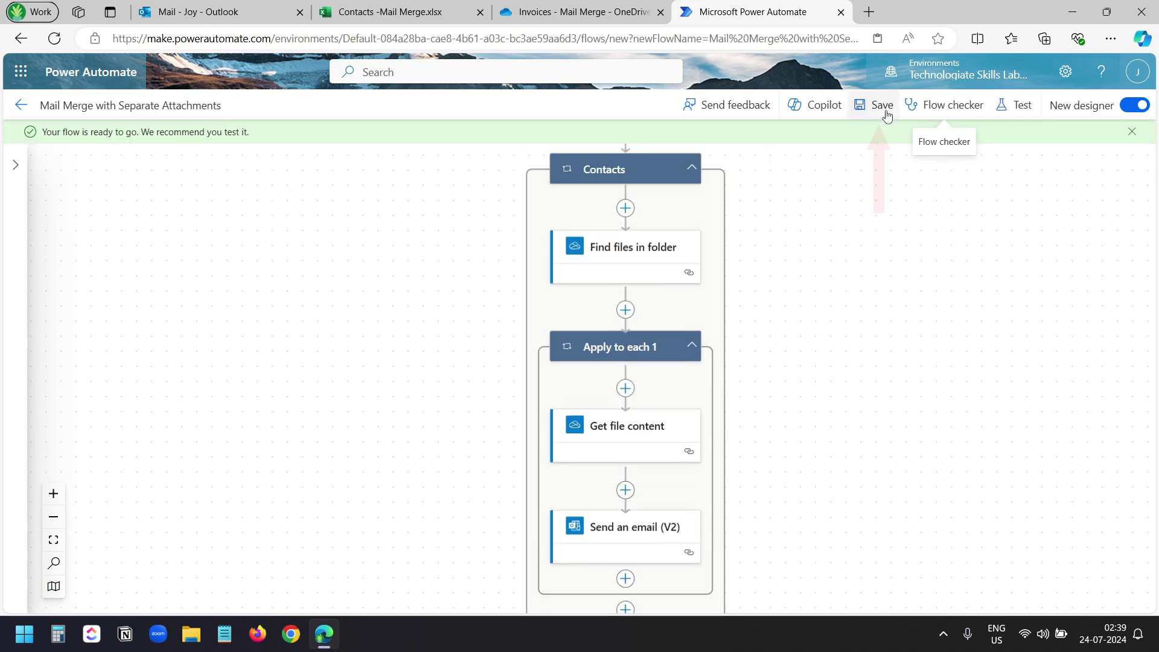
{"action": "left_click", "coordinate": [26, 110]}
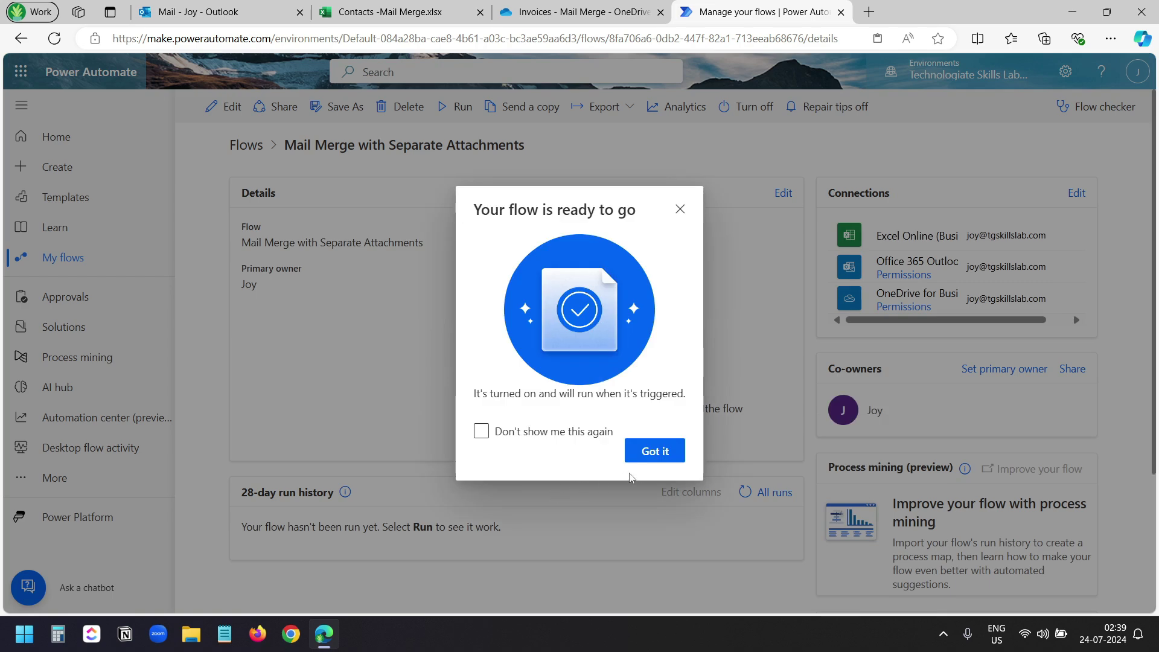
{"action": "left_click", "coordinate": [655, 452]}
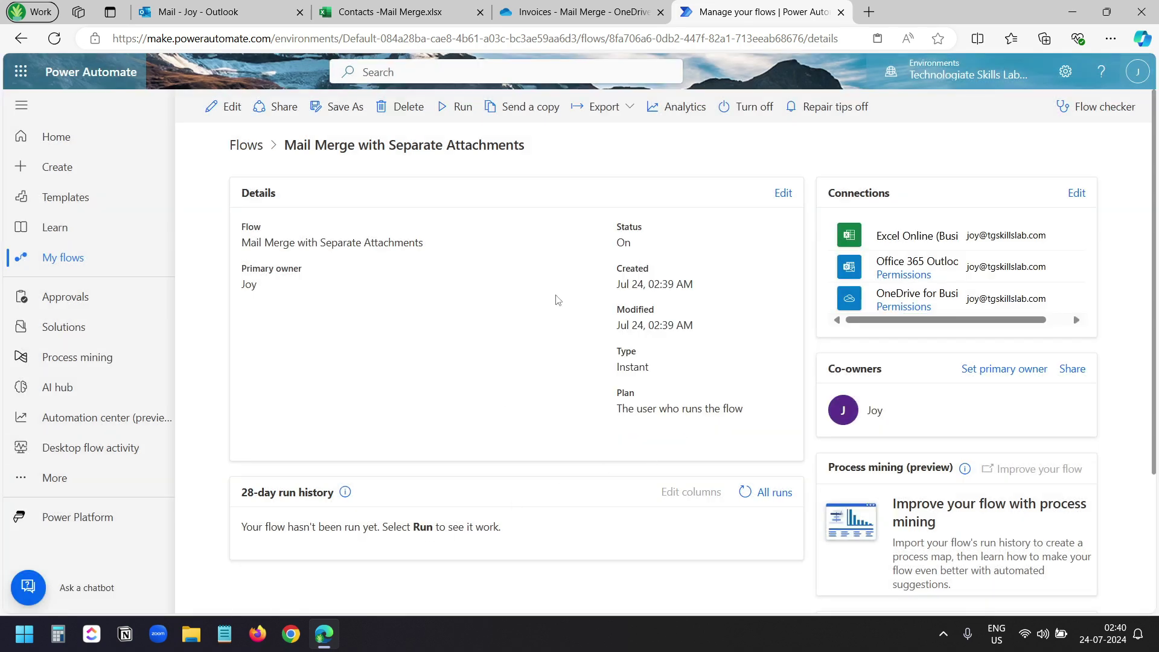
Run the Mail Merge with Separate Attachments flow using its Excel Online, OneDrive for Business and Office 365 Outlook connections.
{"action": "left_click", "coordinate": [460, 109]}
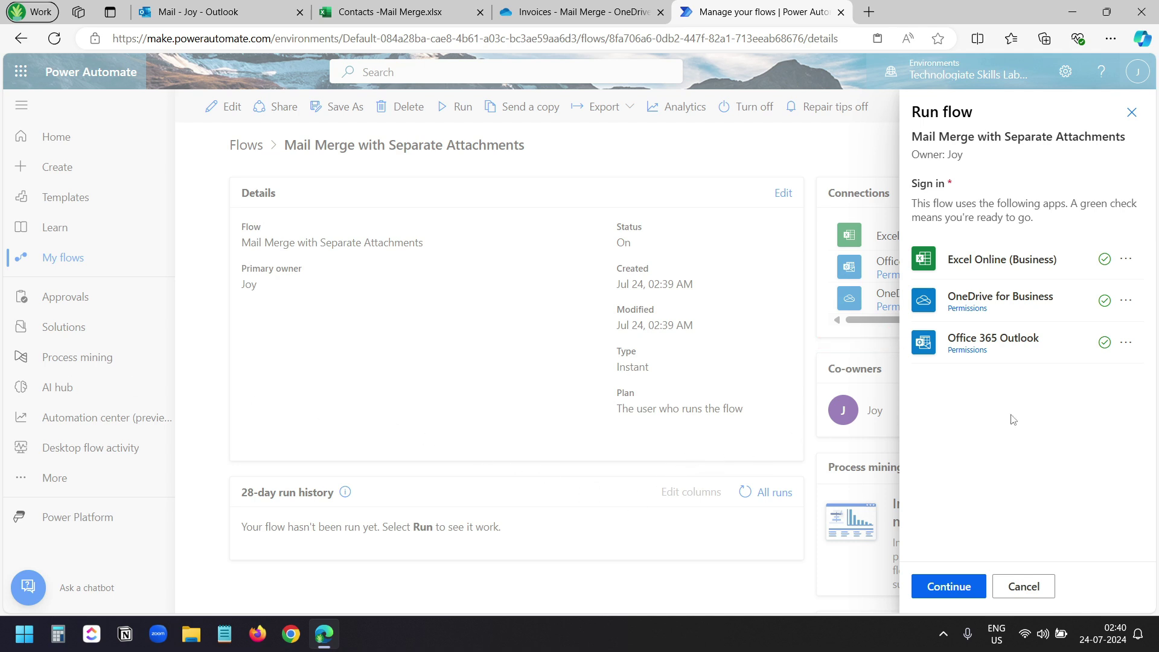
{"action": "left_click", "coordinate": [962, 591]}
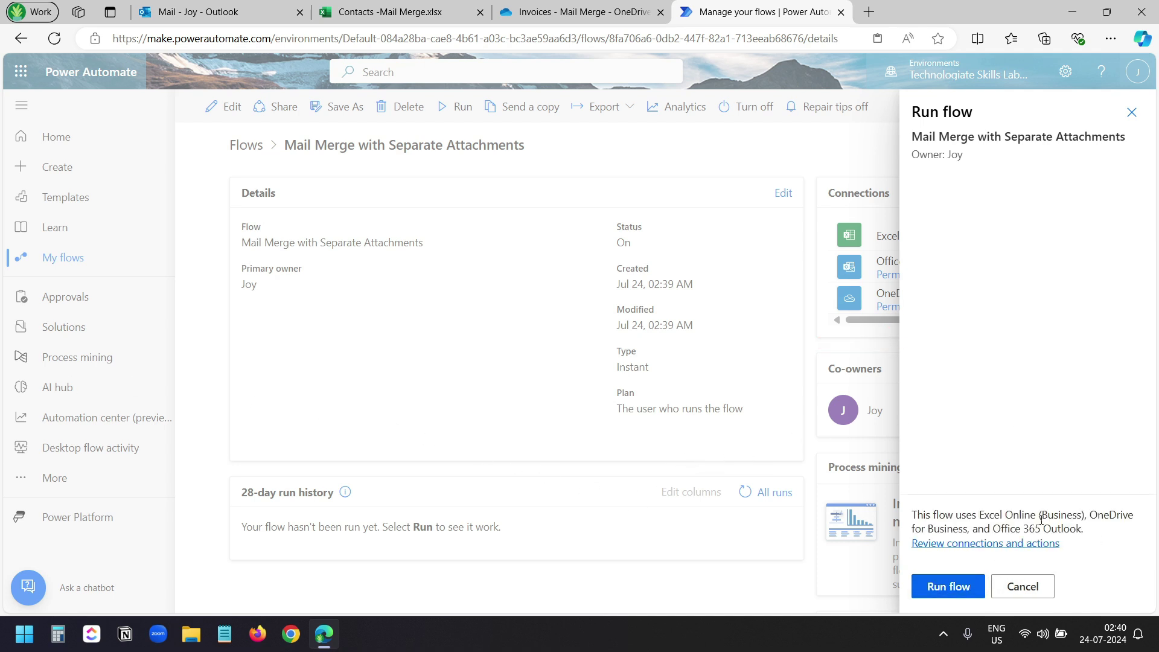
{"action": "left_click", "coordinate": [962, 590]}
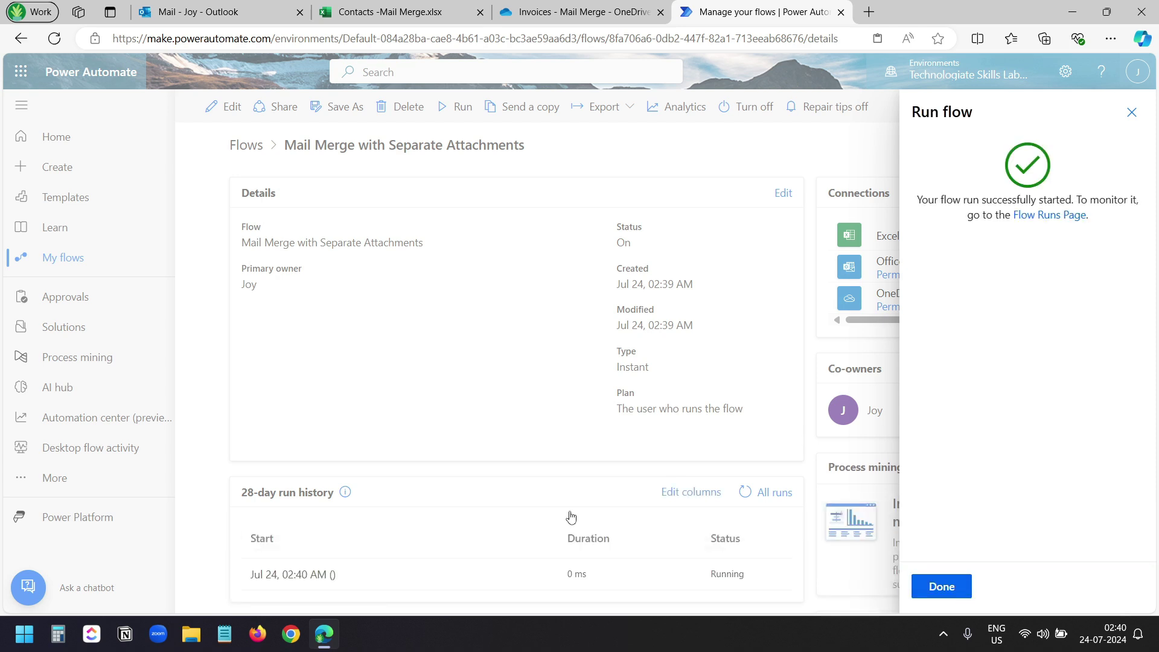
Switch to Outlook and examine the recipients, CC, invoice attachments and merged details of the payment reminders in Sent Items.
{"action": "left_click", "coordinate": [238, 7]}
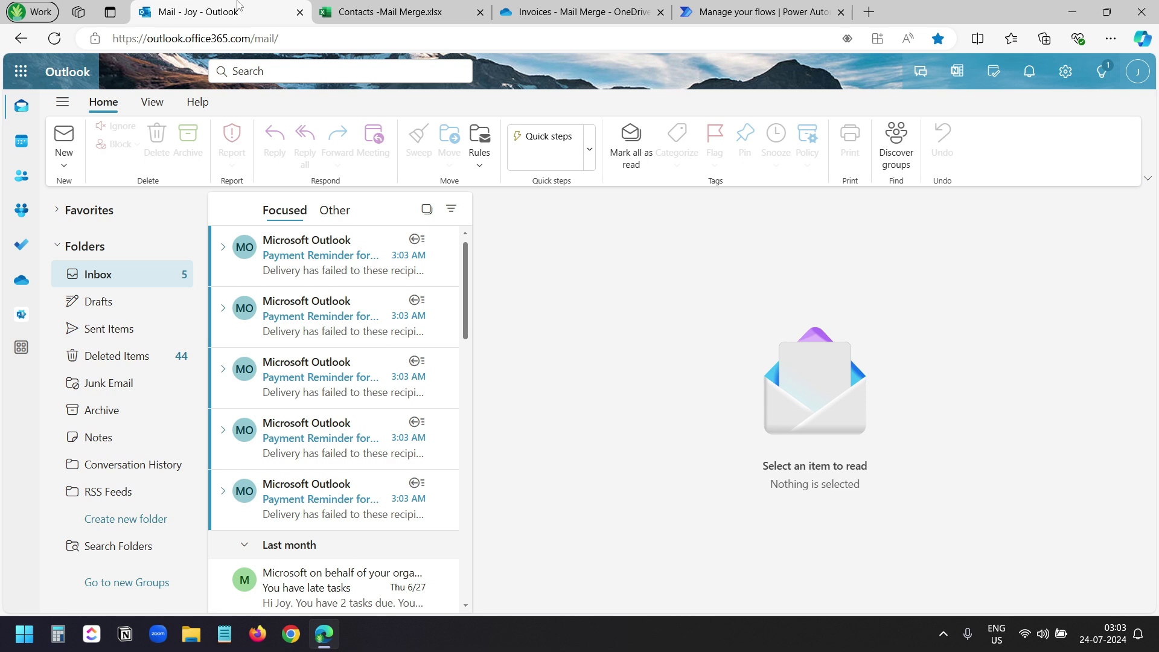
{"action": "left_click", "coordinate": [110, 328]}
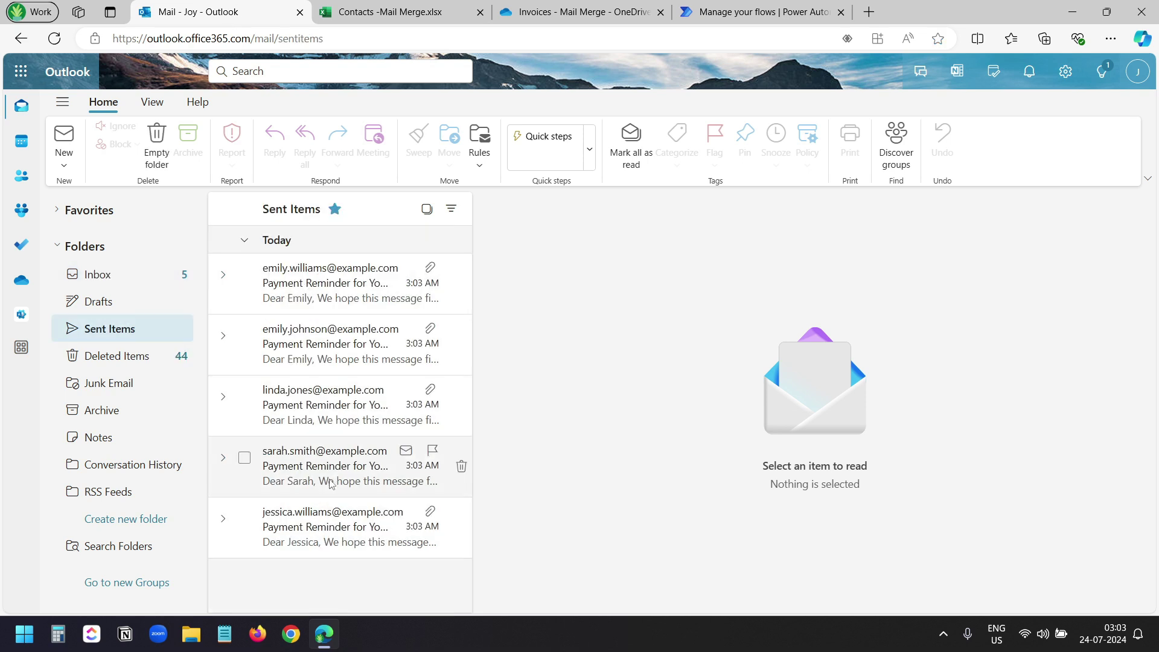
{"action": "left_click", "coordinate": [321, 526]}
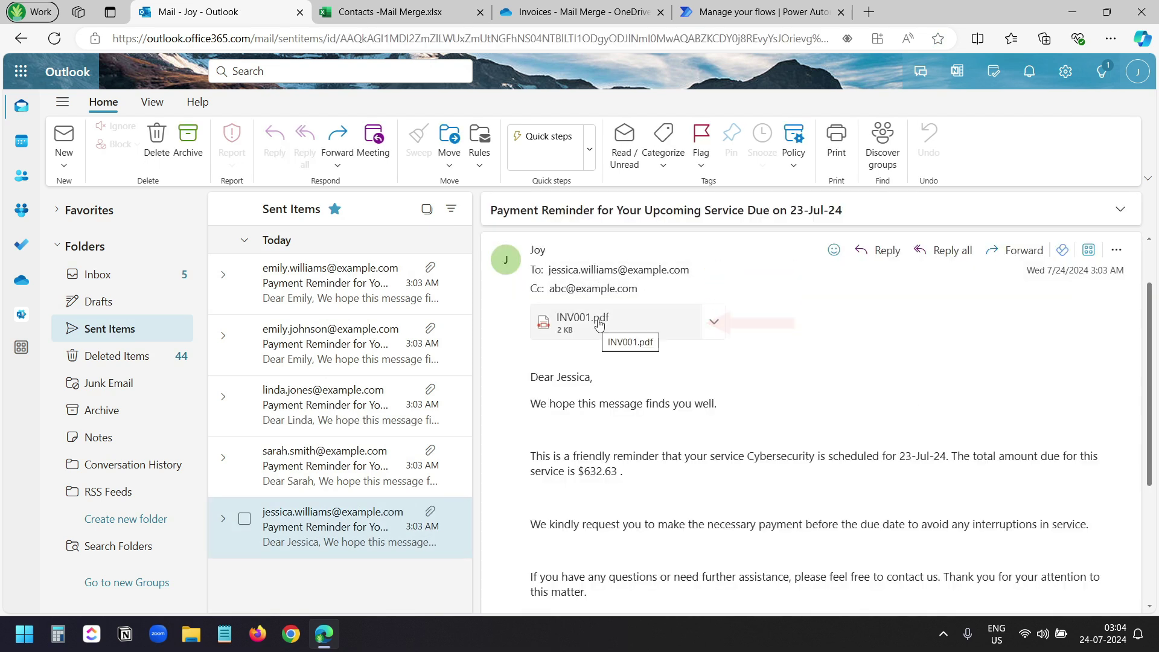
{"action": "left_click_drag", "start_coordinate": [577, 471], "coordinate": [623, 471]}
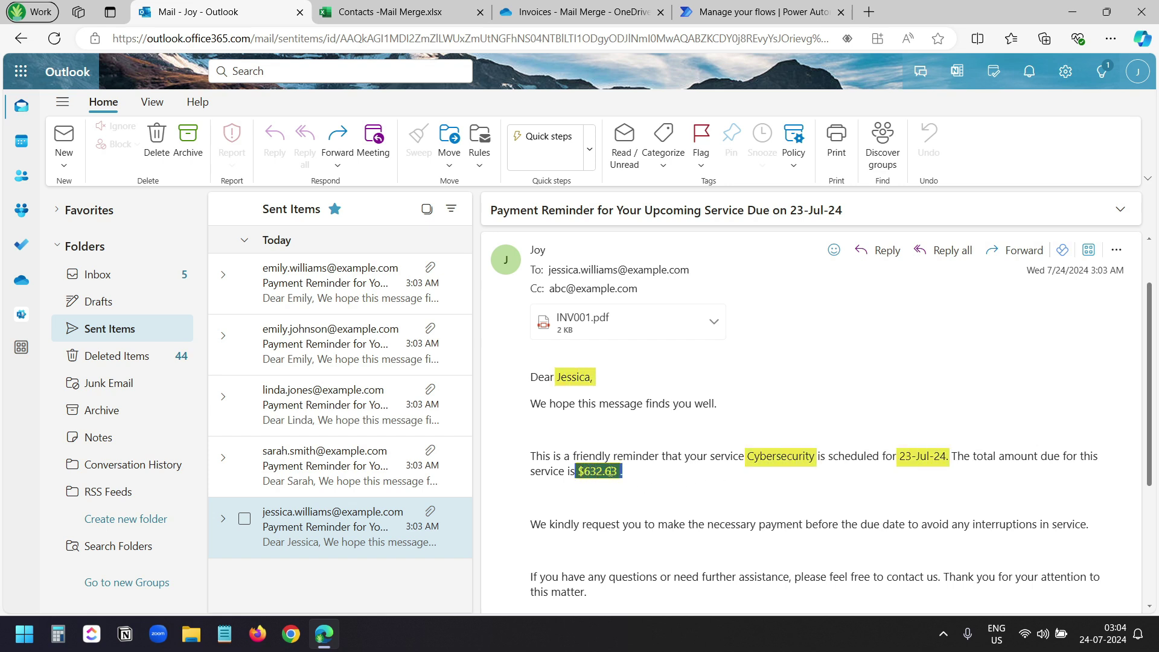
{"action": "left_click", "coordinate": [398, 398]}
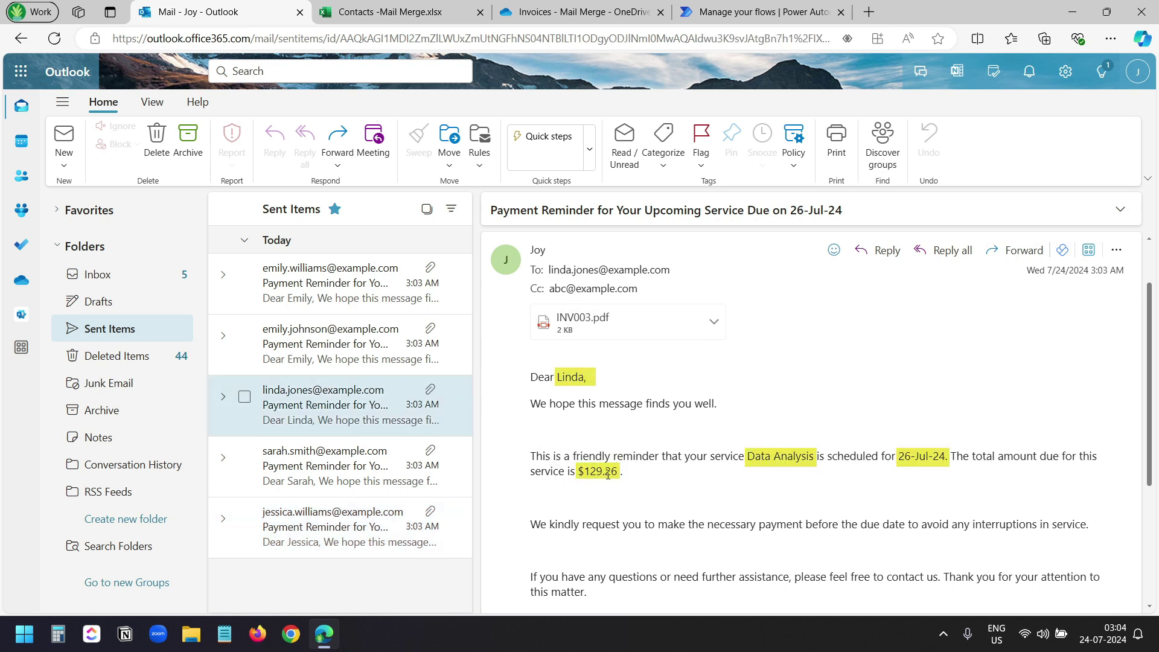
{"action": "left_click", "coordinate": [336, 345]}
{"action": "key", "text": "Up"}
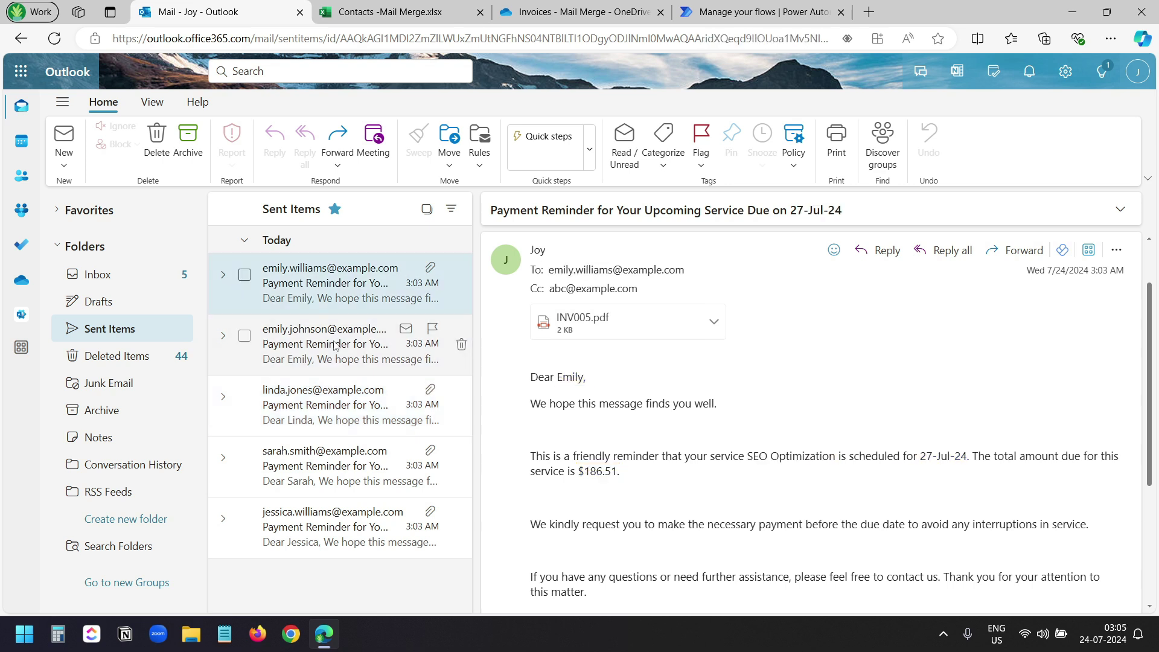